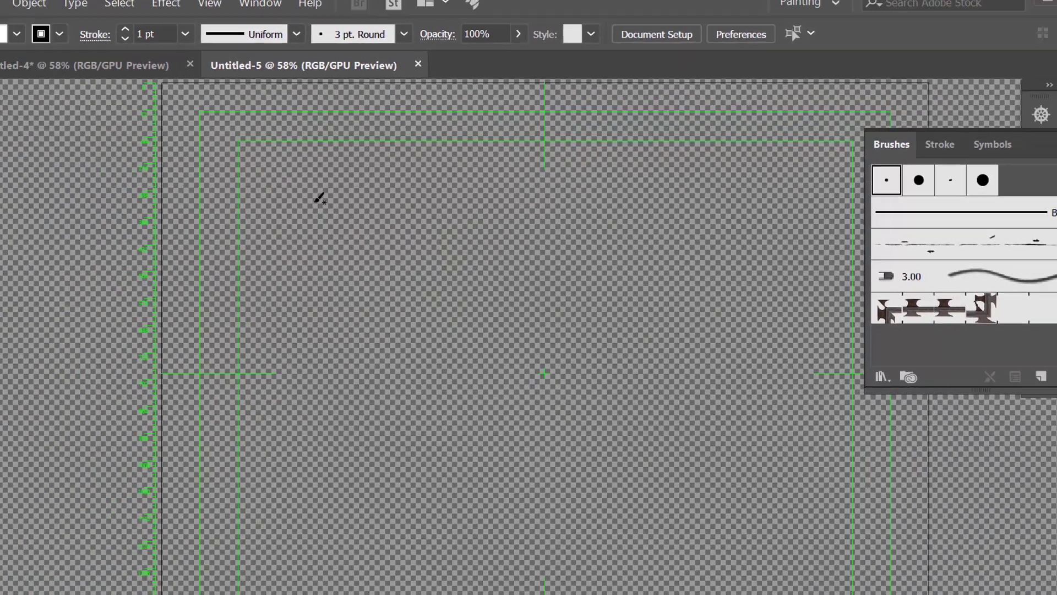
Paint one gently curved 1 pt black paintbrush stroke across the upper artboard
mouse_move(355, 181)
left_mouse_down()
mouse_move(524, 170)
mouse_move(628, 188)
left_mouse_up()
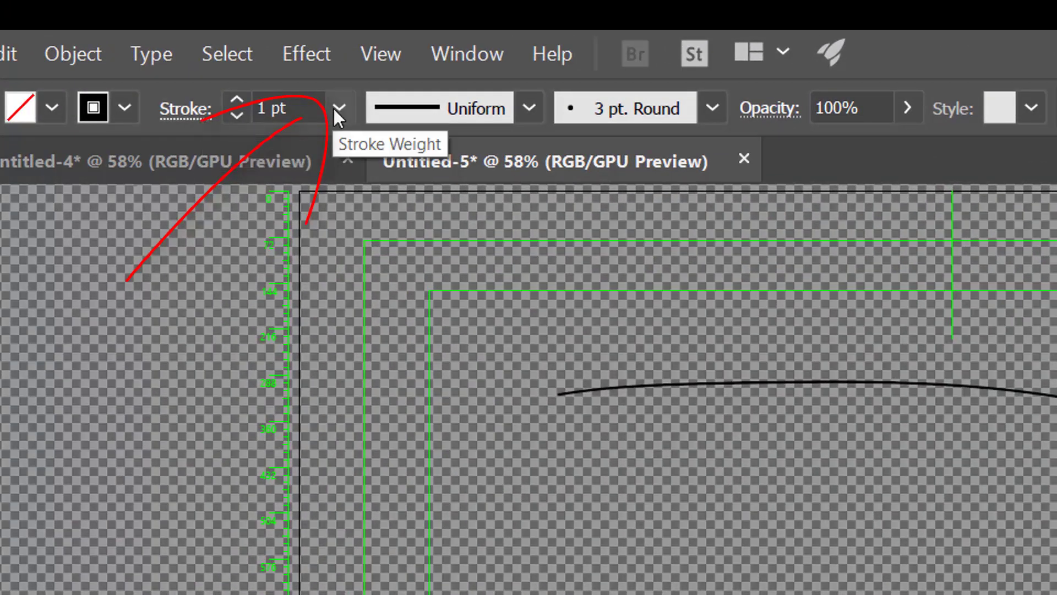
Paint three horizontal black strokes below the first, at 3 pt, 6 pt and 16 pt
left_click(338, 108)
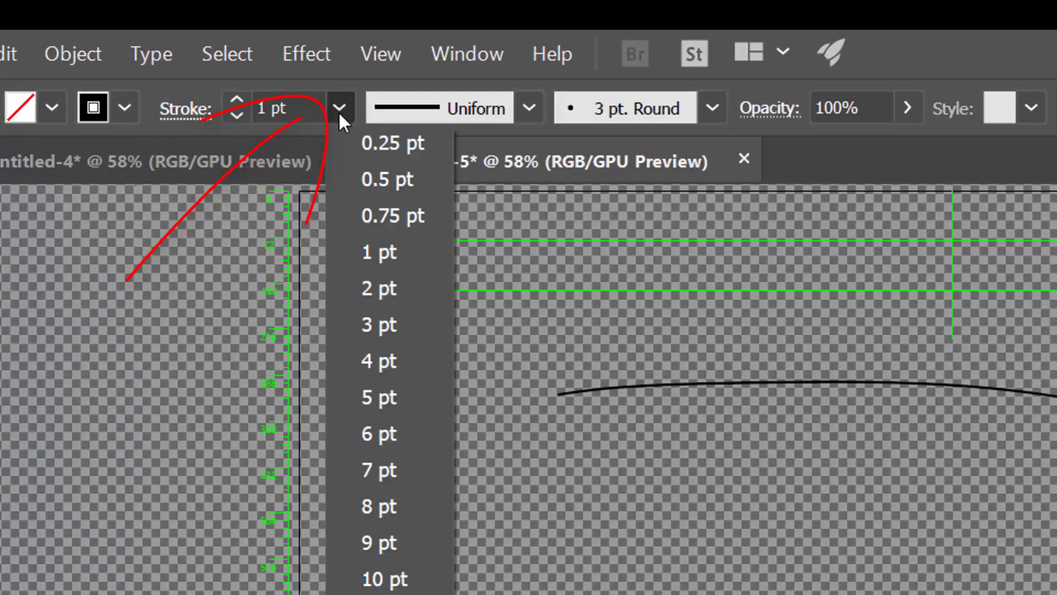
left_click(395, 324)
left_click_drag(551, 469, 1055, 466)
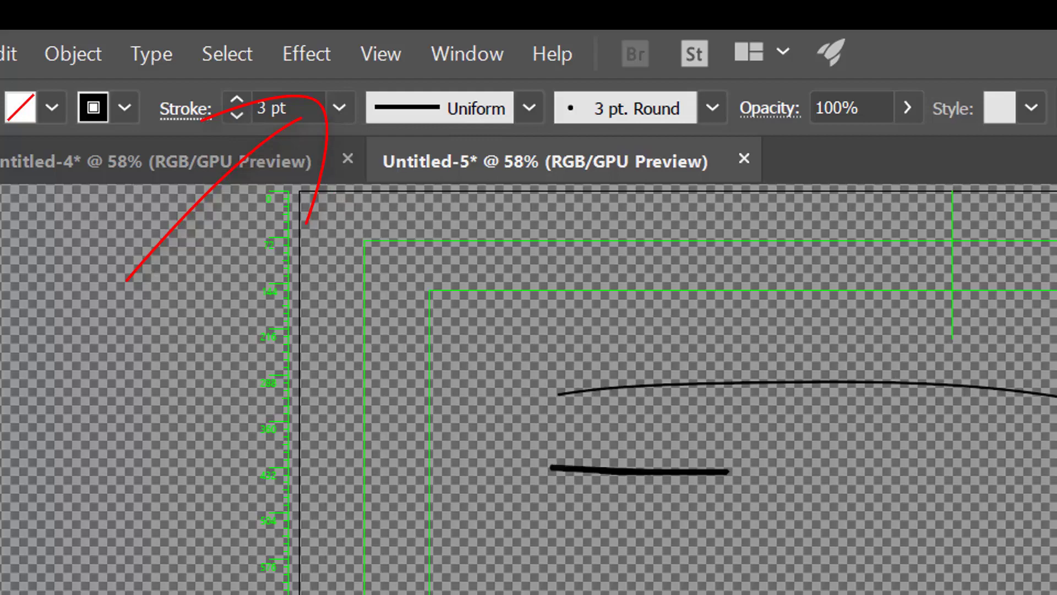
left_click(339, 108)
left_click(380, 427)
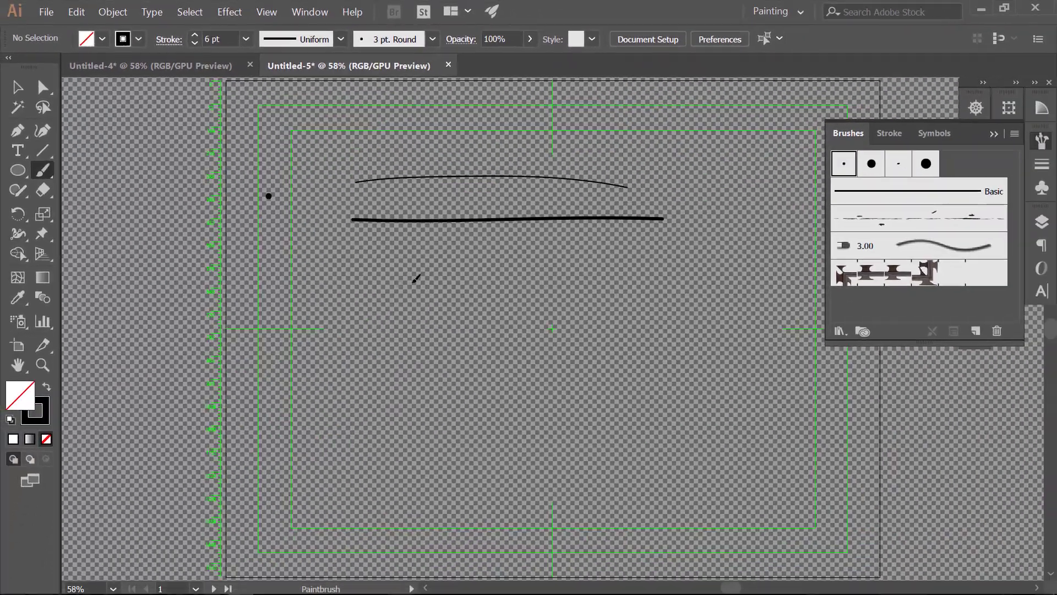
left_click_drag(397, 282, 628, 276)
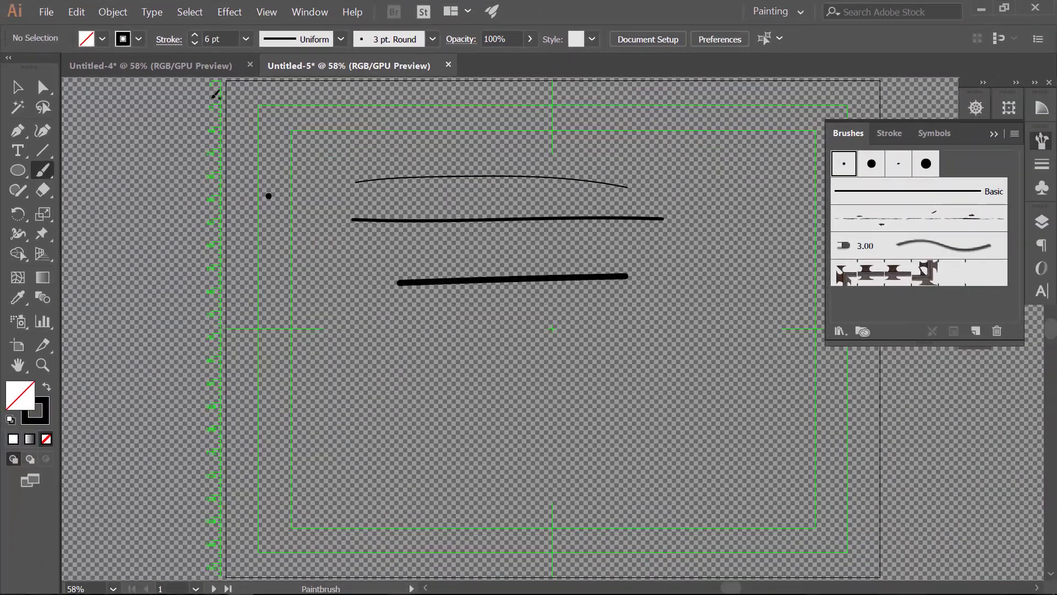
left_click(246, 38)
left_click(268, 329)
left_click_drag(357, 326, 625, 324)
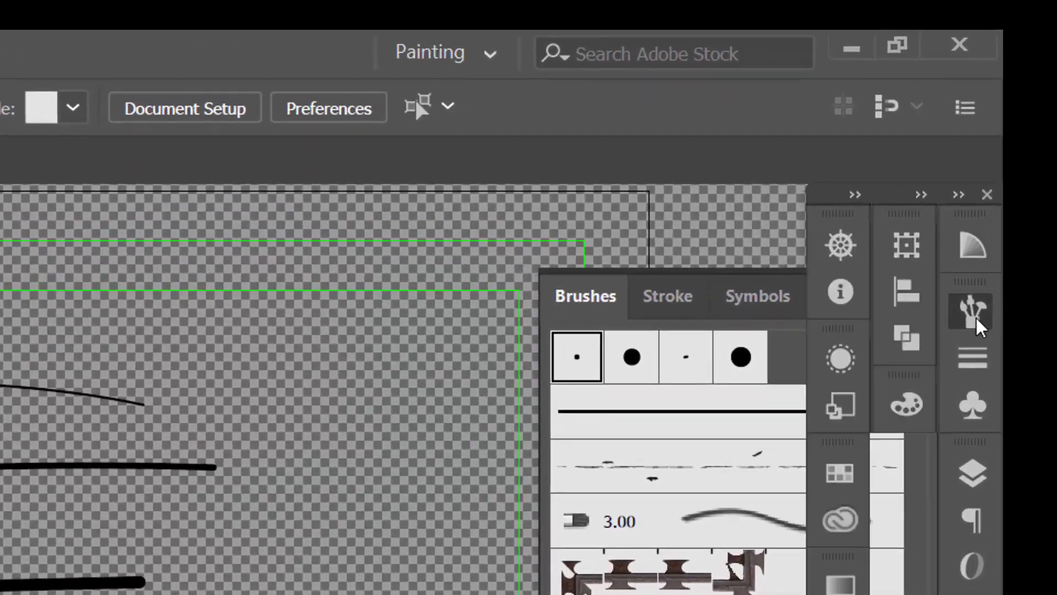
Set the stroke weight to 60 pt in the Stroke panel and paint over the top line
left_click(1046, 146)
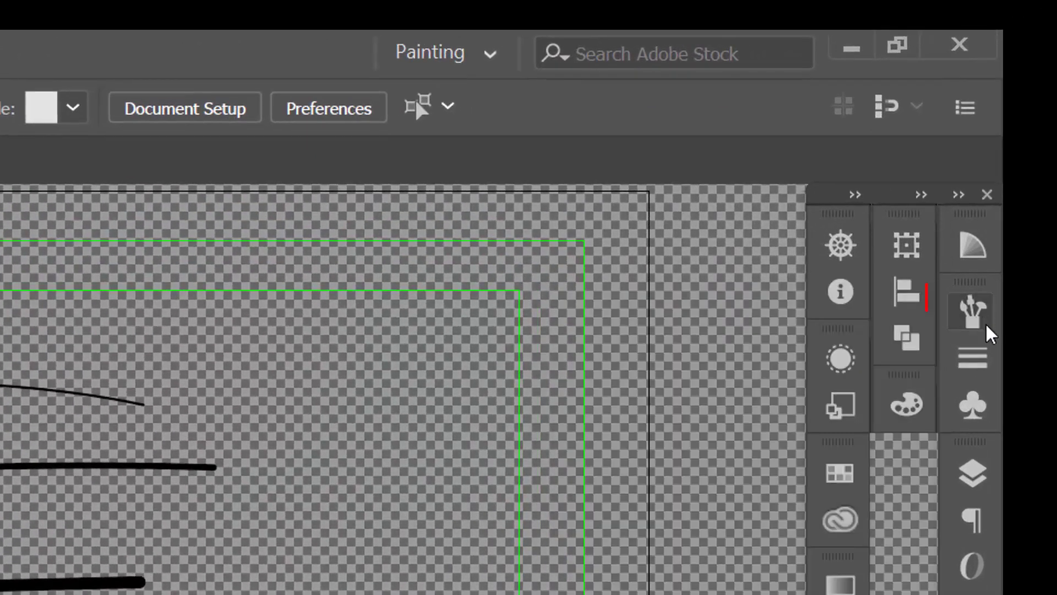
left_click(973, 320)
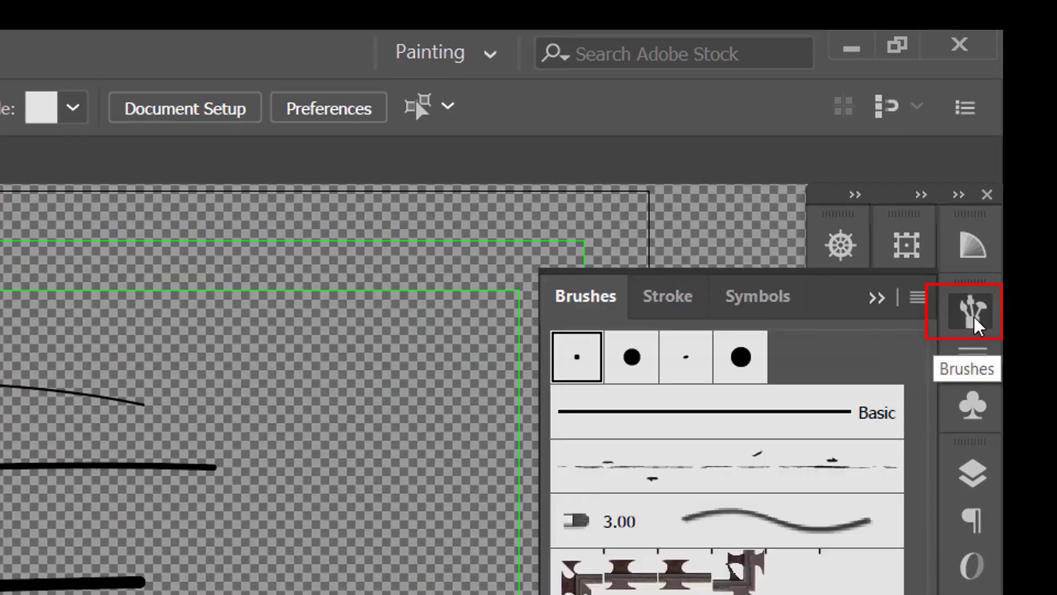
left_click(678, 307)
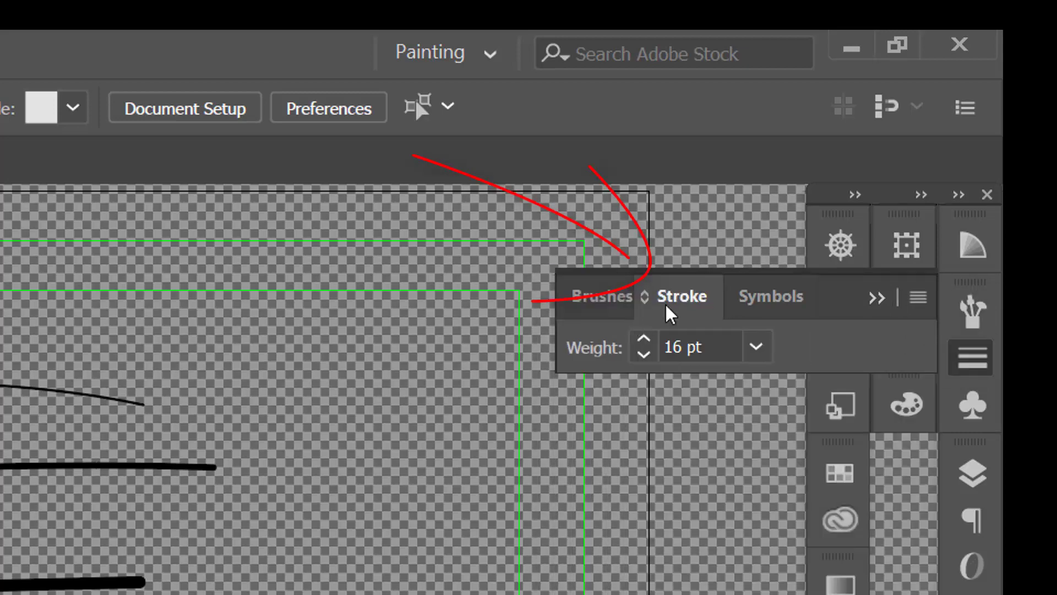
left_click(755, 347)
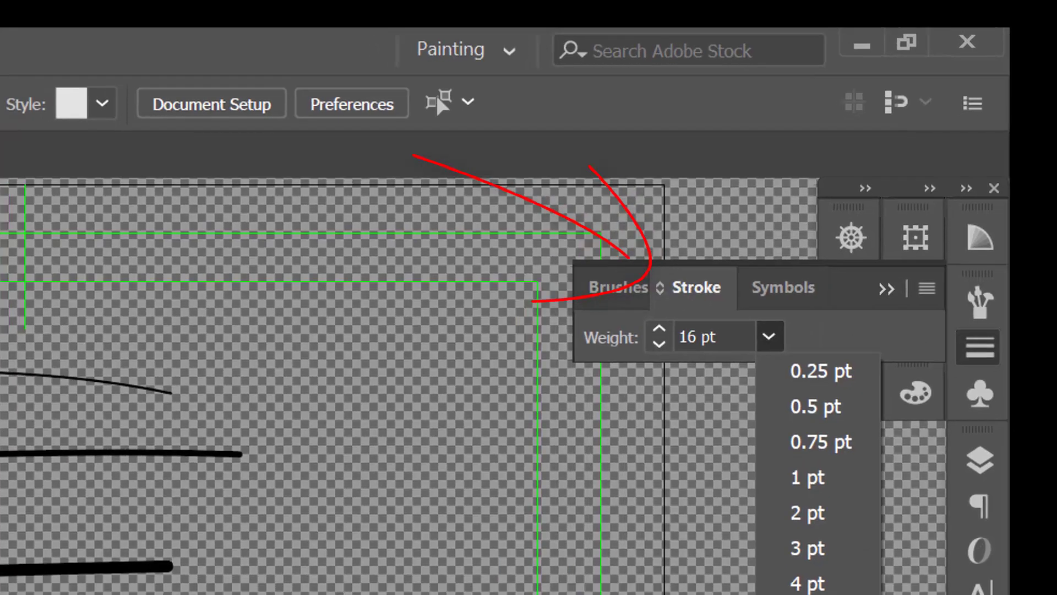
type("60")
key("Return")
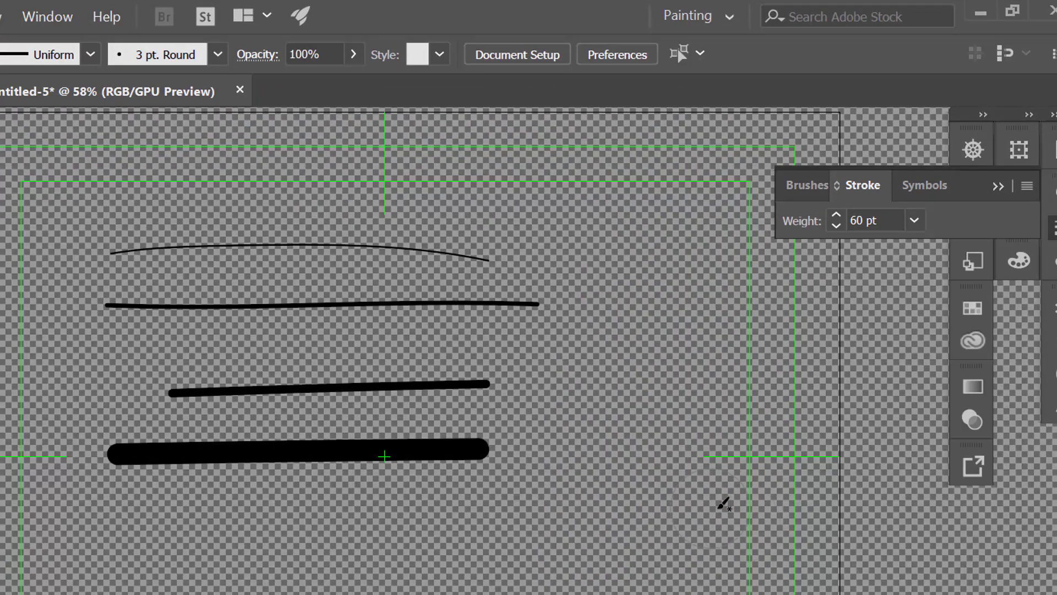
left_click_drag(24, 221, 485, 205)
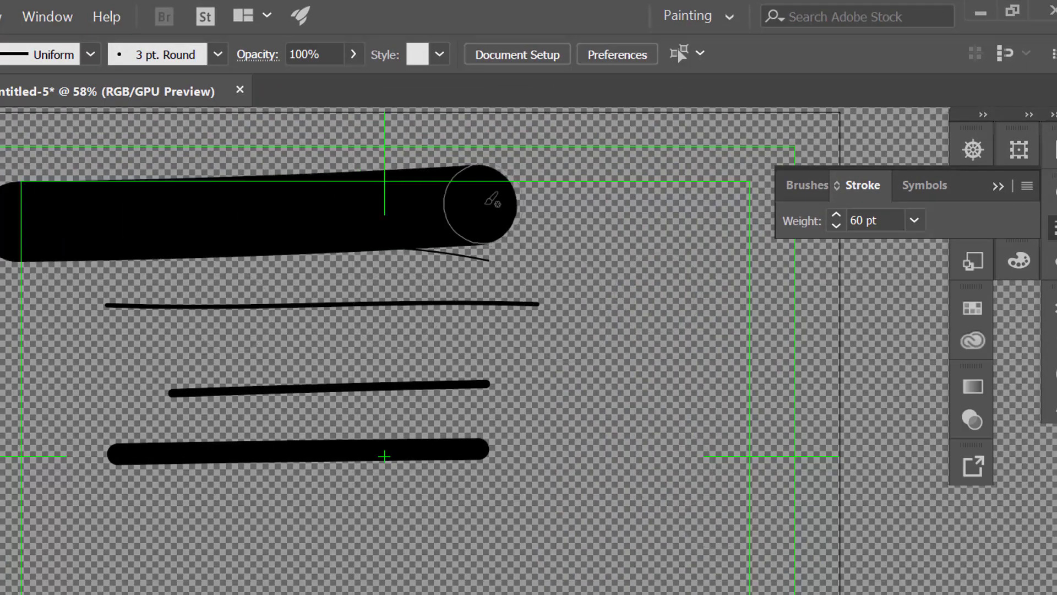
Paint two short 4 pt strokes lower on the artboard
left_click(914, 221)
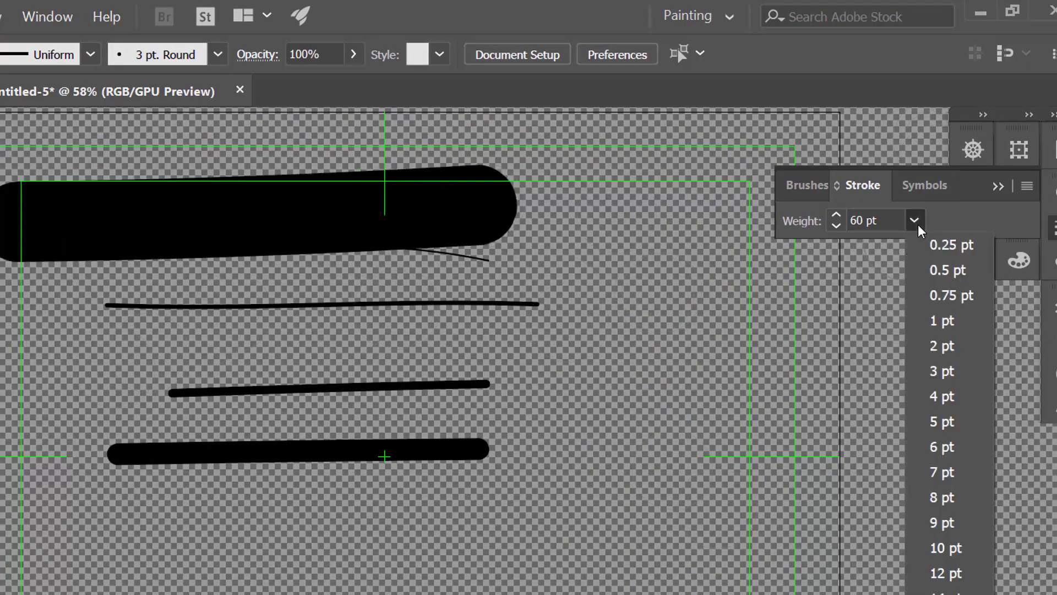
left_click(943, 397)
left_click_drag(21, 407, 188, 410)
left_click_drag(235, 412, 433, 428)
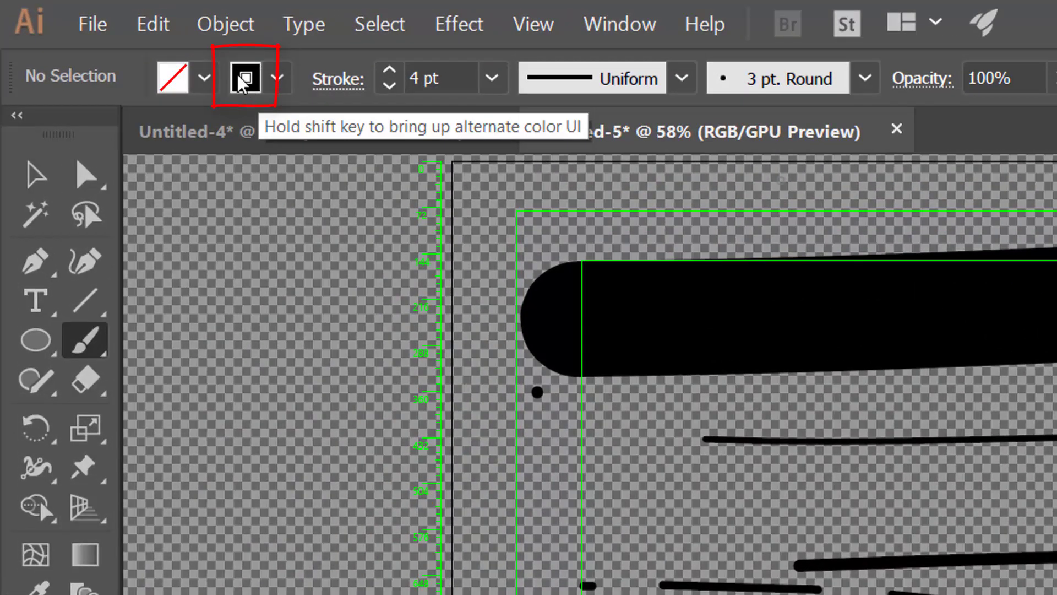
Paint a yellow stroke across the artboard
left_click(278, 78)
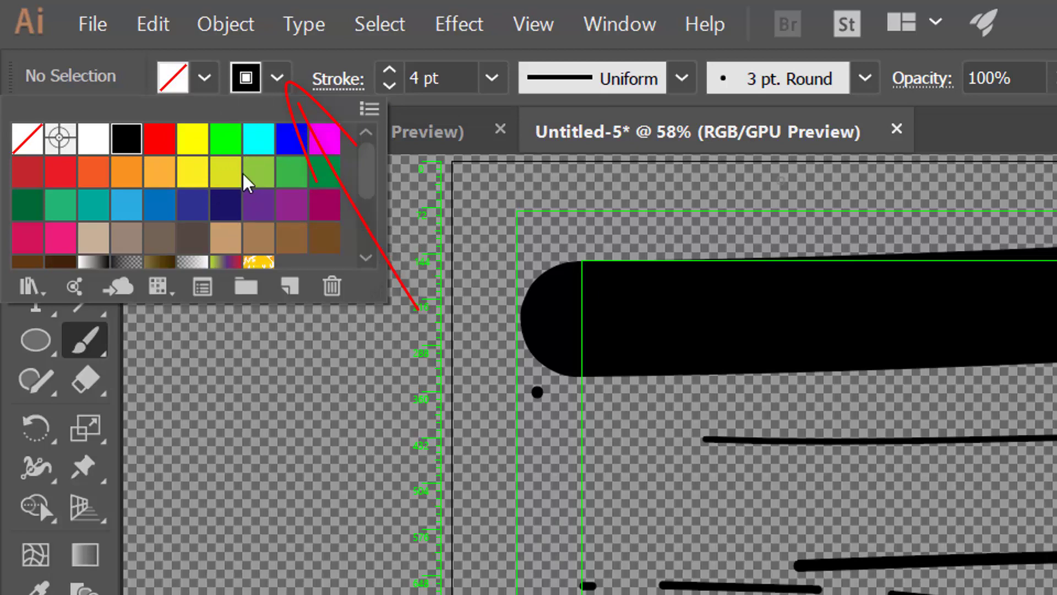
scroll(246, 176, "down", 3)
scroll(247, 171, "up", 3)
scroll(242, 184, "down", 3)
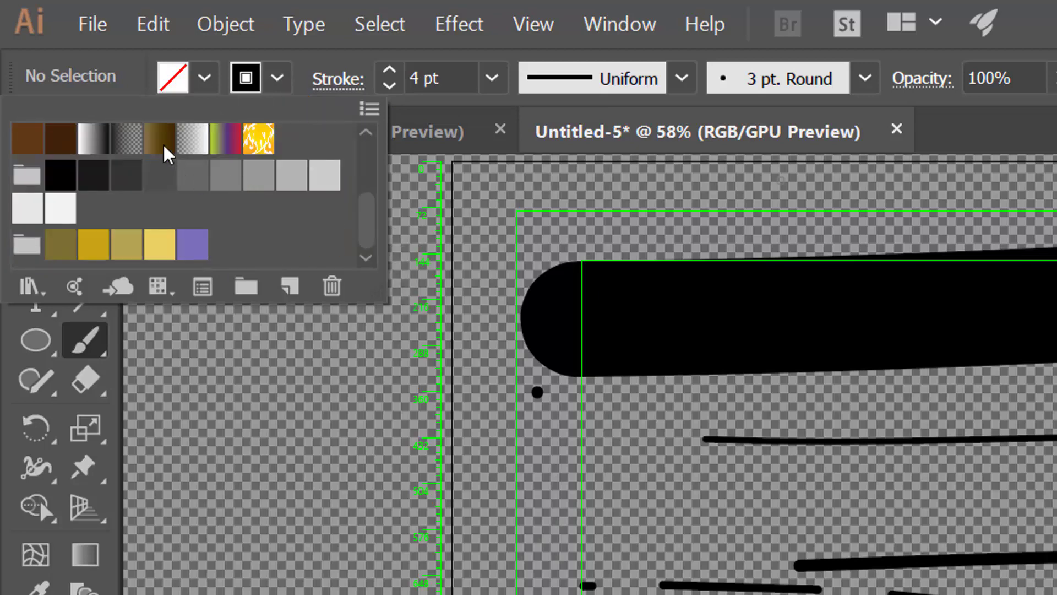
scroll(172, 170, "up", 3)
left_click(200, 167)
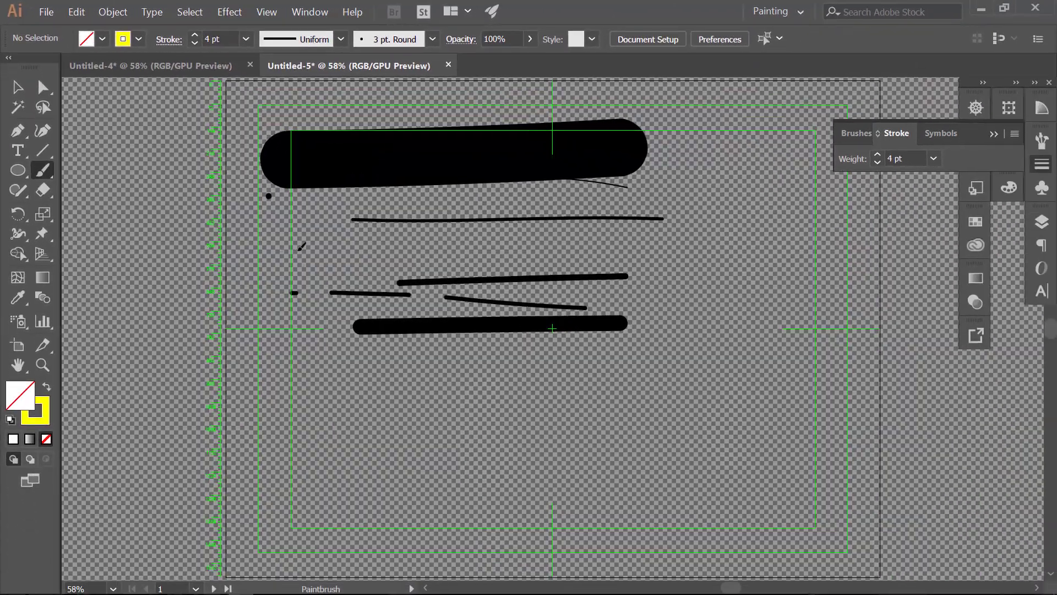
left_click_drag(279, 249, 686, 270)
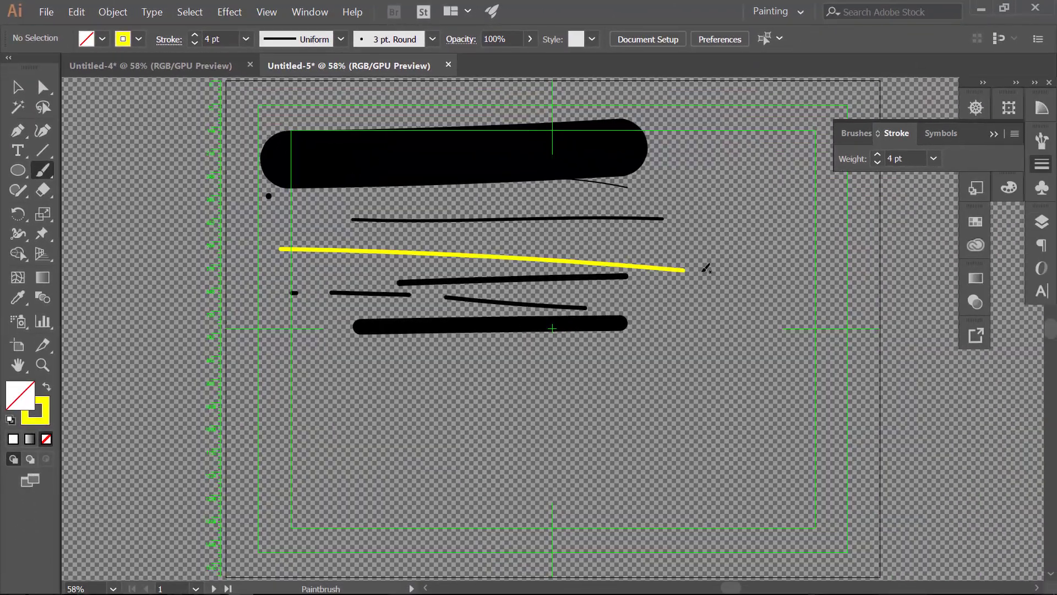
Paint a 6 pt blue stroke along the thin black line
left_click(245, 39)
left_click(258, 205)
left_click(139, 38)
left_click(145, 70)
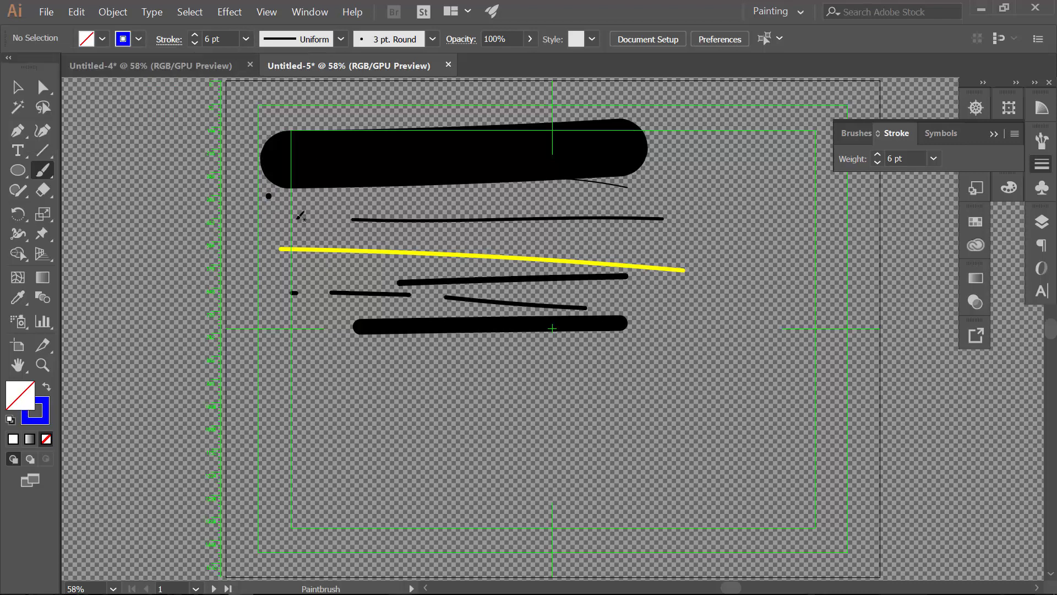
left_click_drag(292, 219, 581, 224)
Paint a green dot and two green strokes lower down
left_click(139, 39)
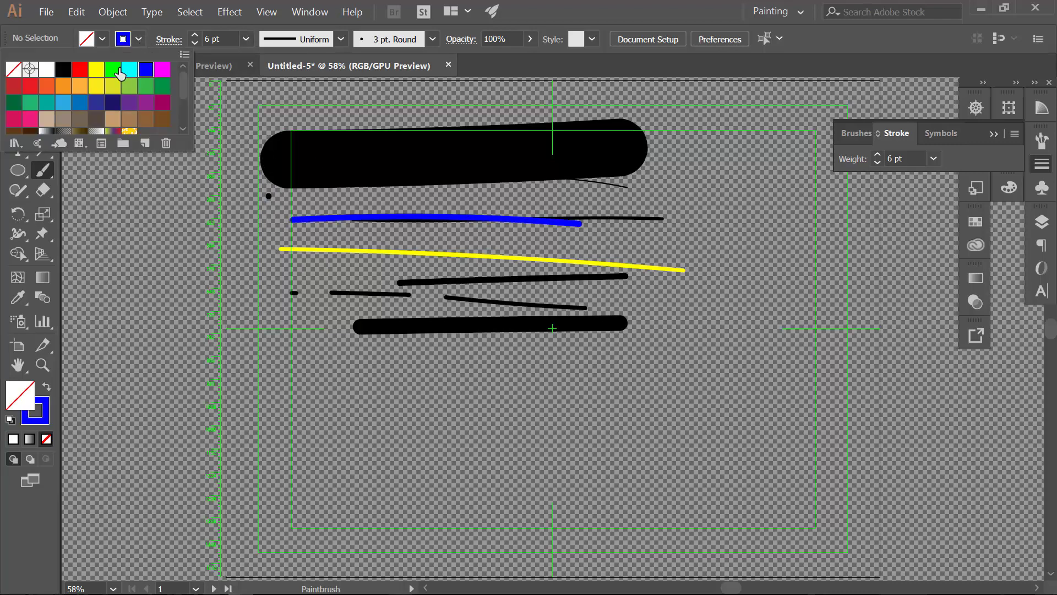
left_click(113, 69)
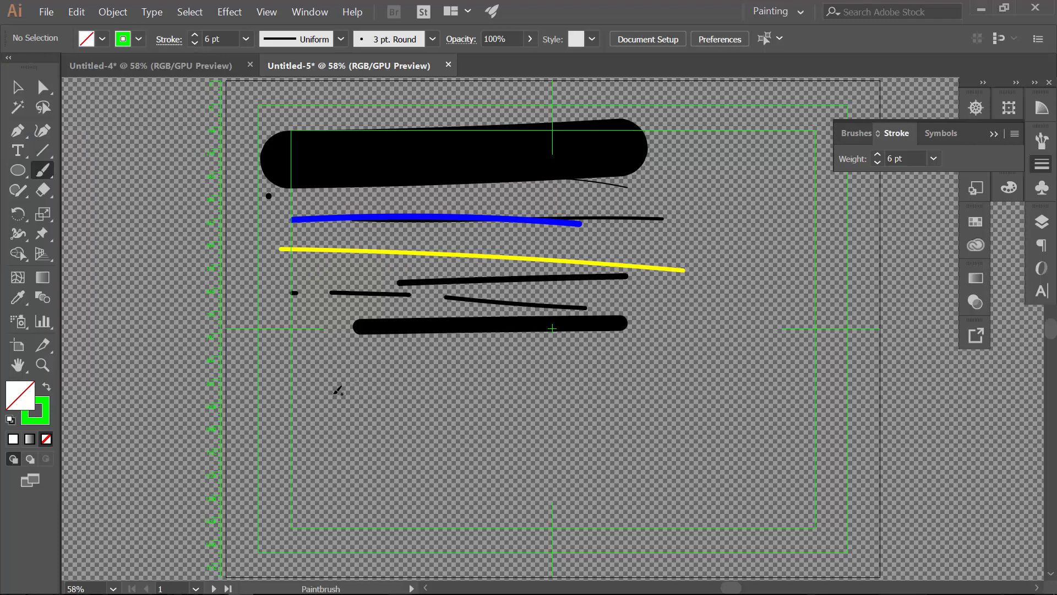
left_click(334, 393)
left_click_drag(352, 392, 615, 391)
left_click_drag(347, 344, 511, 349)
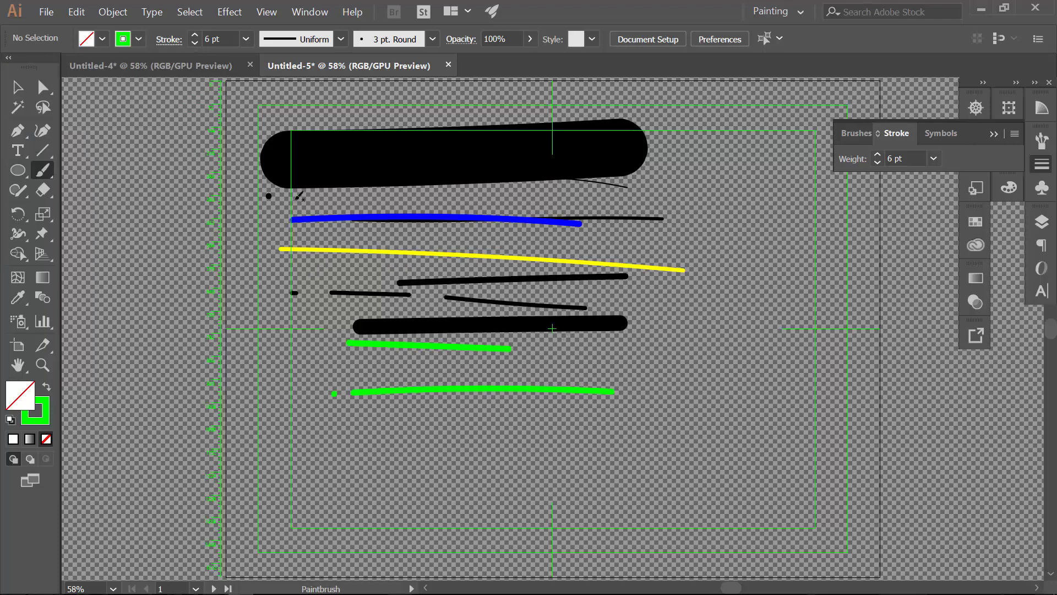
left_click(18, 87)
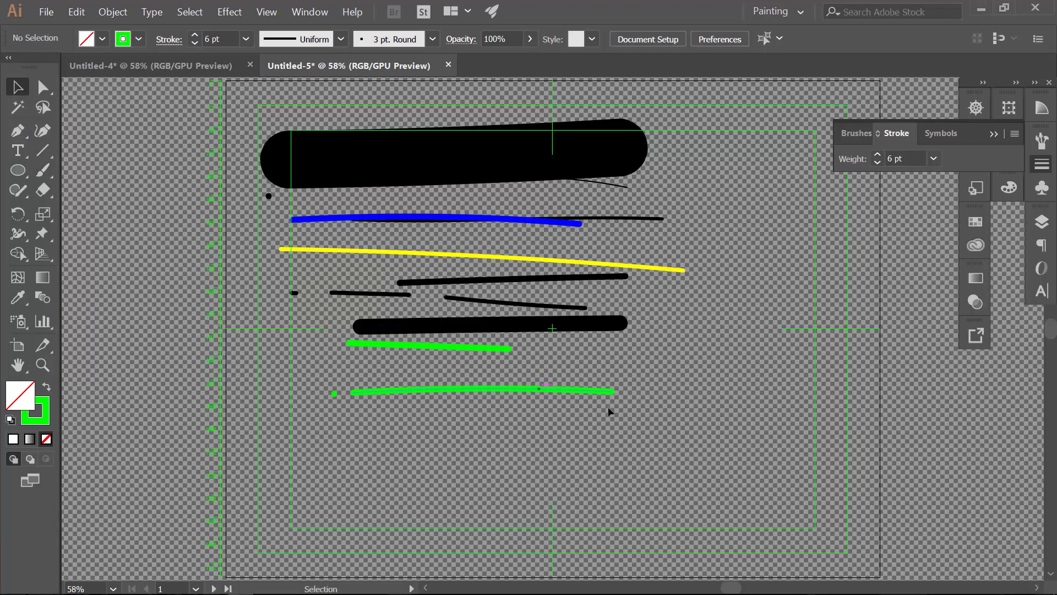
Select and delete all practice strokes and leftover marks from the artboard
key("ctrl+a")
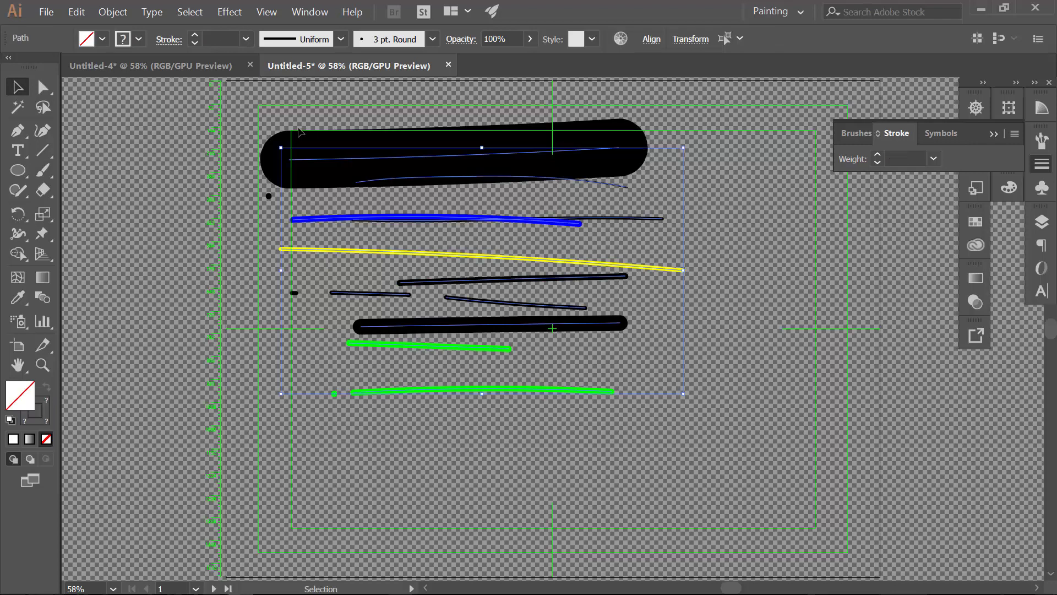
key("Delete")
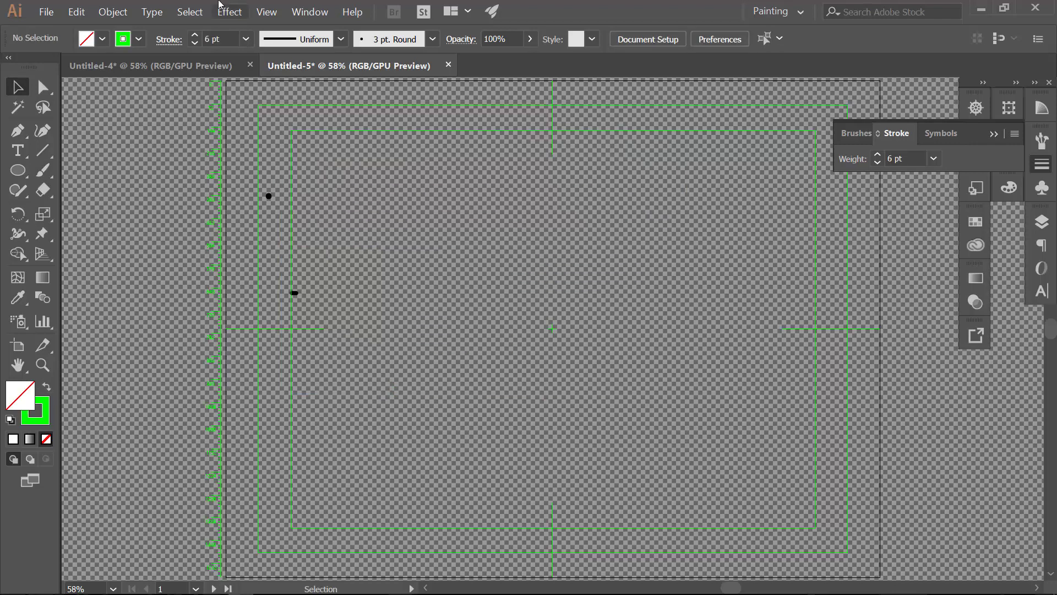
key("ctrl+a")
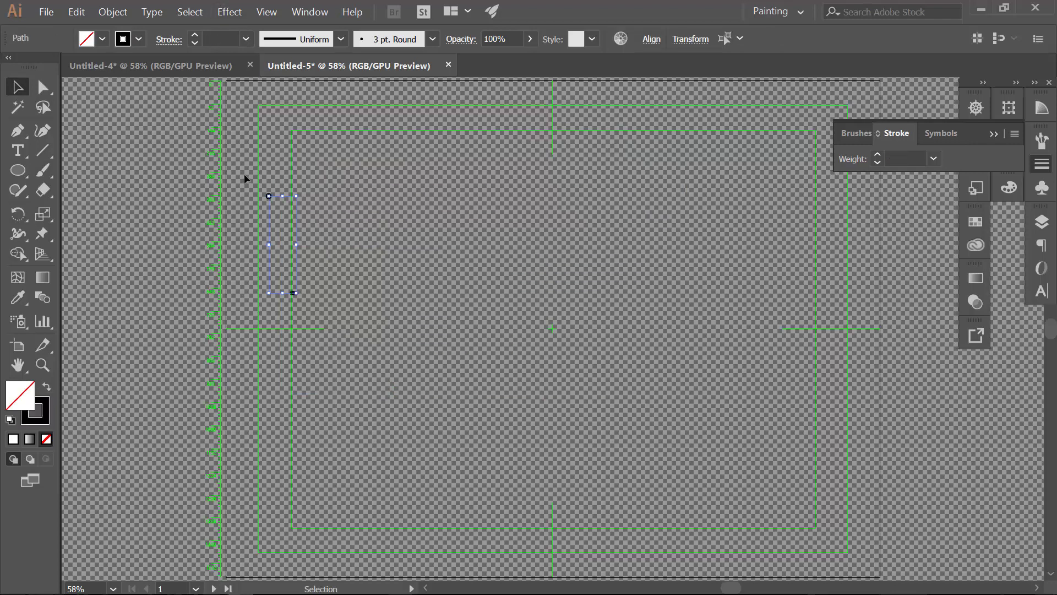
key("Delete")
left_click_drag(579, 138, 820, 133)
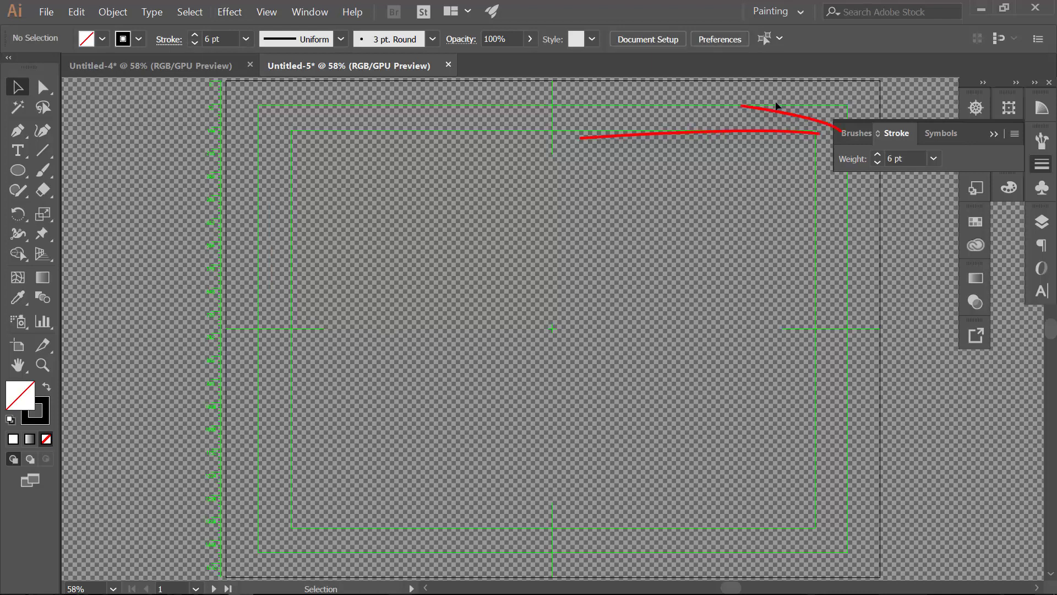
left_click_drag(741, 105, 753, 170)
Choose the charcoal brush from the brush presets list
left_click(861, 138)
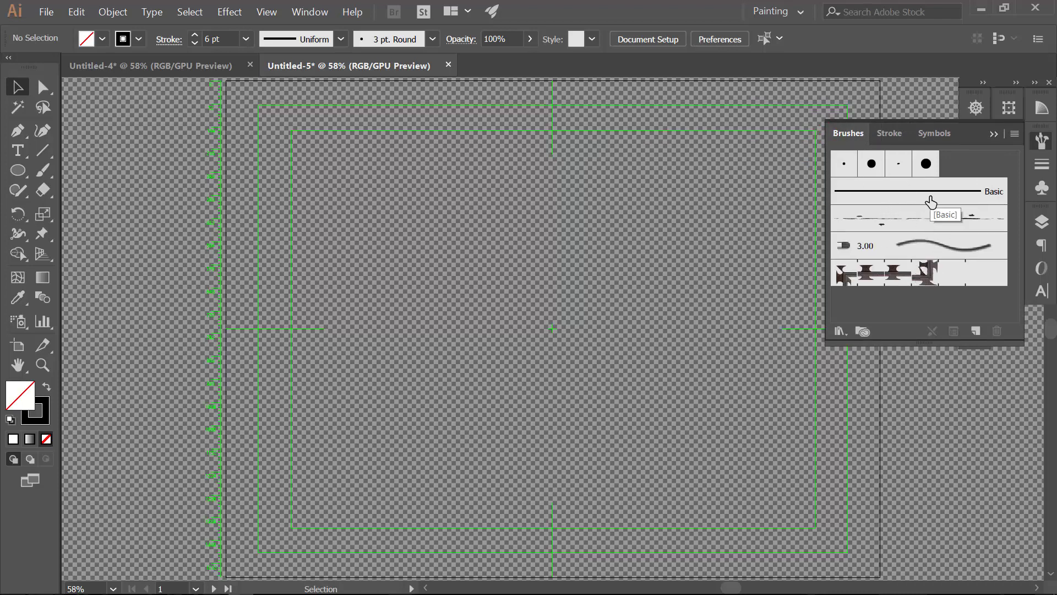
left_click(904, 222)
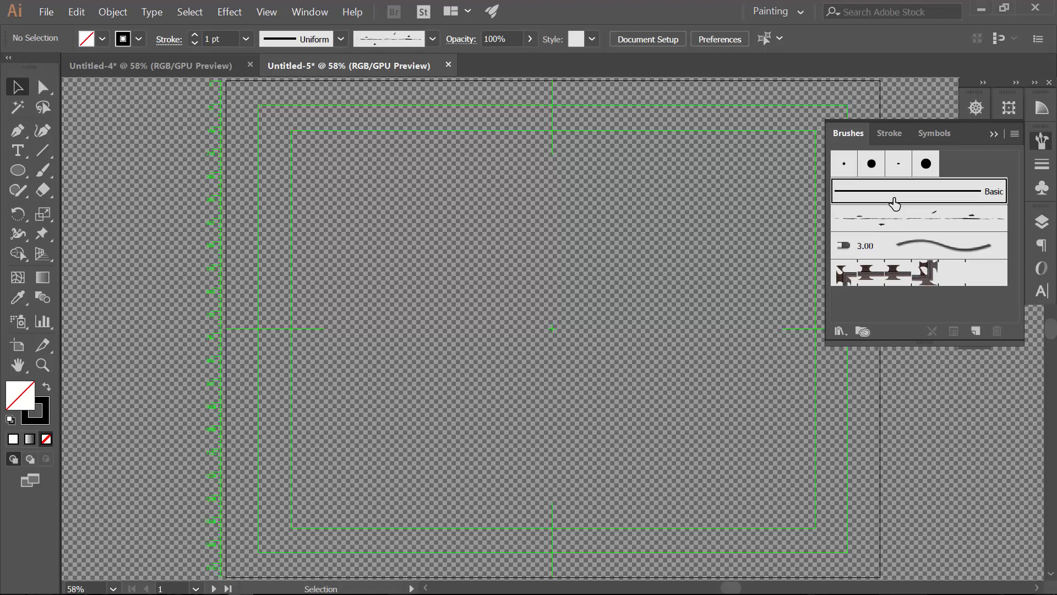
left_click(895, 202)
left_click(903, 222)
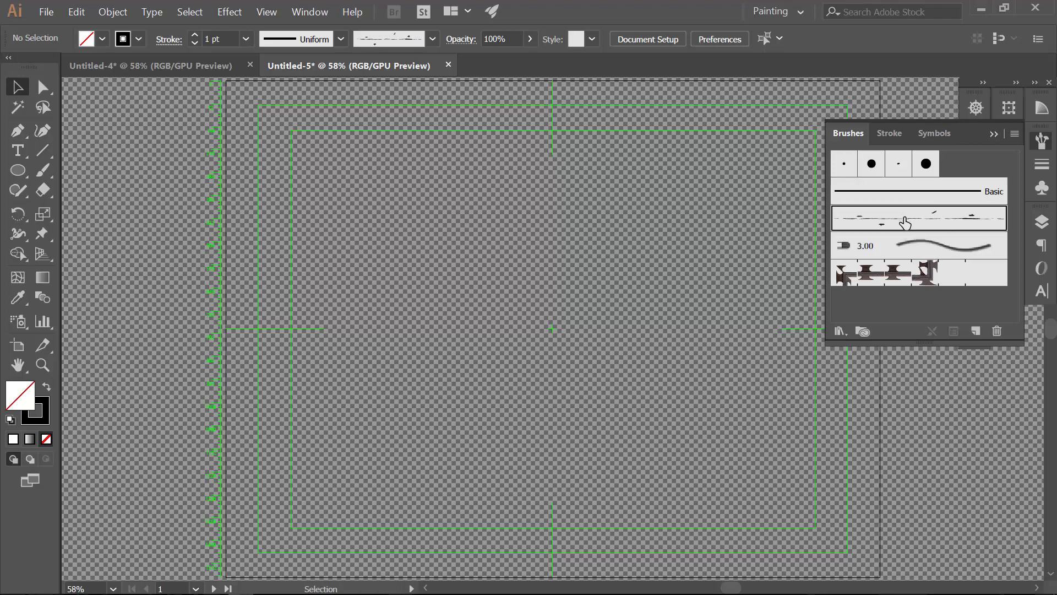
Paint a thin charcoal test stroke, then three splattered 18 pt charcoal strokes
left_click(52, 167)
left_click_drag(319, 201, 689, 222)
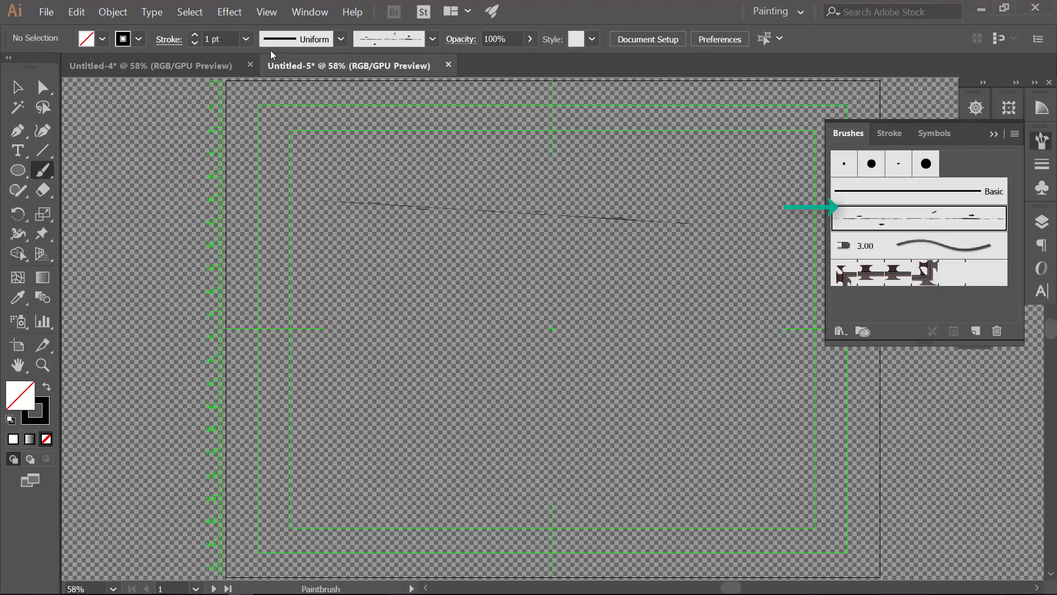
left_click(246, 39)
left_click(292, 329)
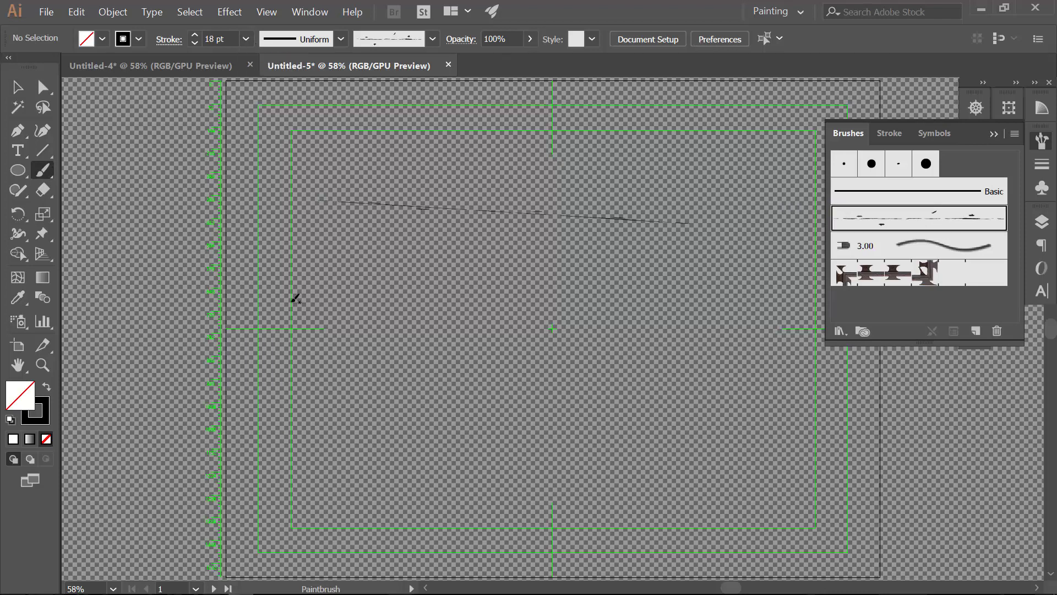
left_click_drag(293, 301, 654, 297)
left_click_drag(334, 191, 540, 193)
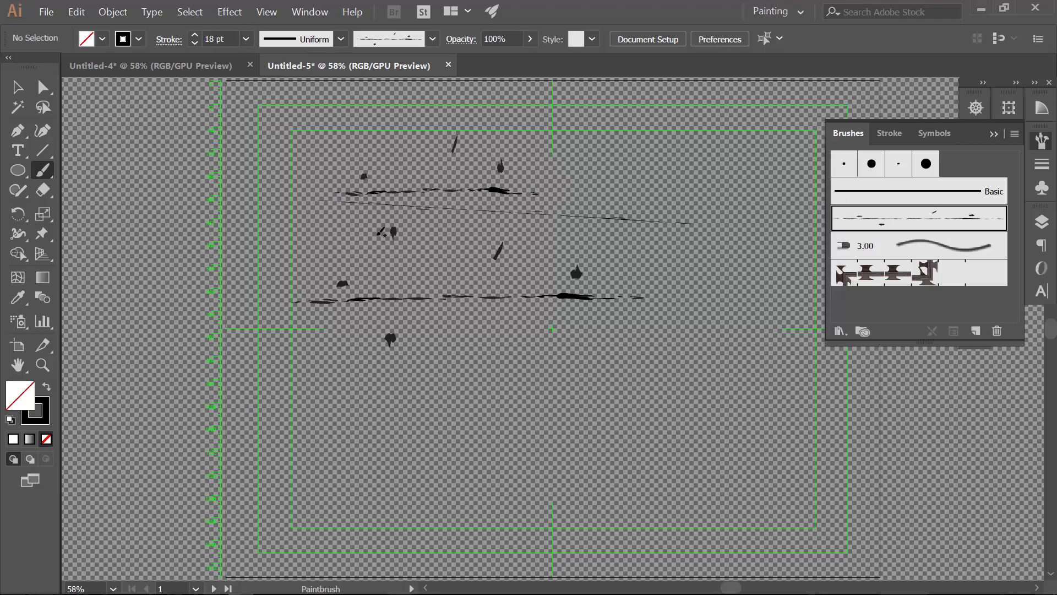
left_click_drag(379, 235, 540, 234)
Paint three soft grey smudge strokes with the 3.00 brush at 12 pt
left_click(939, 245)
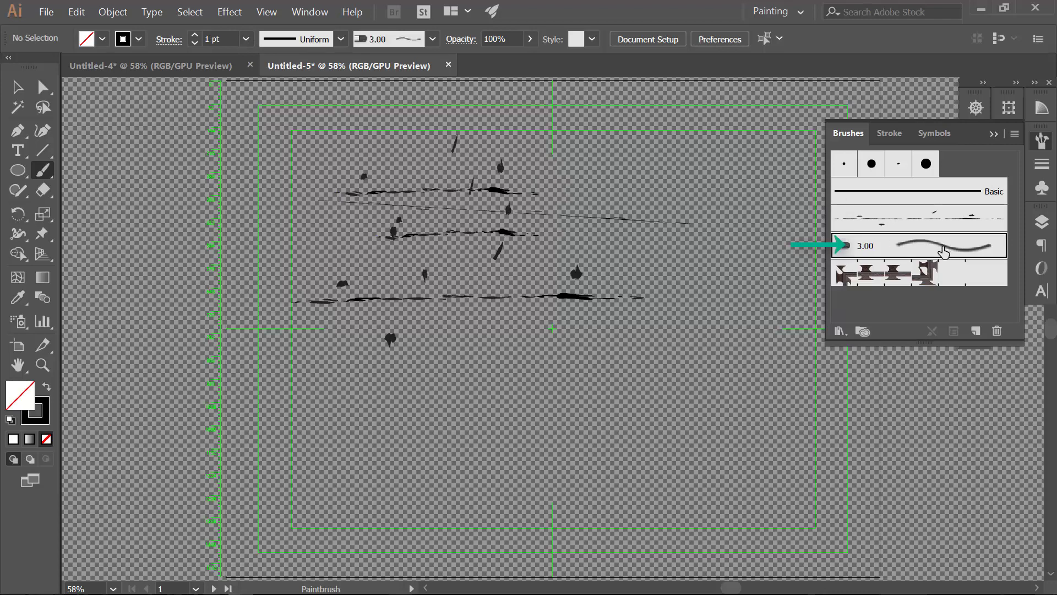
left_click(245, 38)
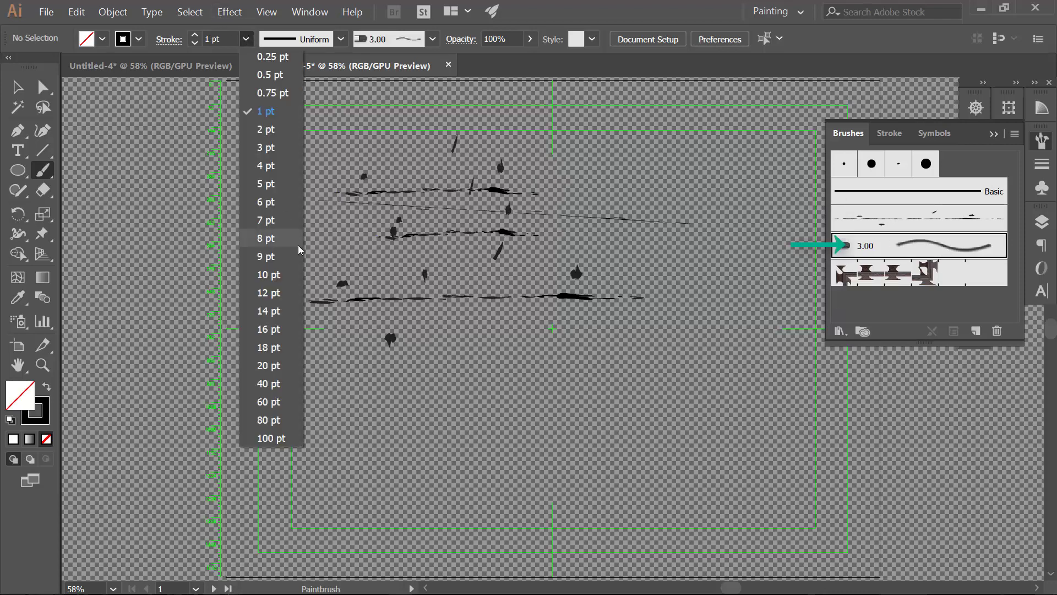
left_click(289, 292)
left_click_drag(392, 361, 639, 376)
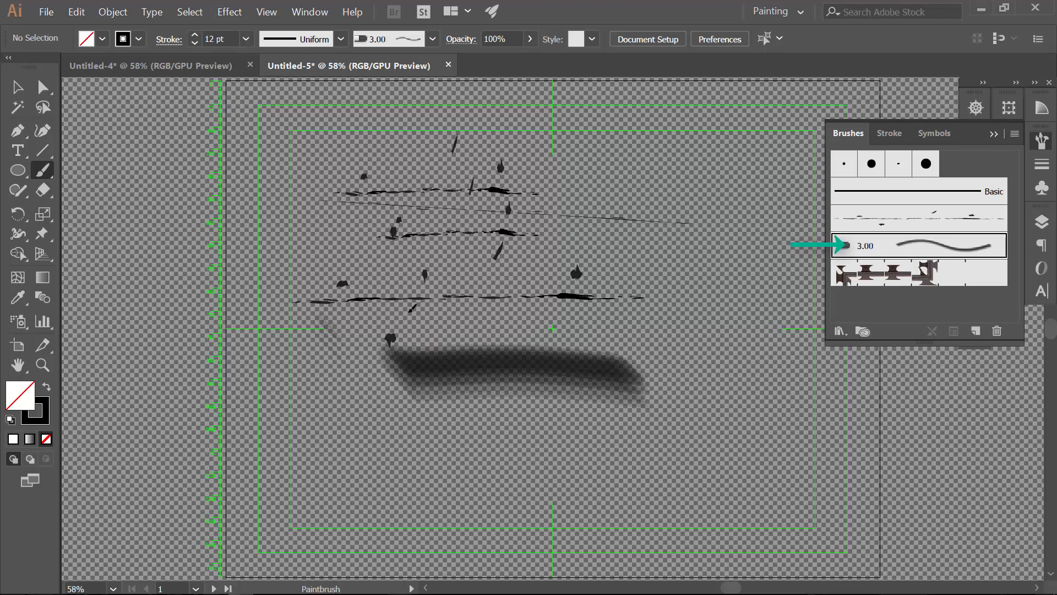
left_click_drag(324, 322, 668, 337)
left_click_drag(424, 216, 757, 220)
Paint three chain-pattern strokes with the pattern brush at 8 pt
left_click(936, 272)
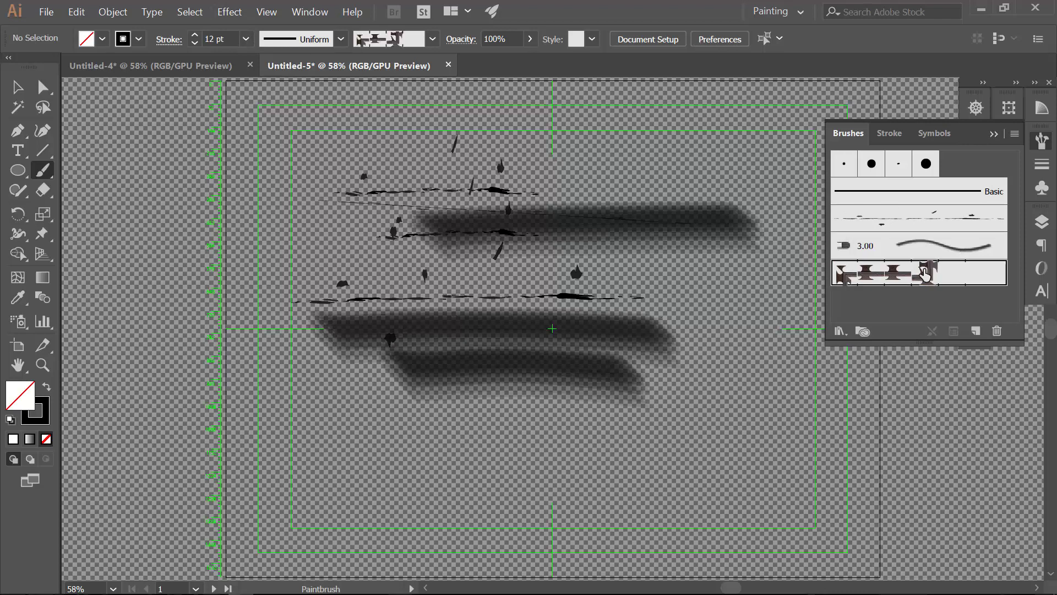
left_click(245, 39)
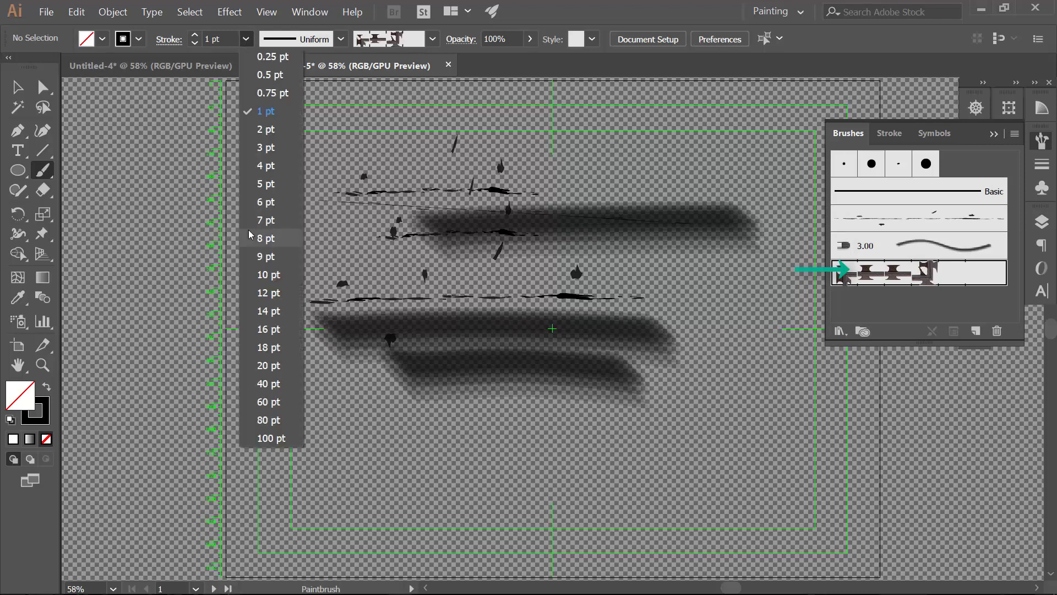
left_click(259, 238)
left_click_drag(319, 237, 556, 238)
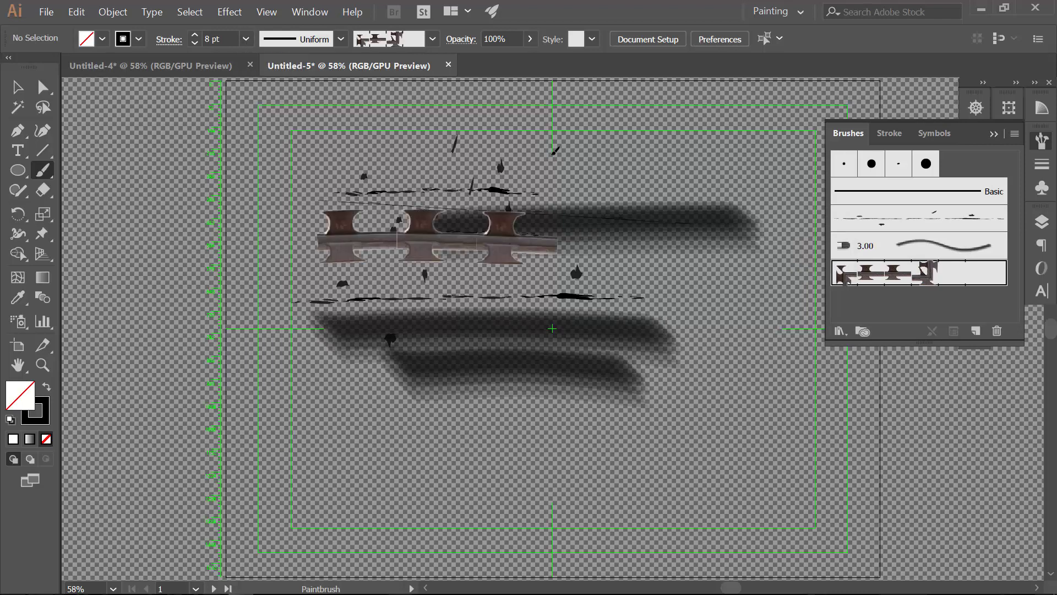
left_click_drag(280, 147, 518, 148)
left_click_drag(576, 418, 336, 397)
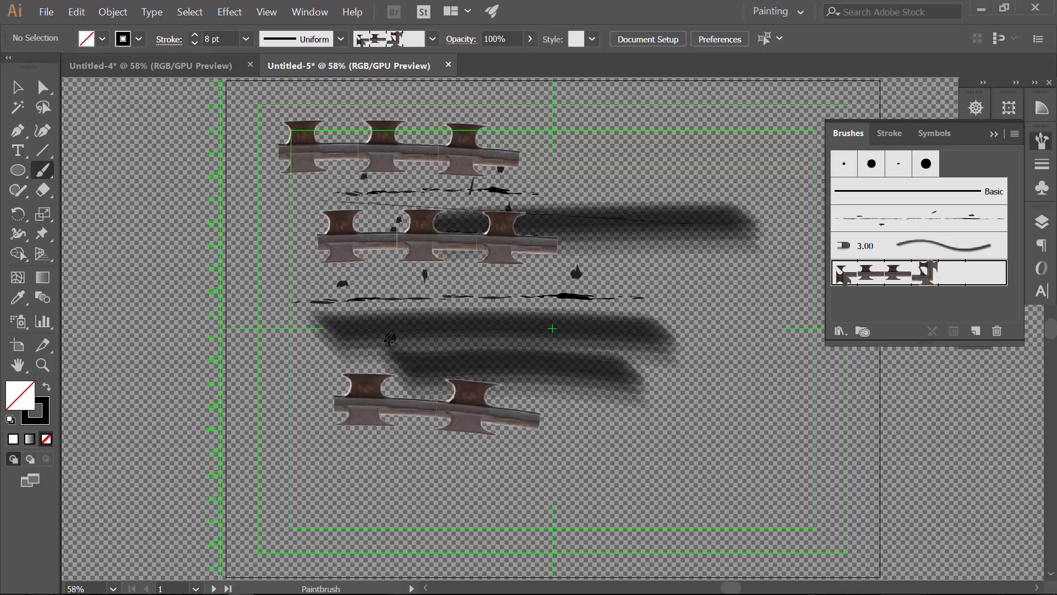
left_click(17, 87)
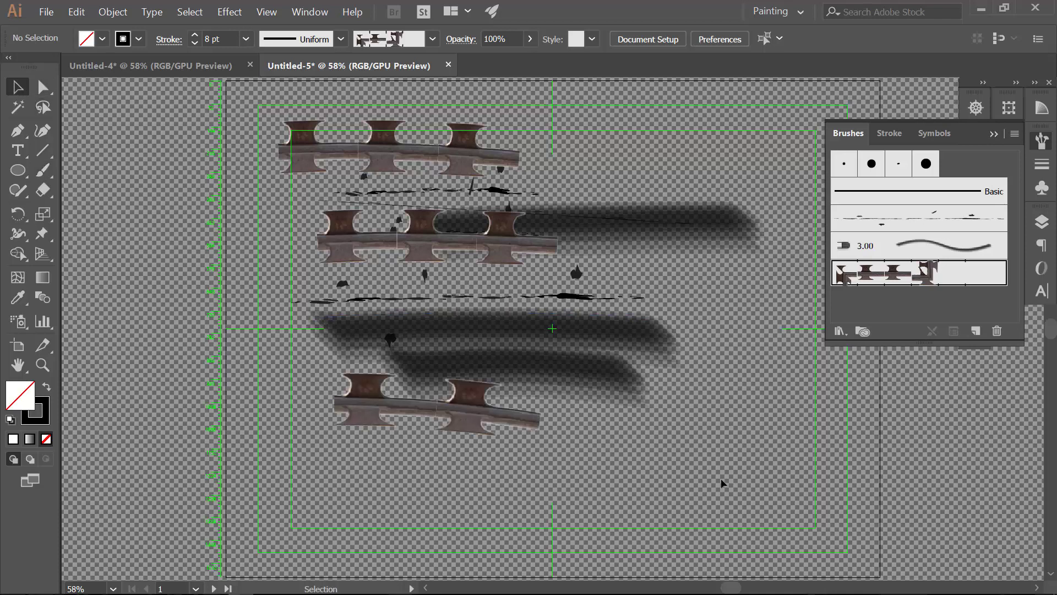
Select all charcoal, smudge and chain test strokes and delete them
key("ctrl+a")
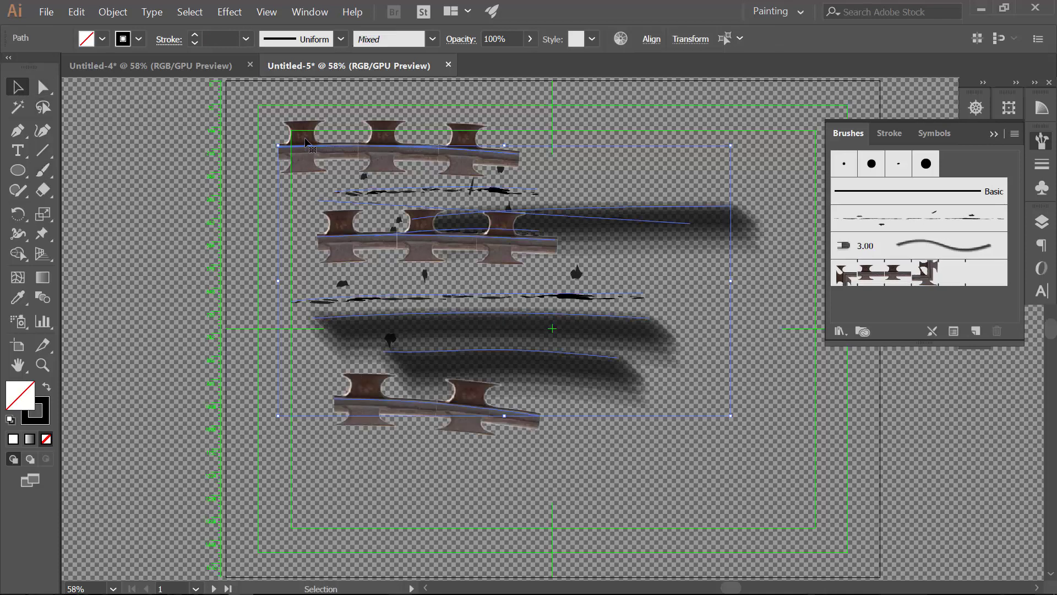
key("Delete")
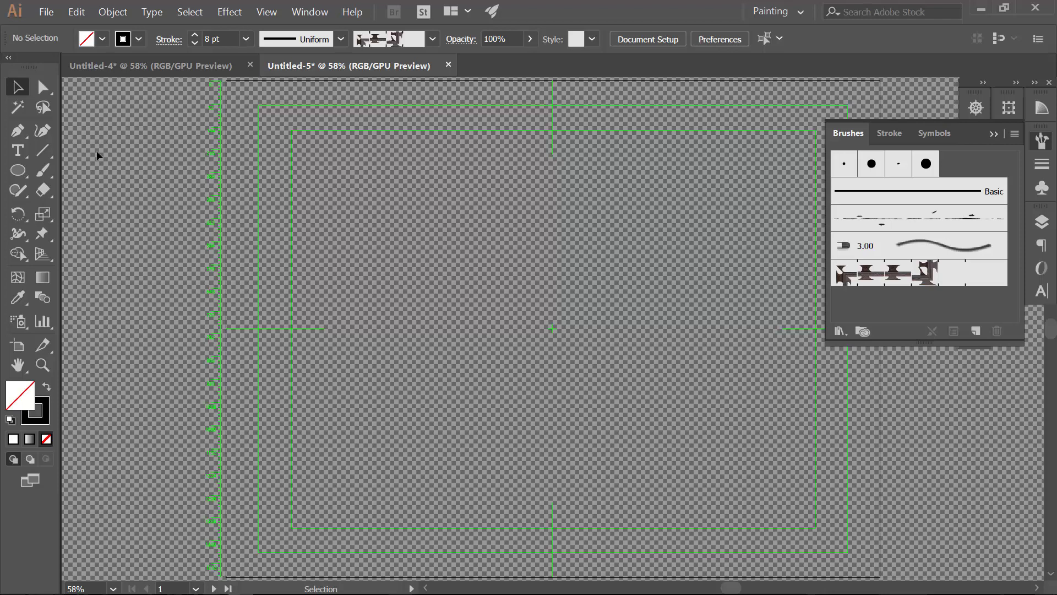
left_click(19, 170)
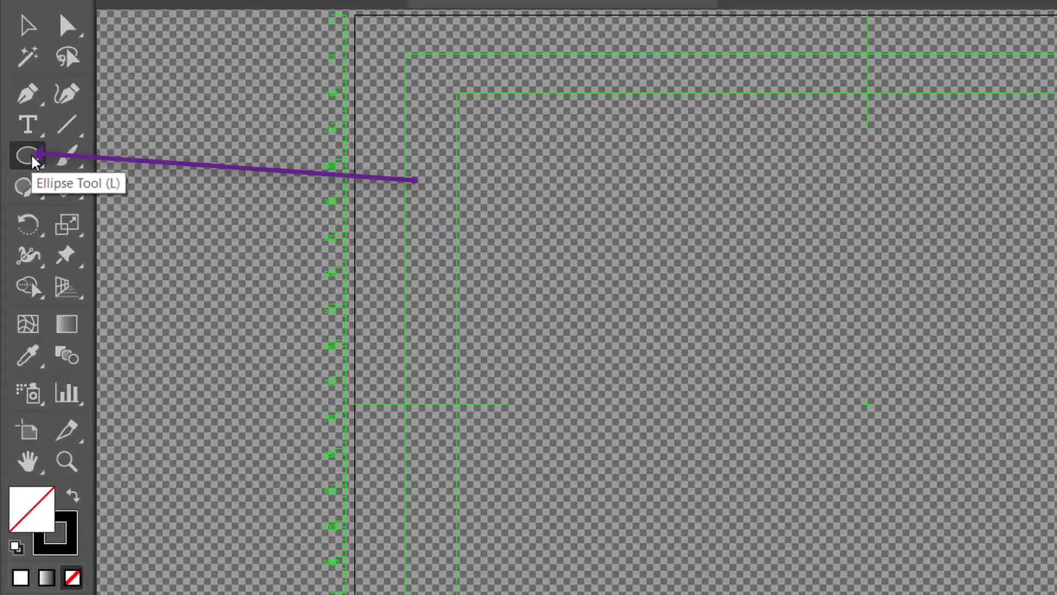
Draw a long flat ellipse across the upper artboard and fill it black
left_click(26, 156)
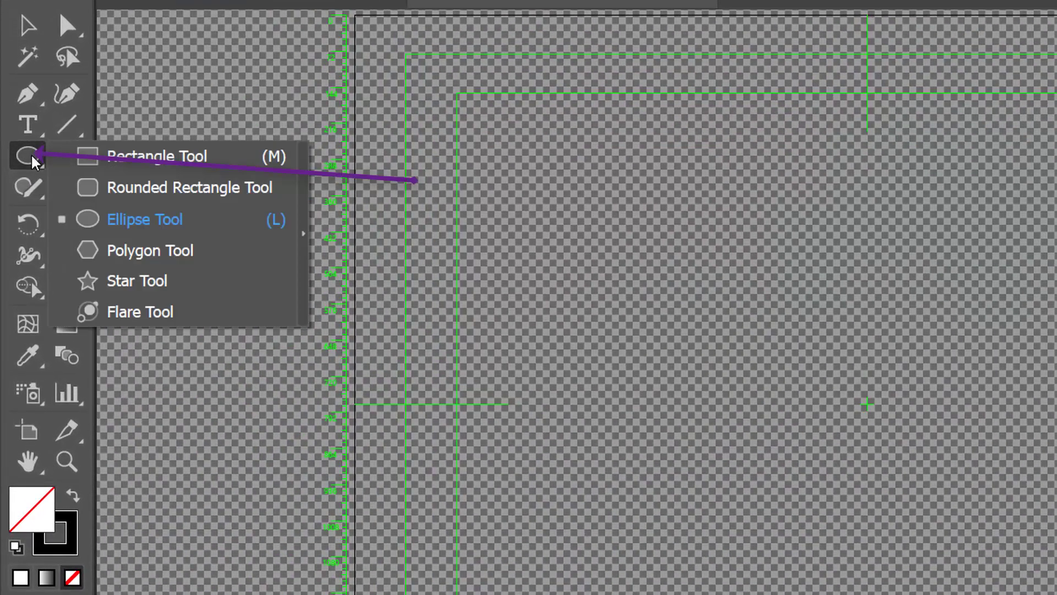
left_click(33, 159)
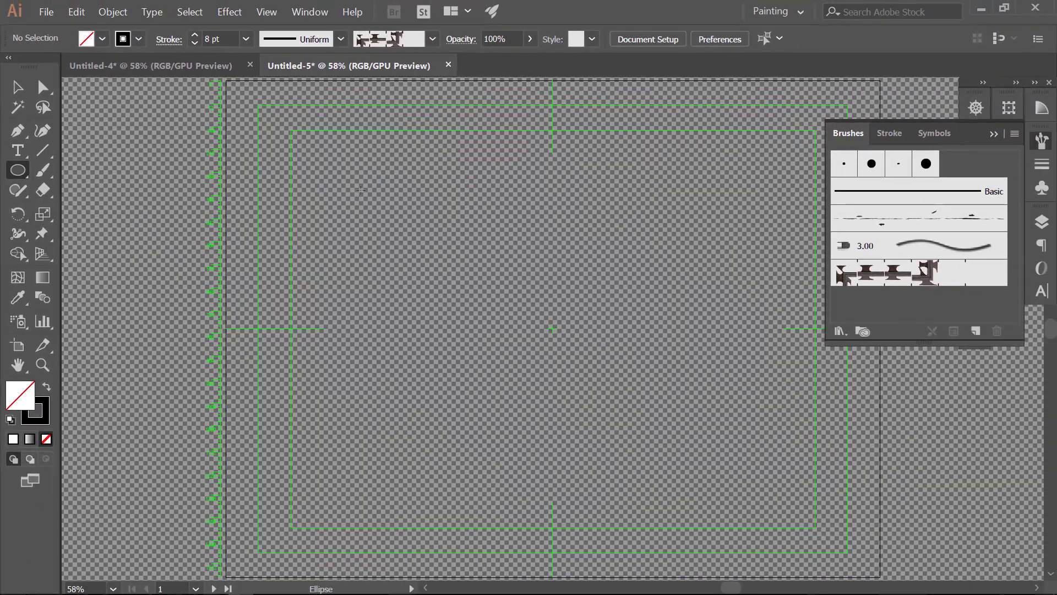
left_click_drag(351, 188, 631, 193)
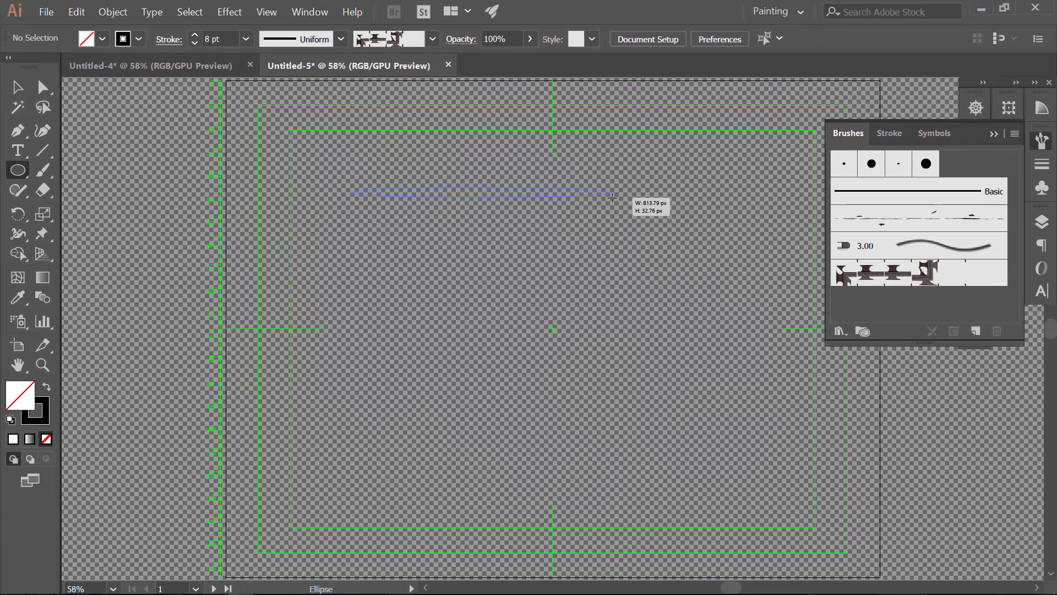
left_click(632, 196)
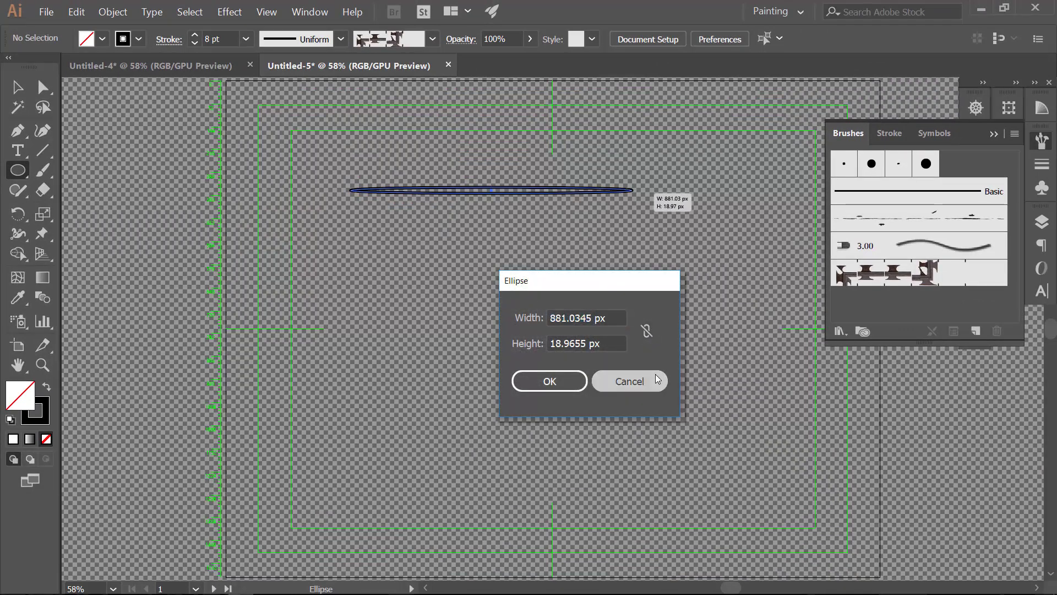
left_click(629, 380)
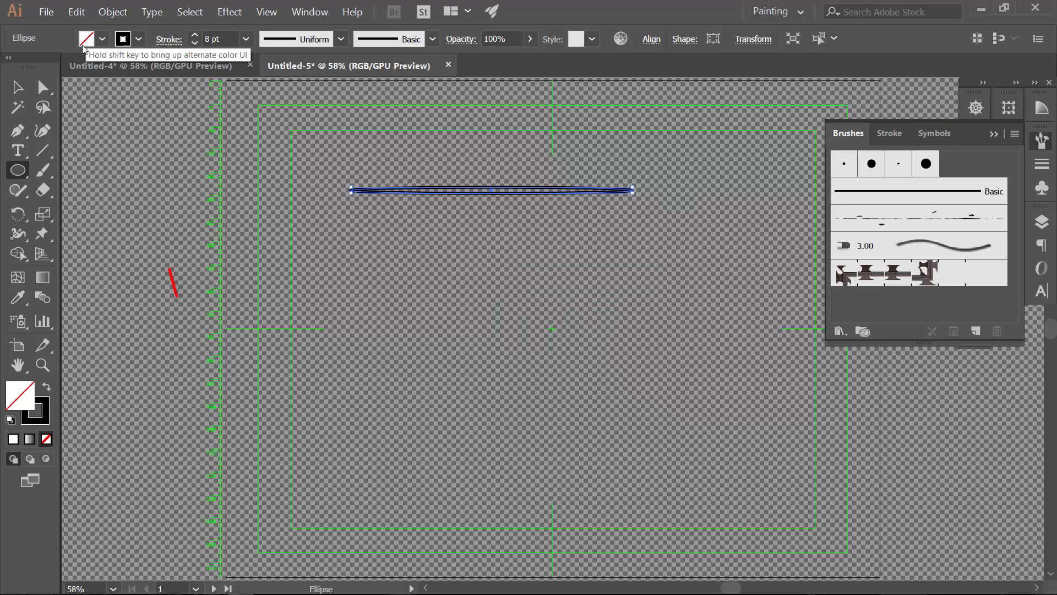
left_click(102, 38)
left_click(46, 67)
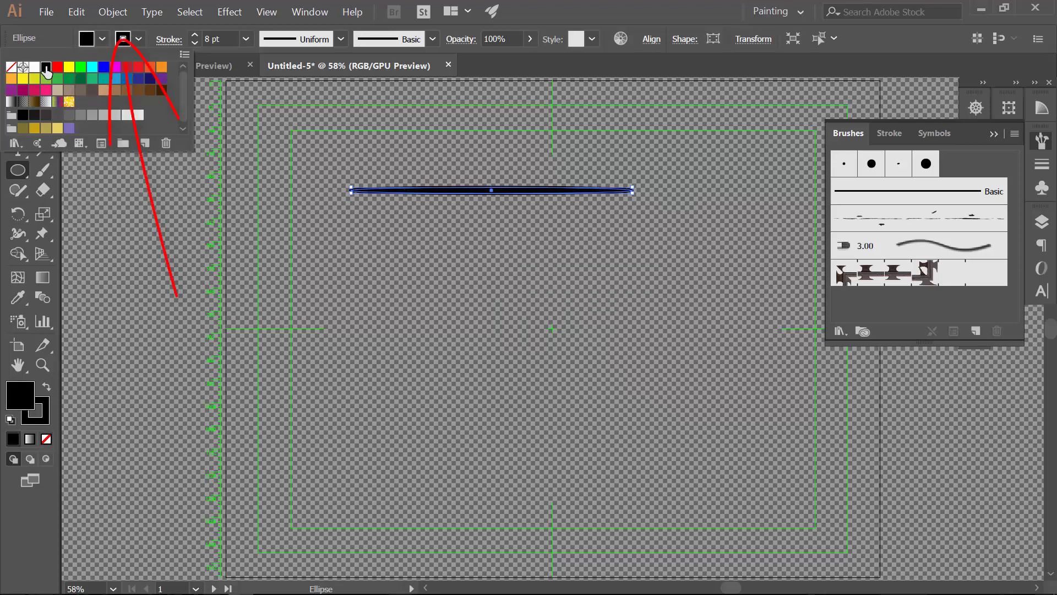
left_click(4, 177)
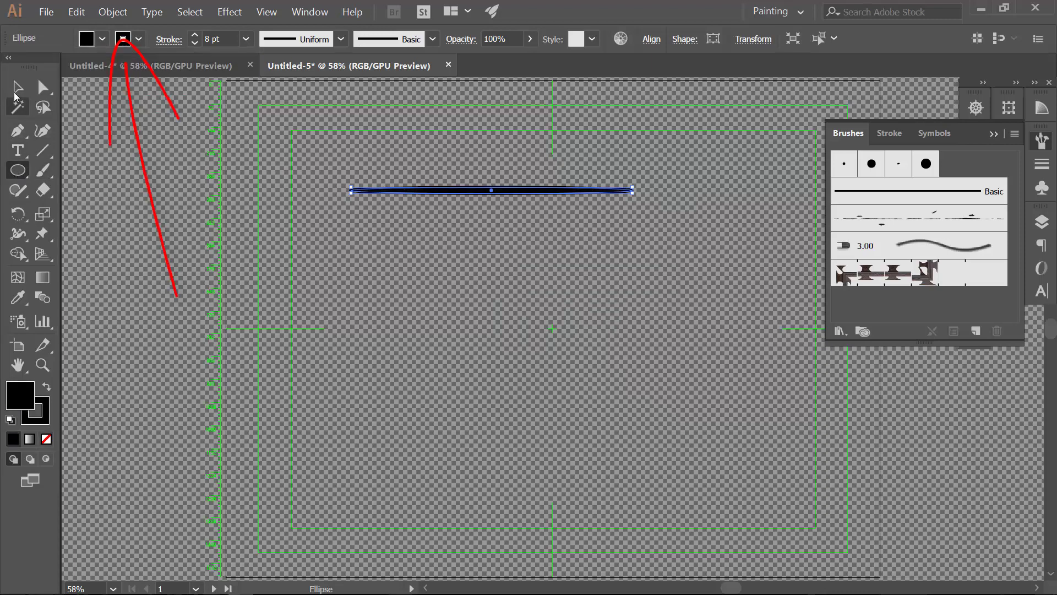
Nudge the black ellipse and stretch it wider to the right, keeping it very thin
left_click(17, 87)
left_click(340, 167)
left_click(487, 191)
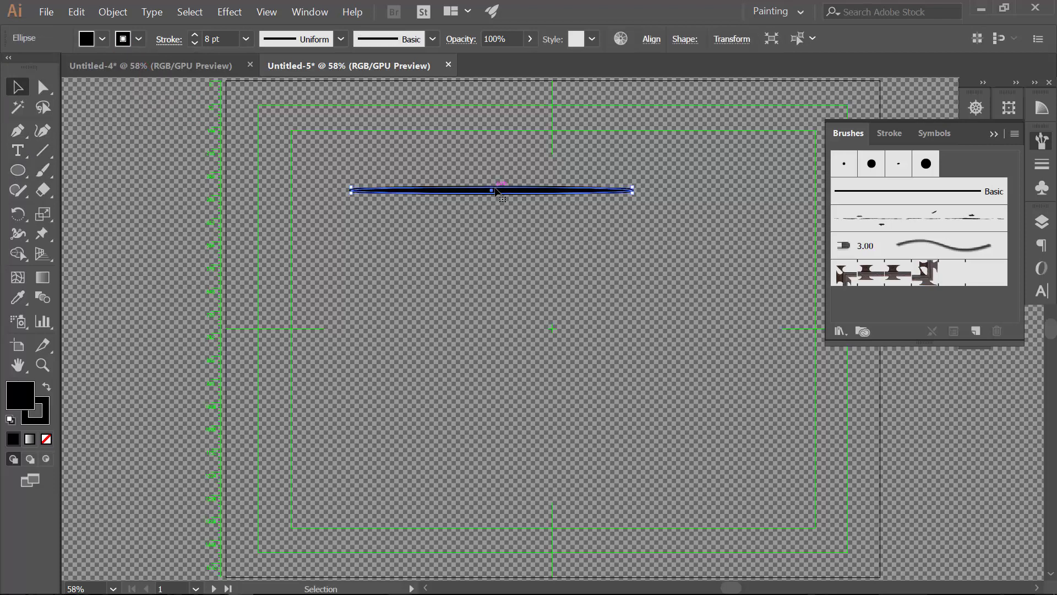
left_click_drag(495, 192, 507, 197)
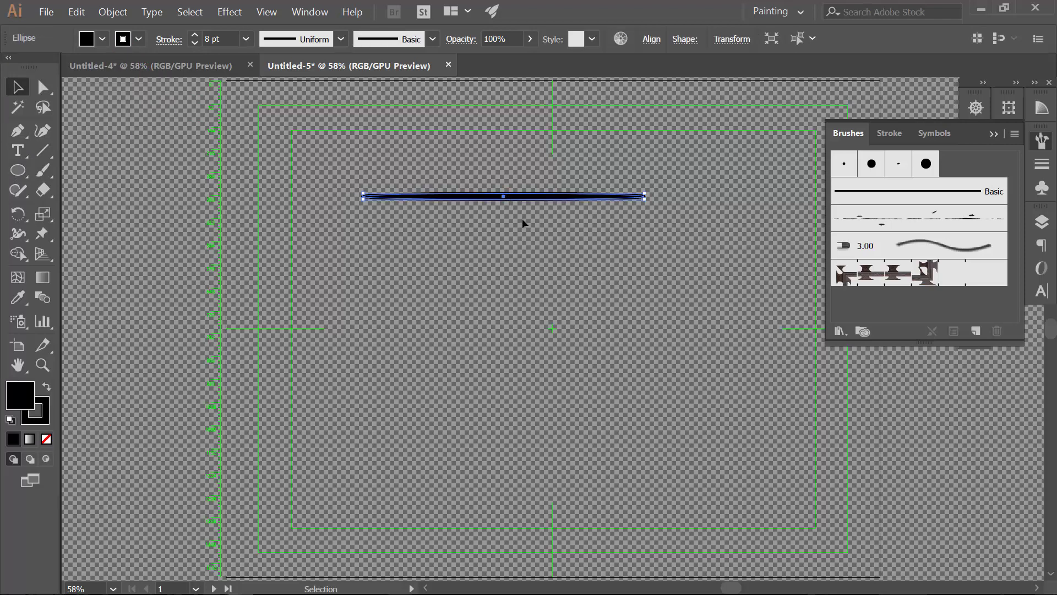
left_click(522, 219)
left_click(518, 198)
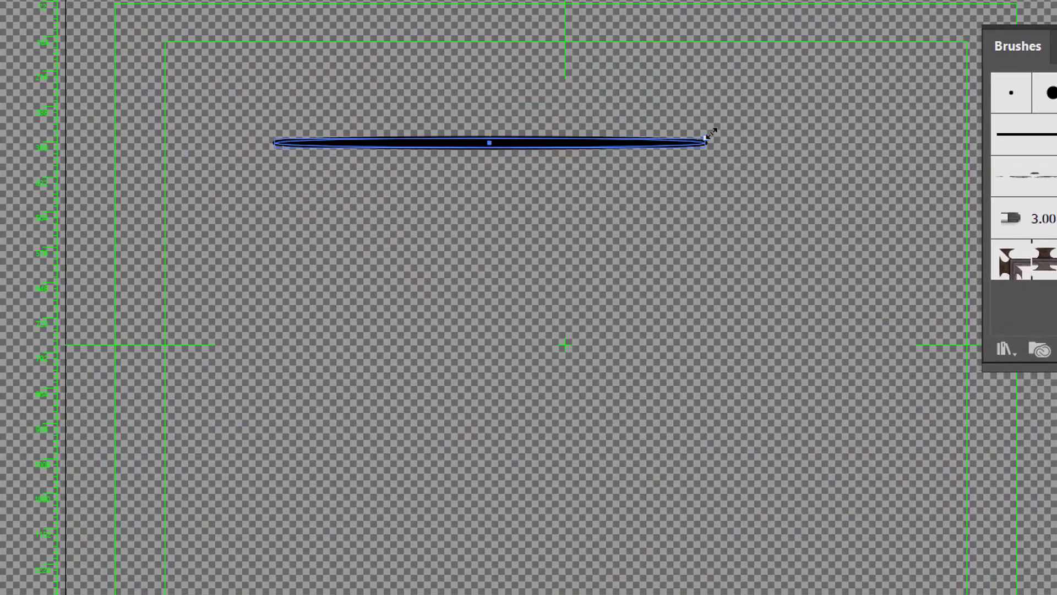
left_click_drag(711, 134, 726, 117)
left_click_drag(501, 118, 499, 139)
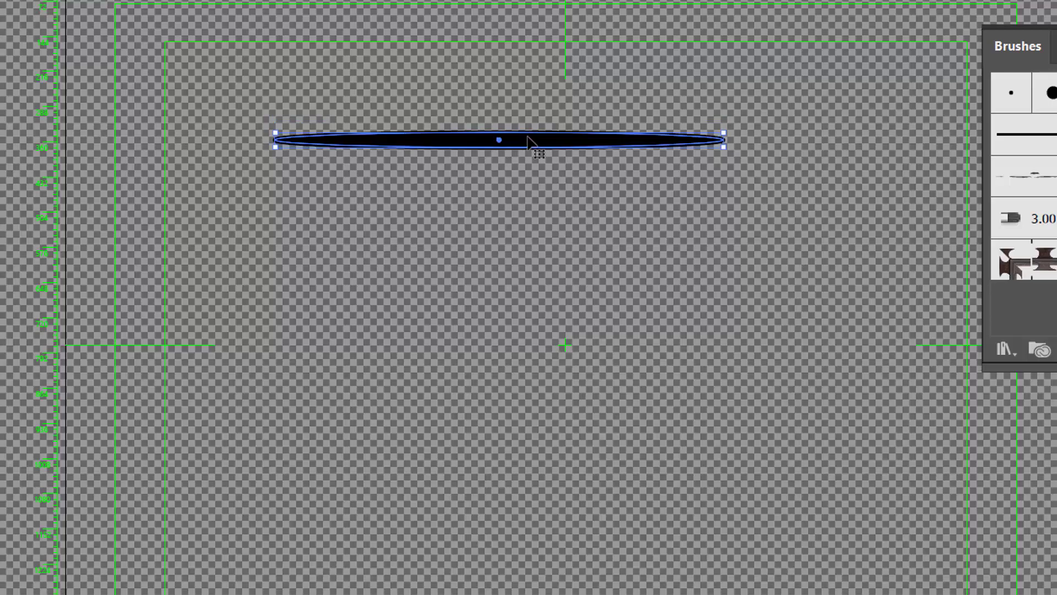
left_click_drag(725, 133, 780, 138)
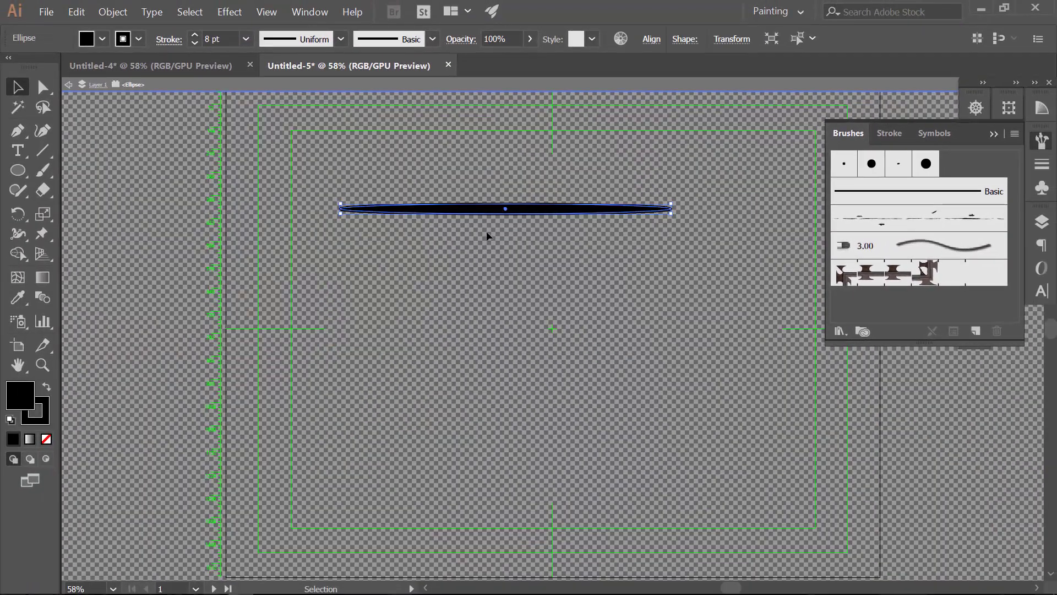
left_click(506, 244)
left_click(440, 208)
left_click(521, 259)
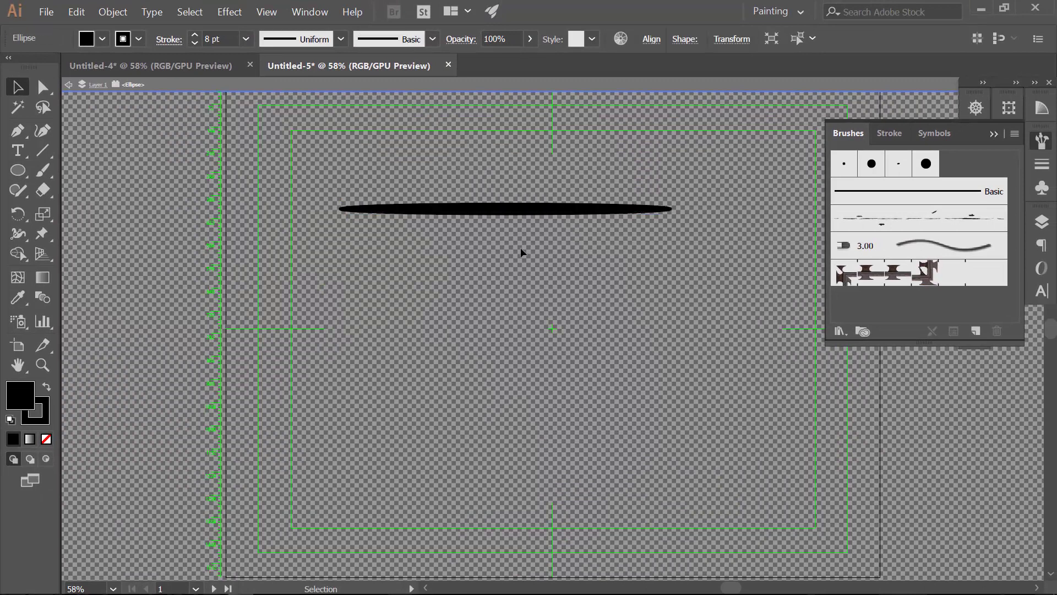
left_click(517, 210)
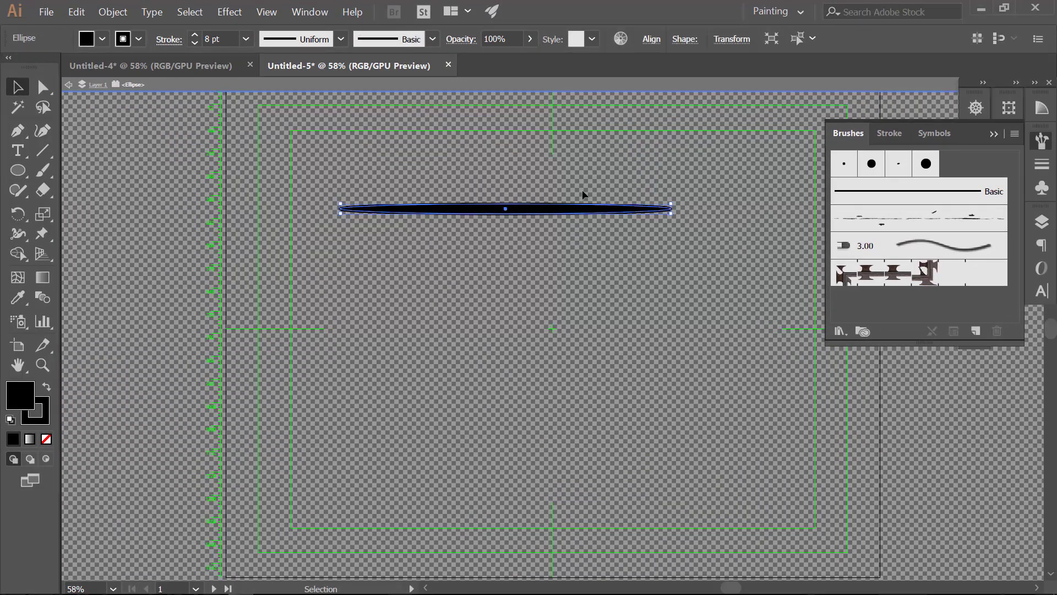
Create a new Art Brush from the black ellipse with a reduced width setting
left_click(1034, 145)
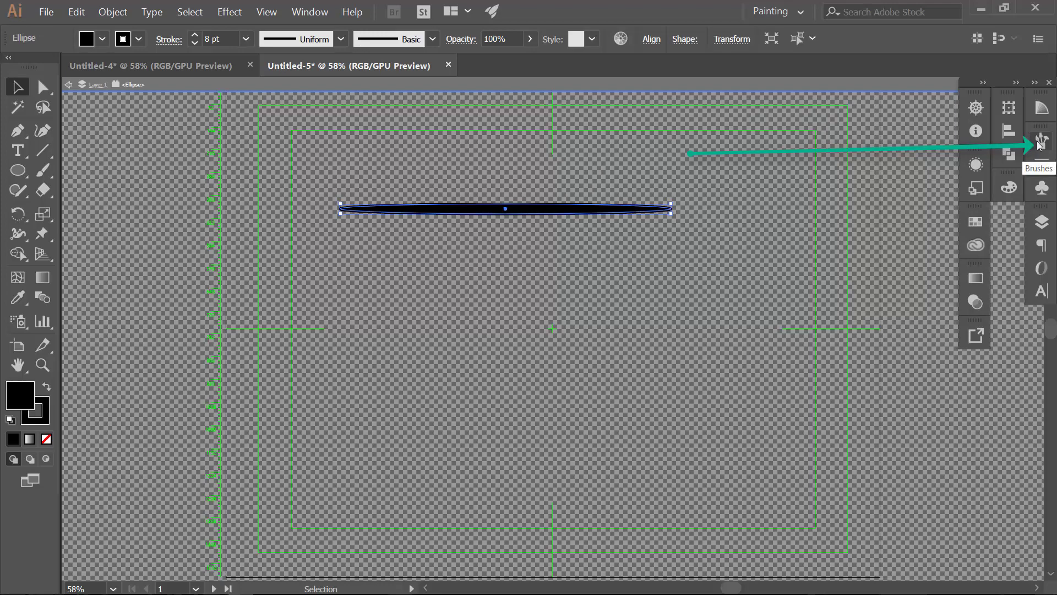
left_click(1038, 144)
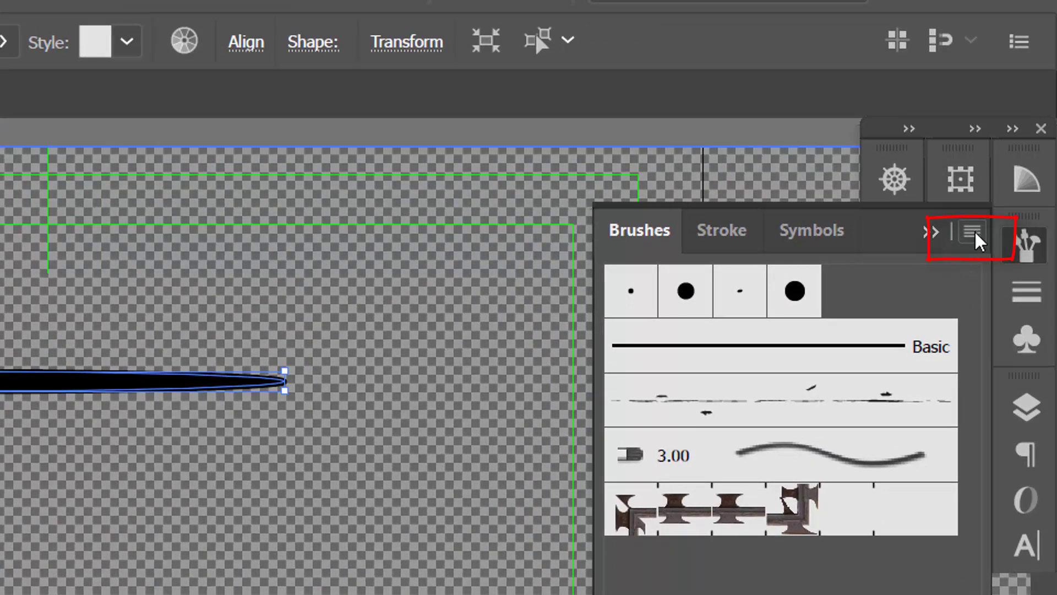
left_click(974, 234)
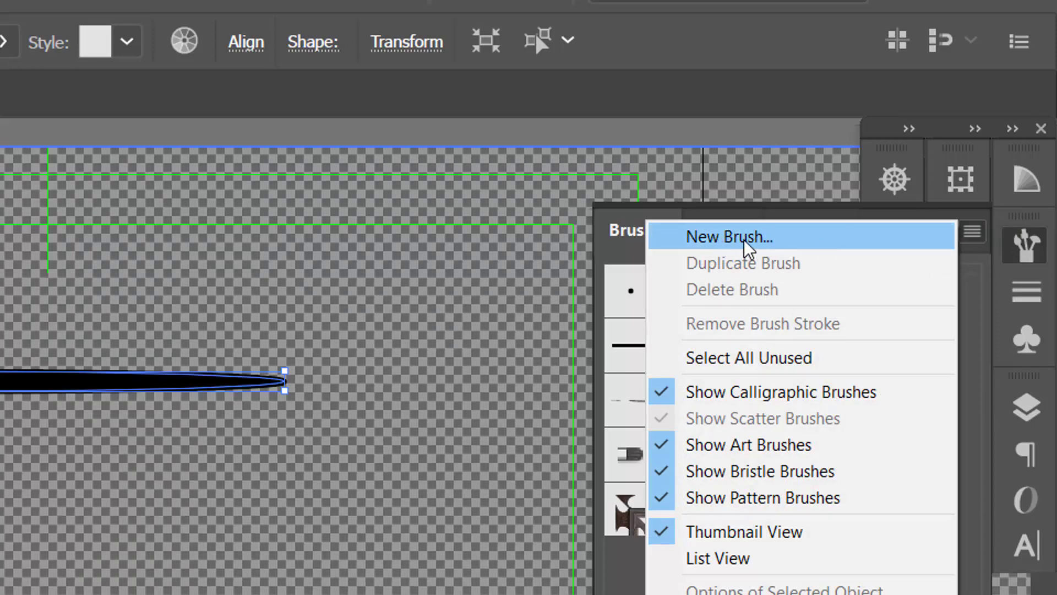
left_click(746, 243)
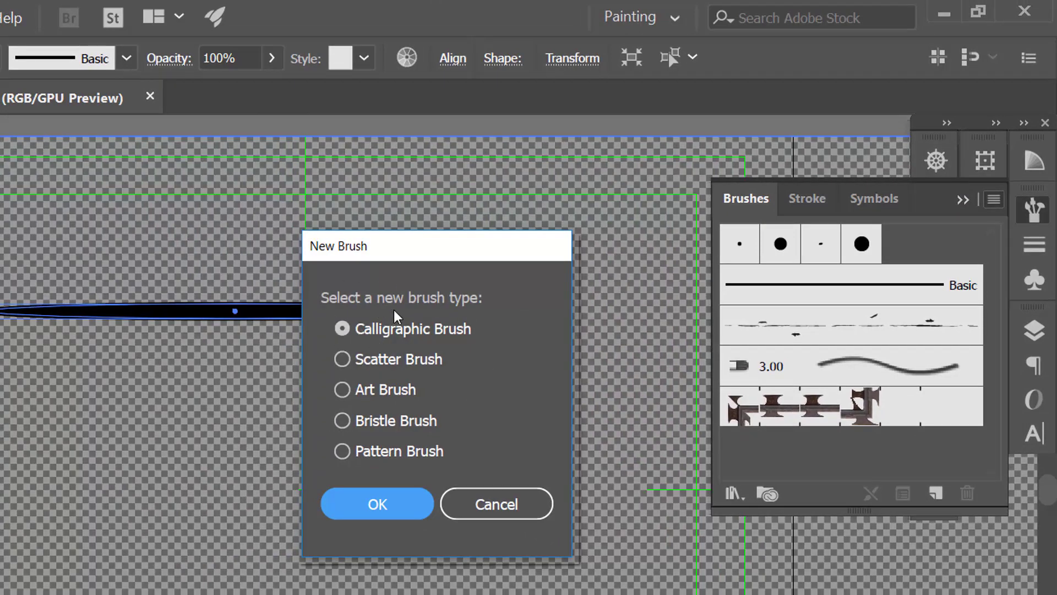
left_click(342, 390)
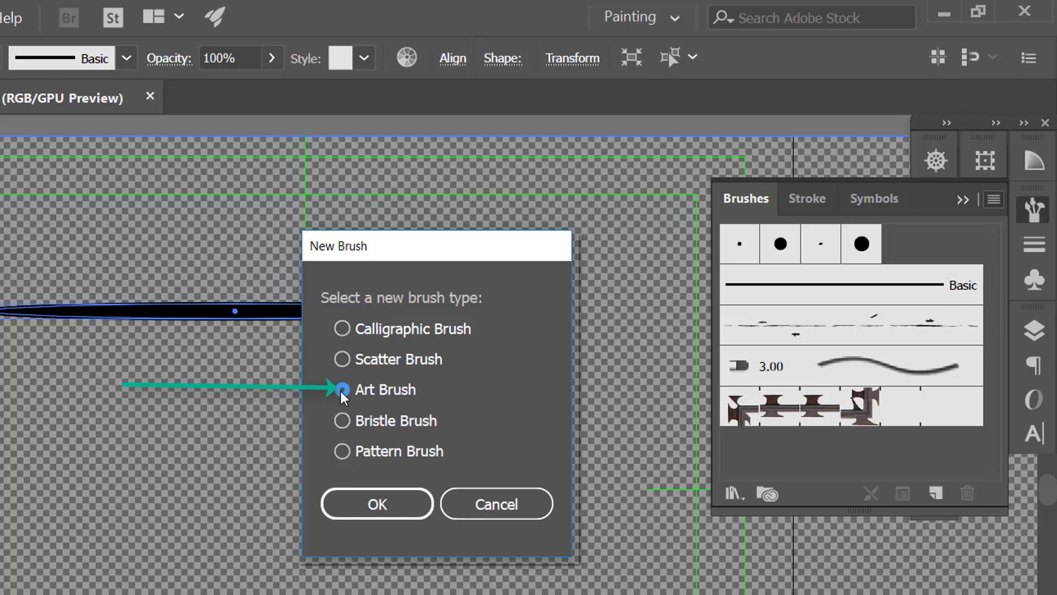
left_click(396, 504)
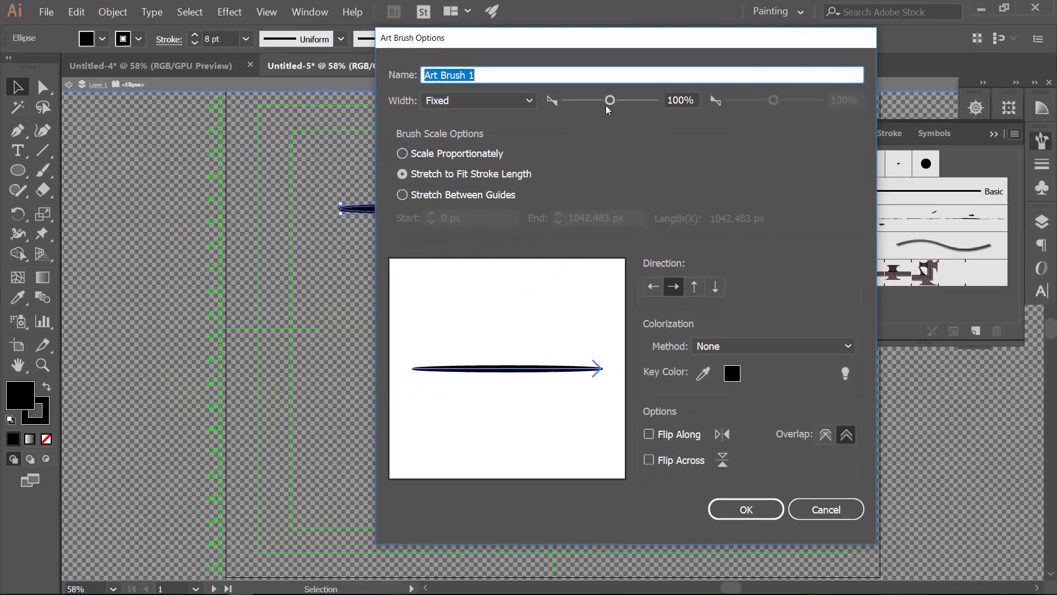
left_click_drag(606, 107, 582, 101)
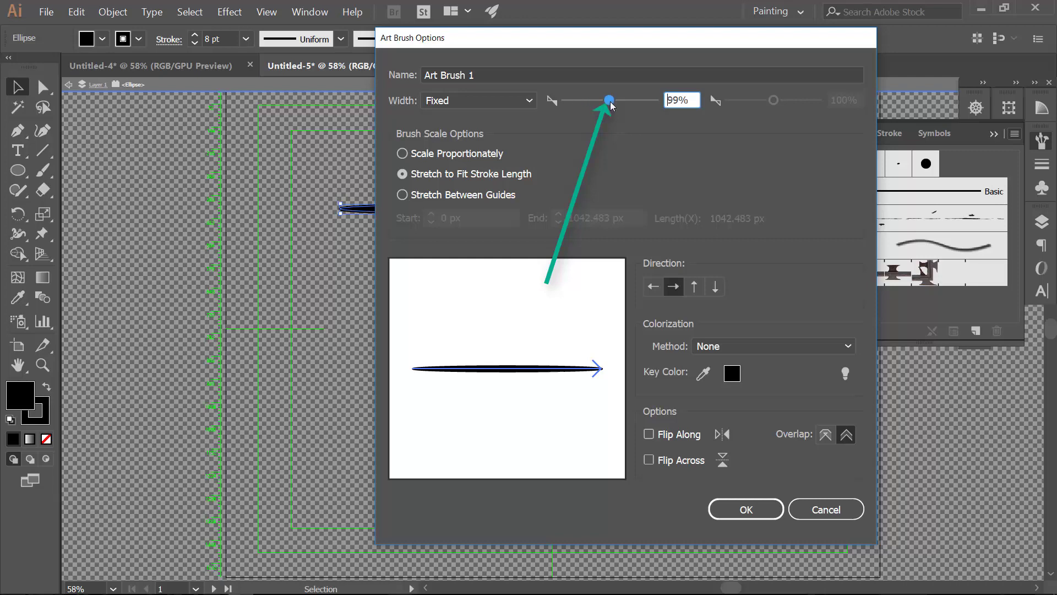
left_click(744, 504)
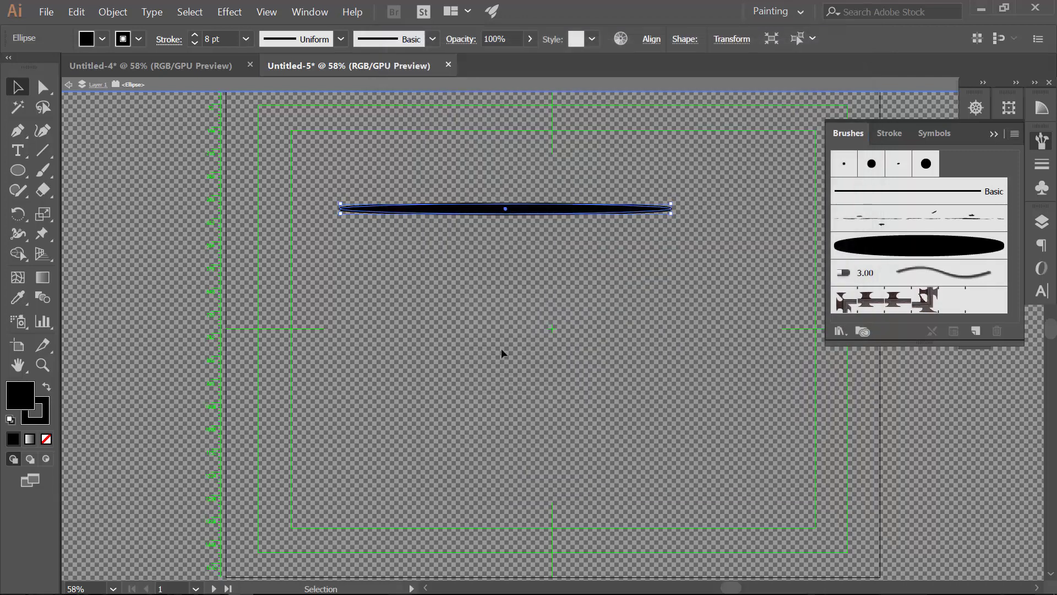
Paint five tapered test strokes across the artboard with the new art brush
left_click(44, 172)
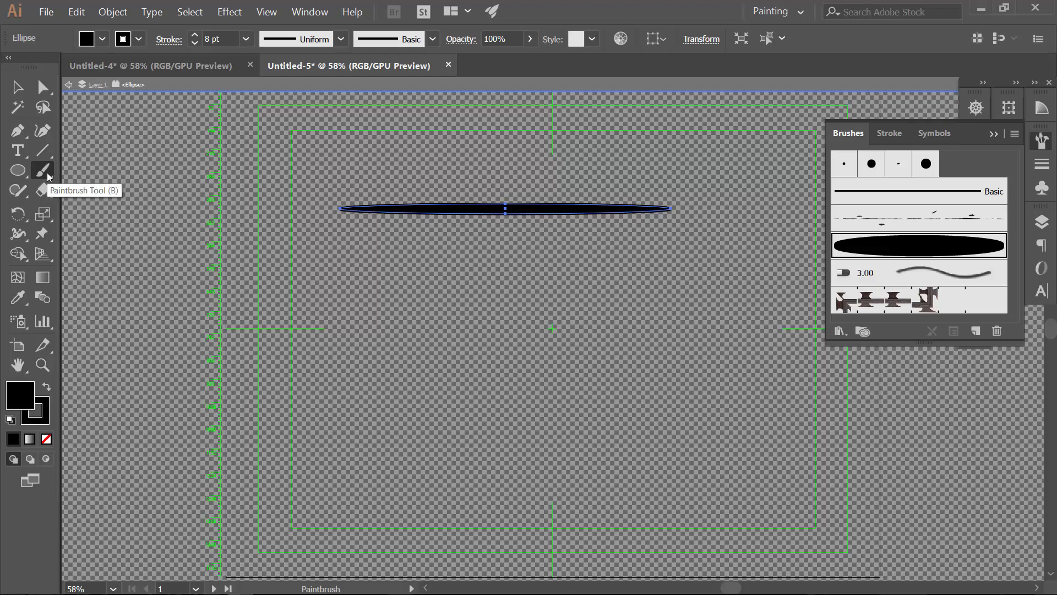
left_click_drag(302, 312, 634, 317)
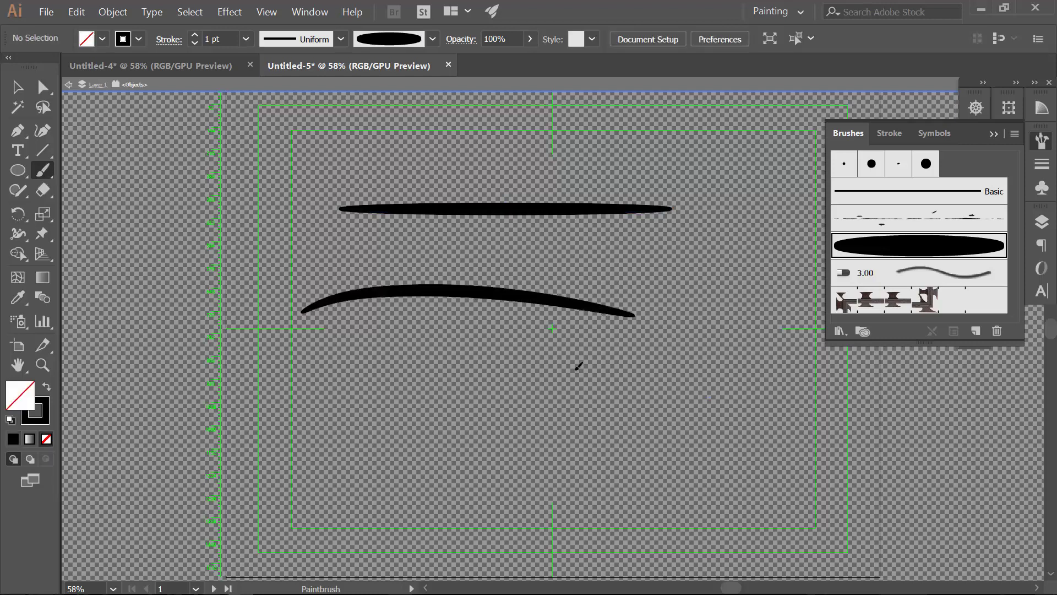
left_click_drag(389, 395, 710, 398)
left_click_drag(346, 150, 660, 136)
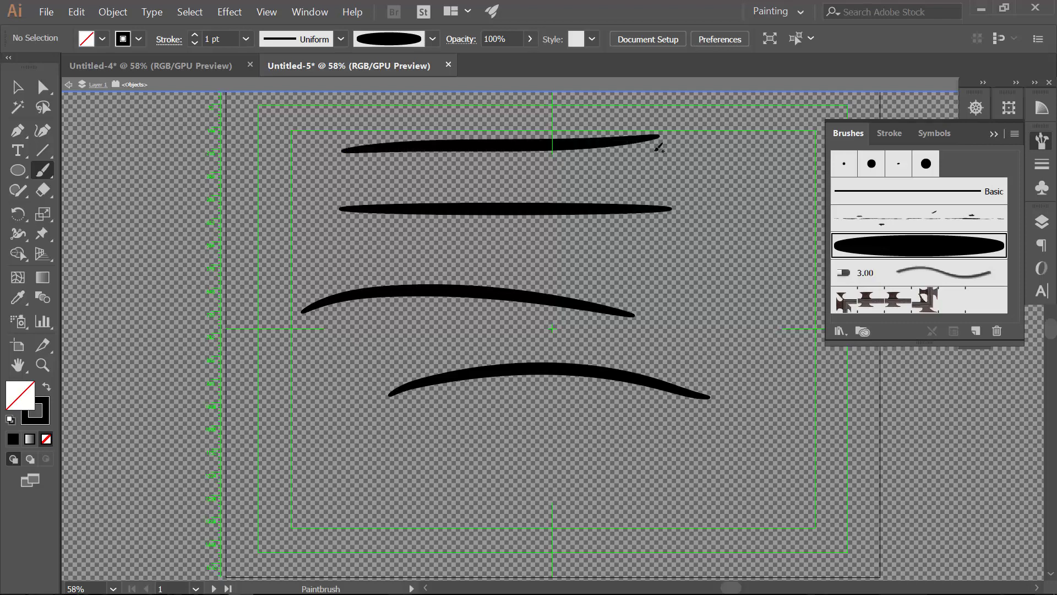
left_click_drag(360, 254, 665, 228)
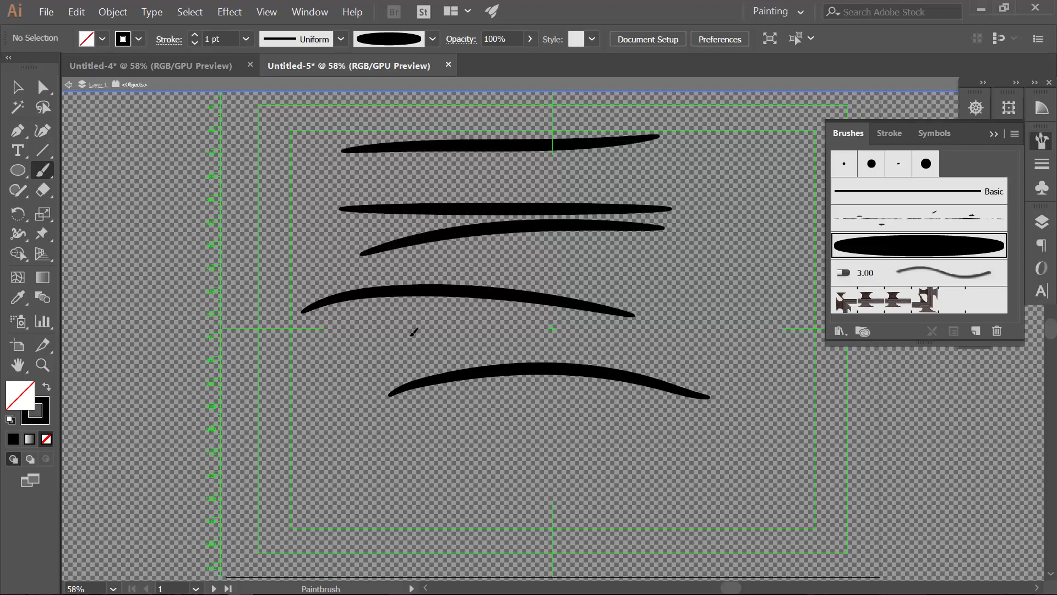
left_click_drag(411, 334, 634, 323)
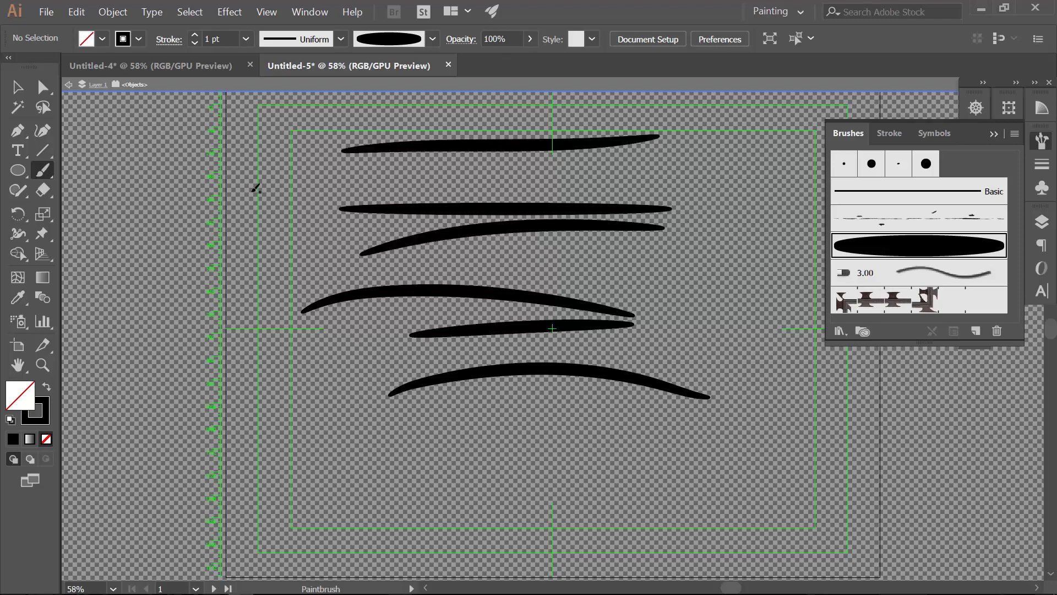
Select all the test strokes and delete them
left_click(17, 87)
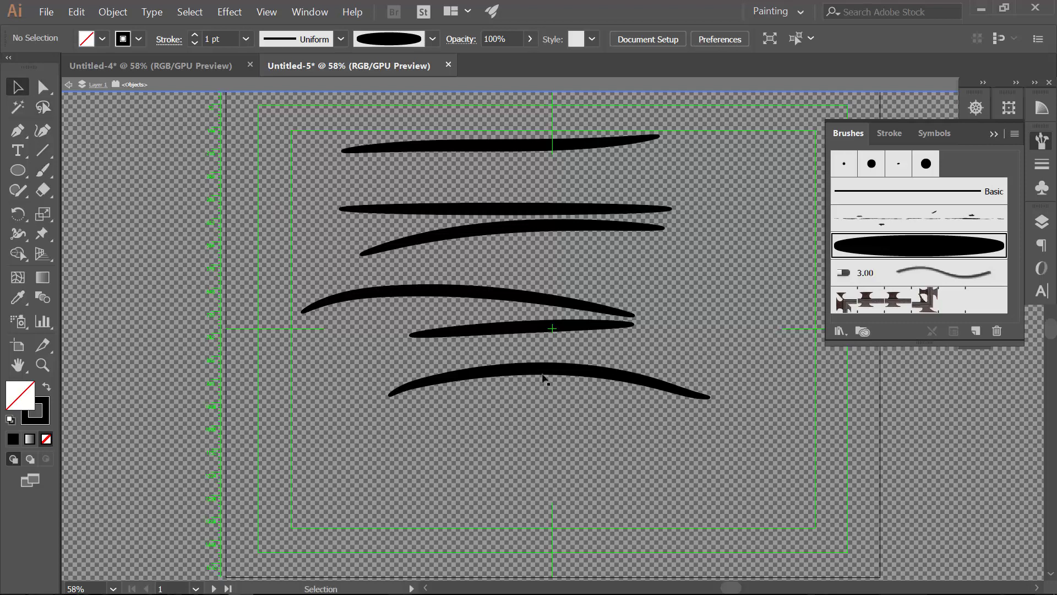
key("ctrl+a")
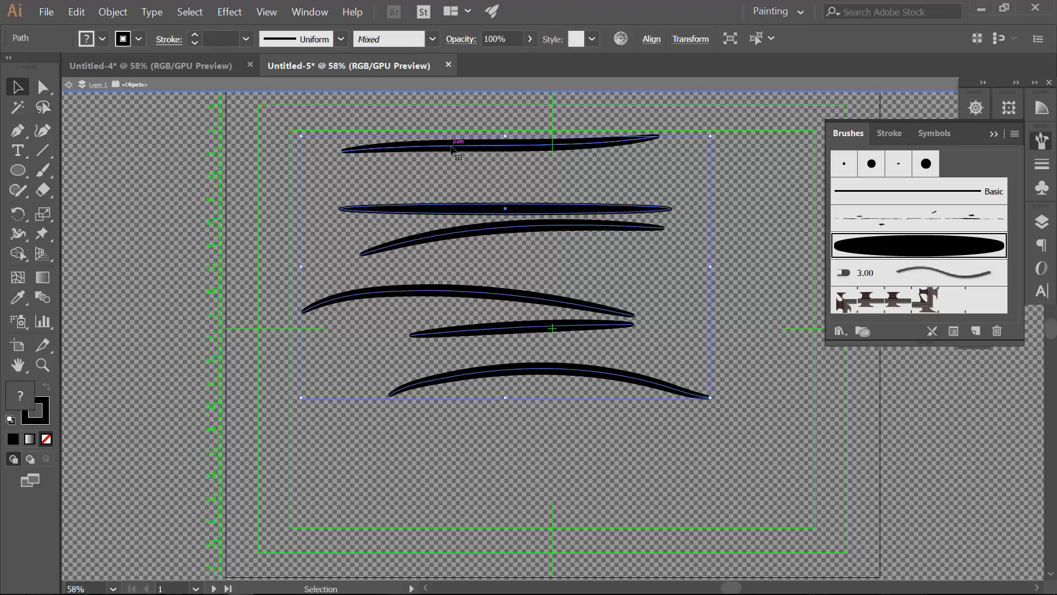
key("Delete")
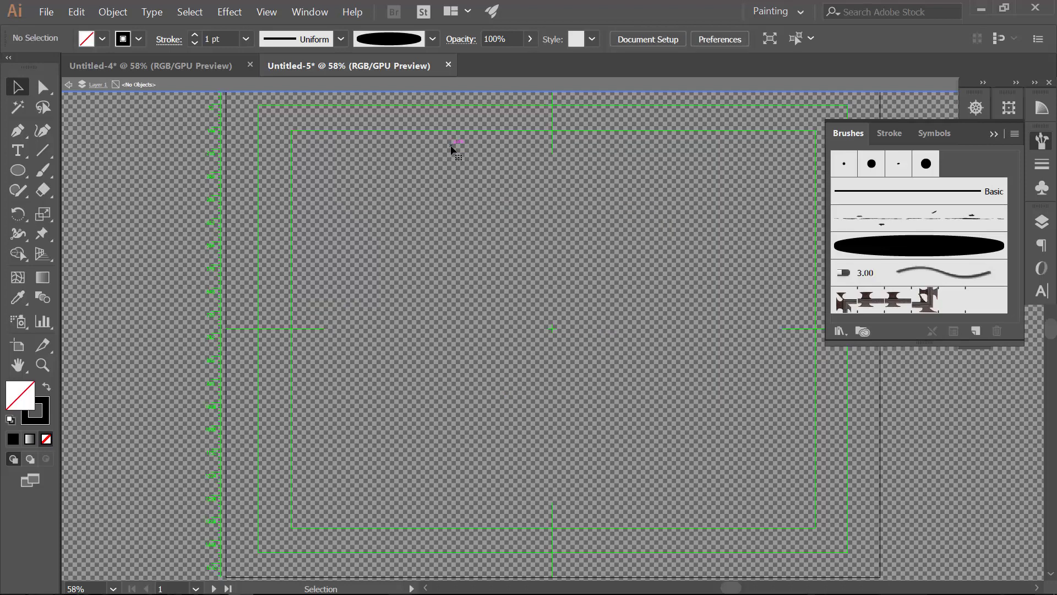
Choose the round calligraphic brush from the Brush Definition list
left_click(429, 41)
left_click(437, 42)
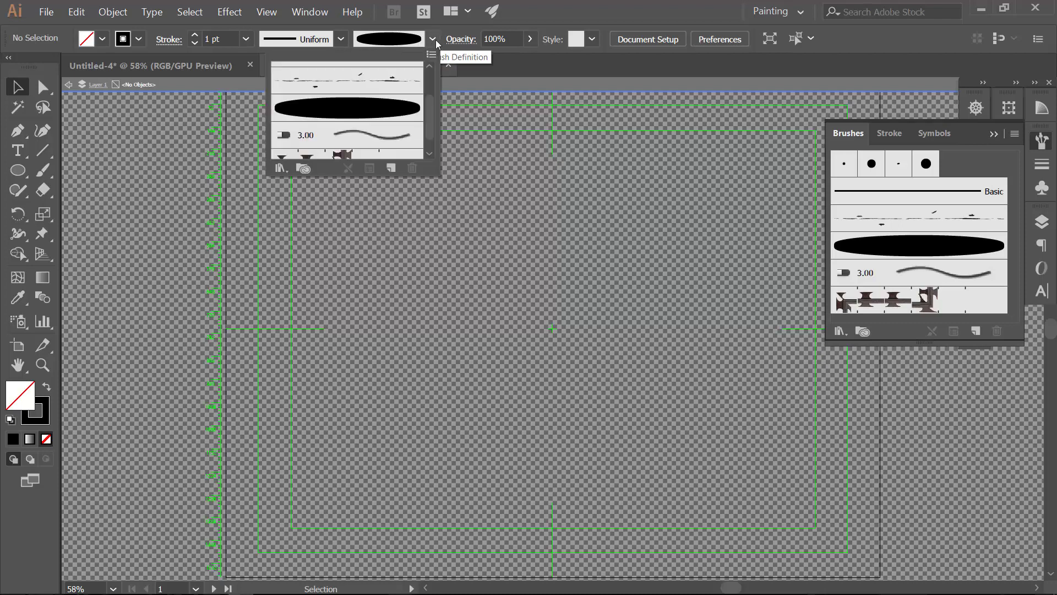
left_click(433, 40)
scroll(382, 108, "up", 2)
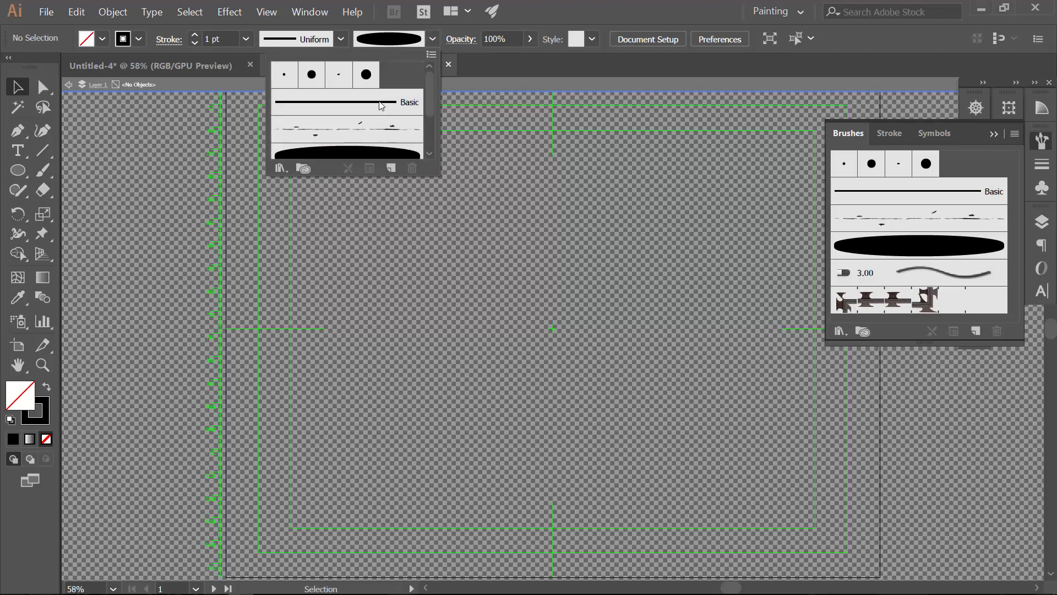
left_click(366, 74)
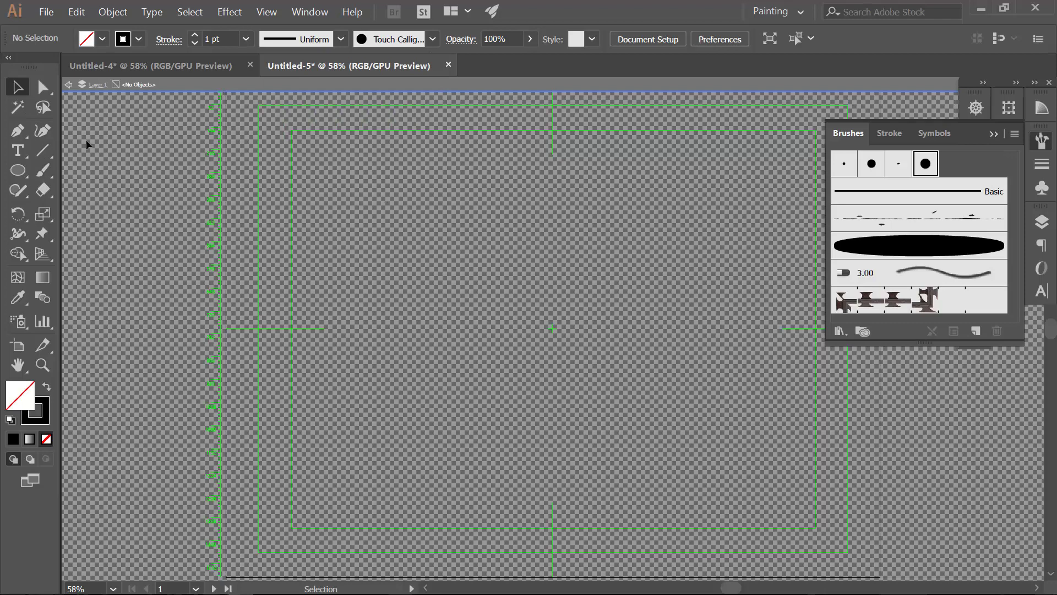
Paint and undo a test stroke, then set the stroke weight to 5 pt
left_click(43, 169)
left_click_drag(358, 196, 548, 186)
left_click(17, 86)
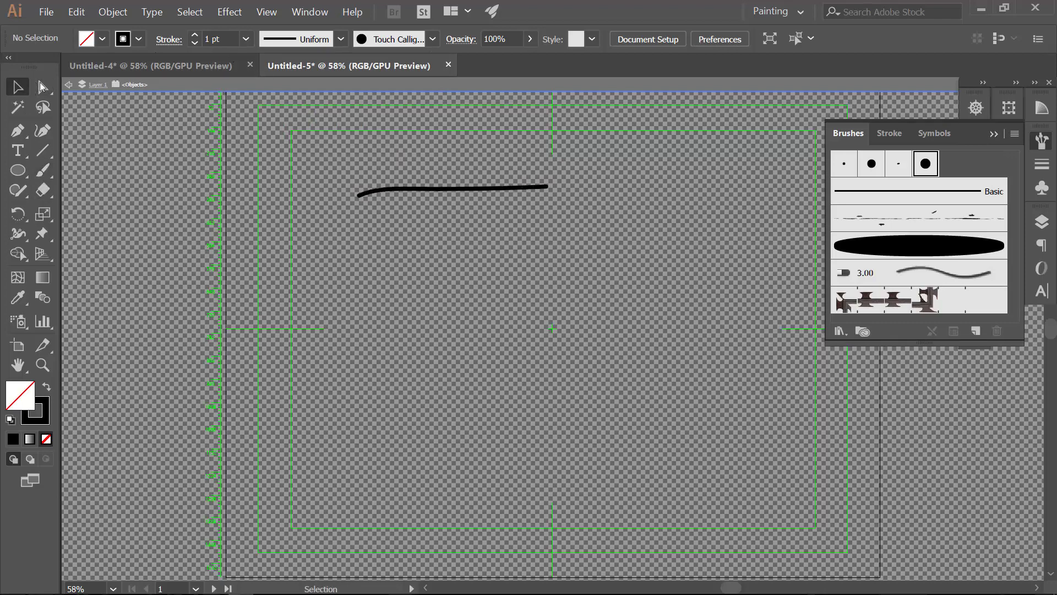
left_click(407, 194)
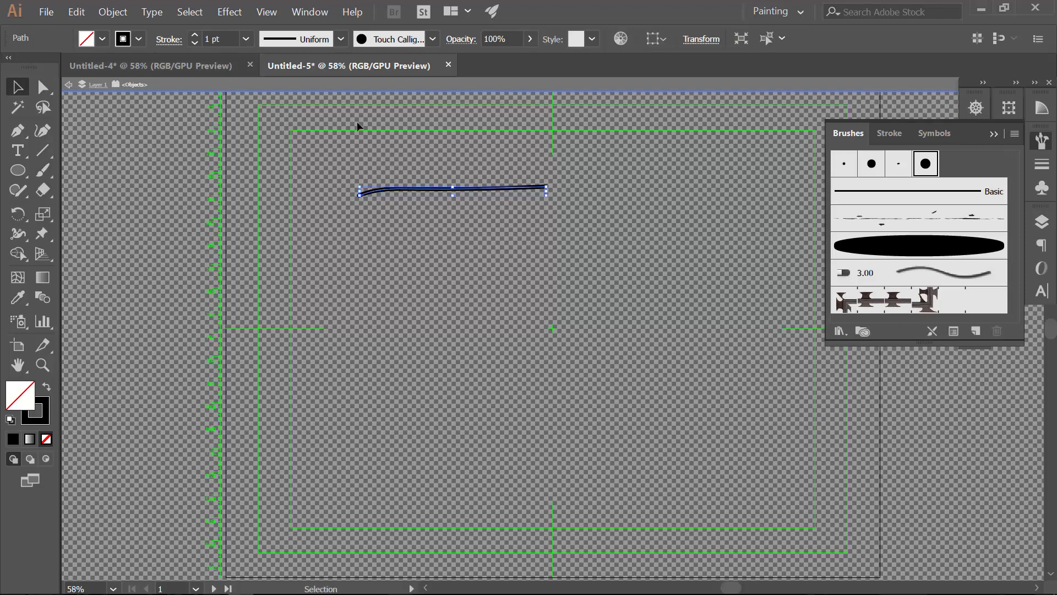
key("ctrl+z")
left_click(246, 38)
left_click(270, 184)
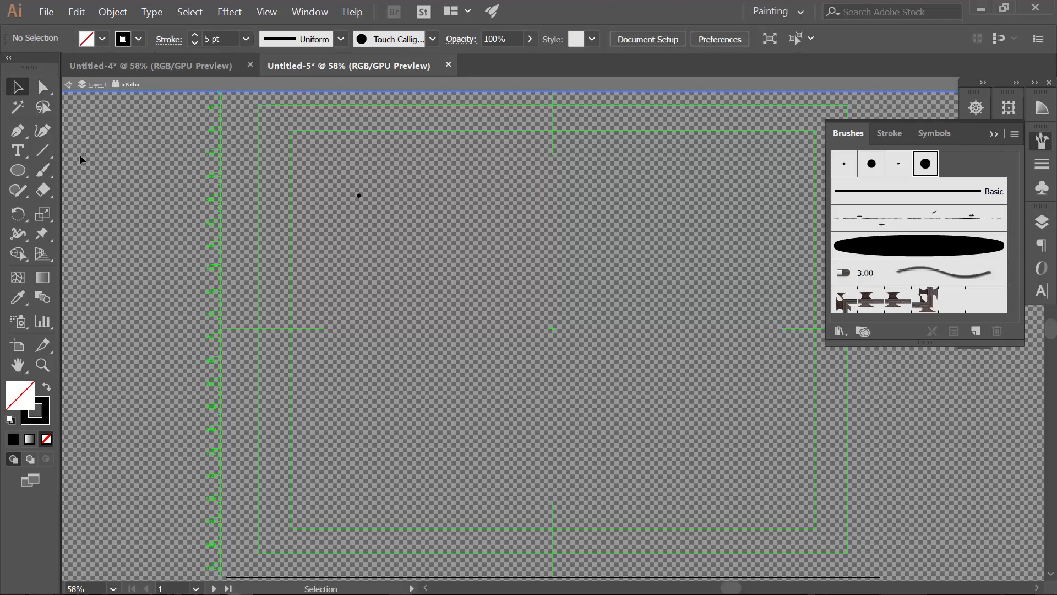
Paint a thick black stroke near the top, then a blue stroke just below it
key("b")
left_click_drag(357, 218, 605, 214)
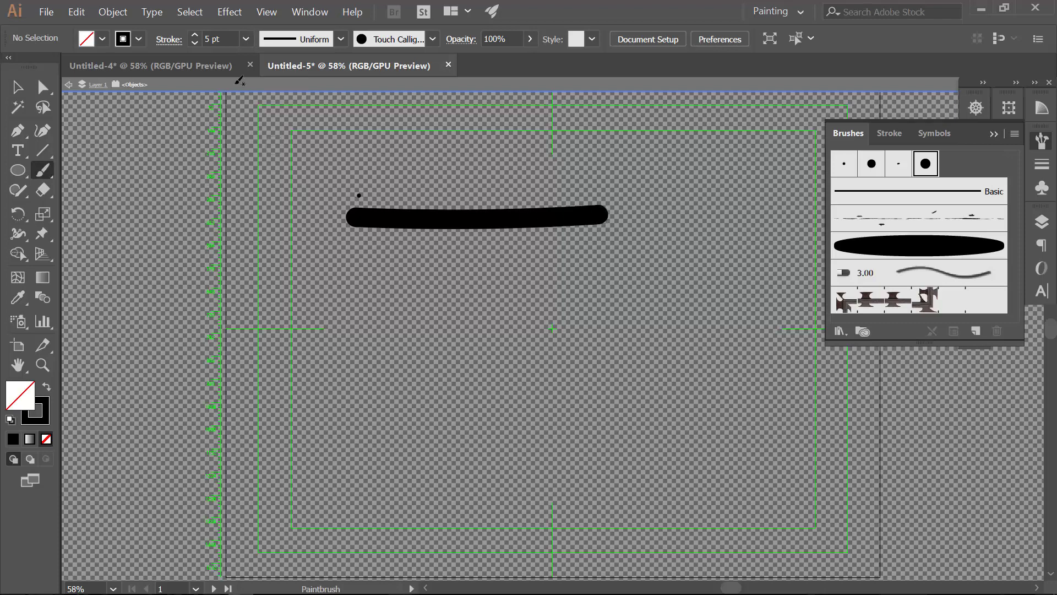
left_click(243, 40)
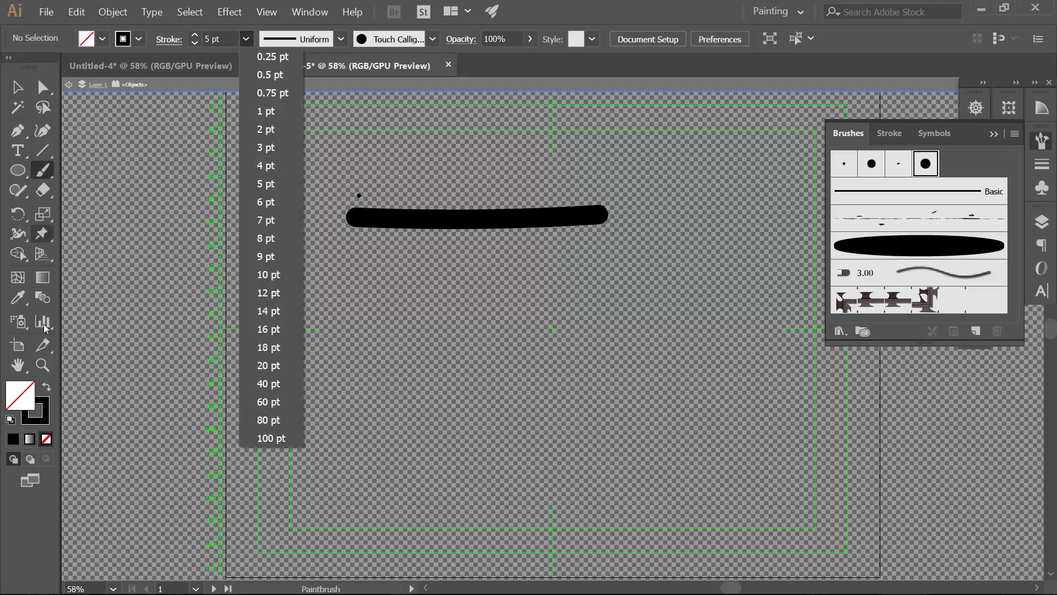
left_click(141, 39)
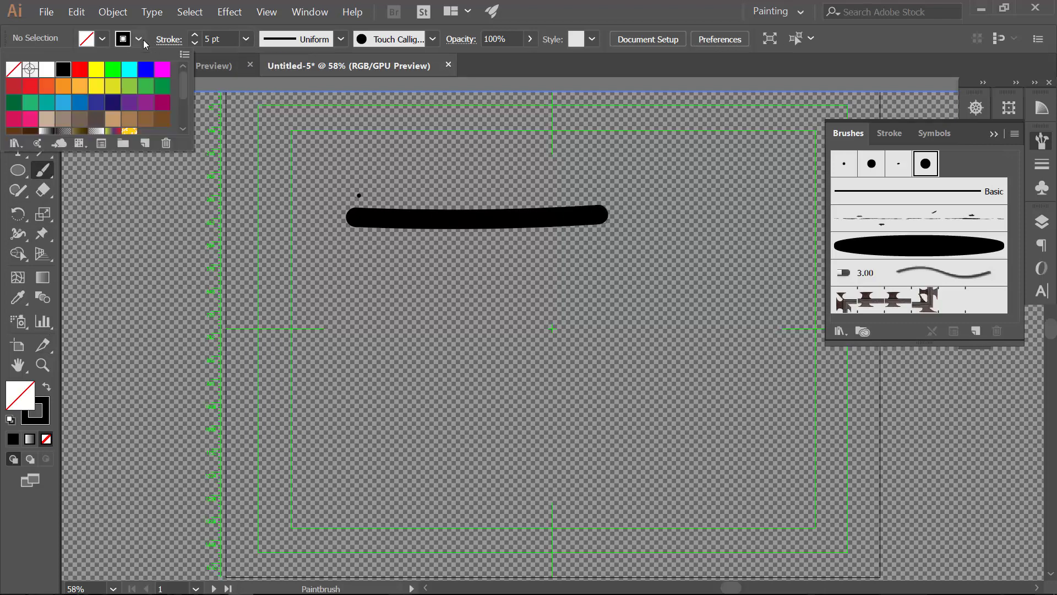
left_click(146, 69)
left_click(49, 176)
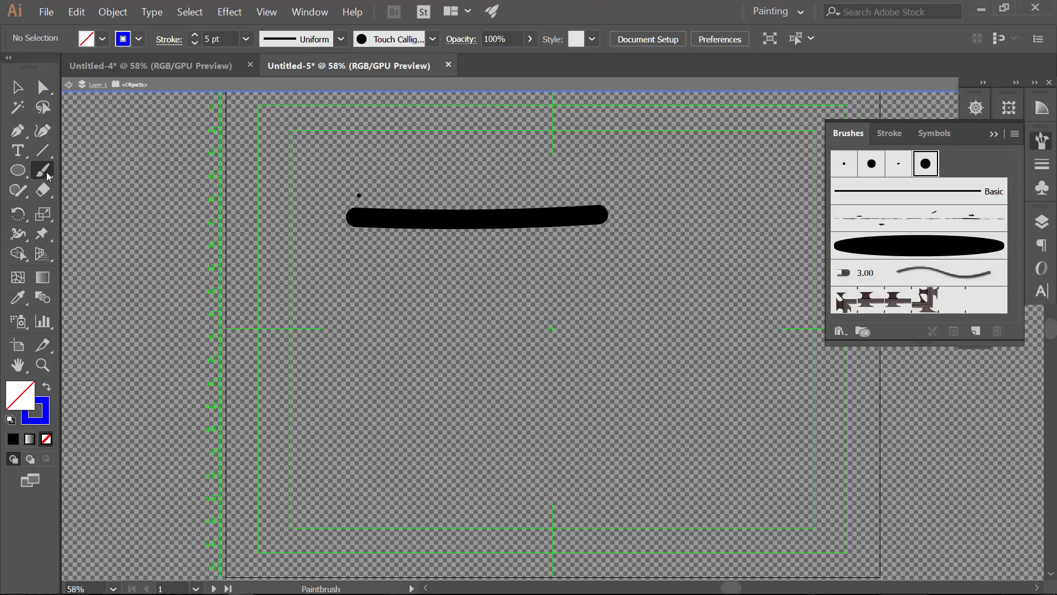
left_click_drag(331, 234, 609, 225)
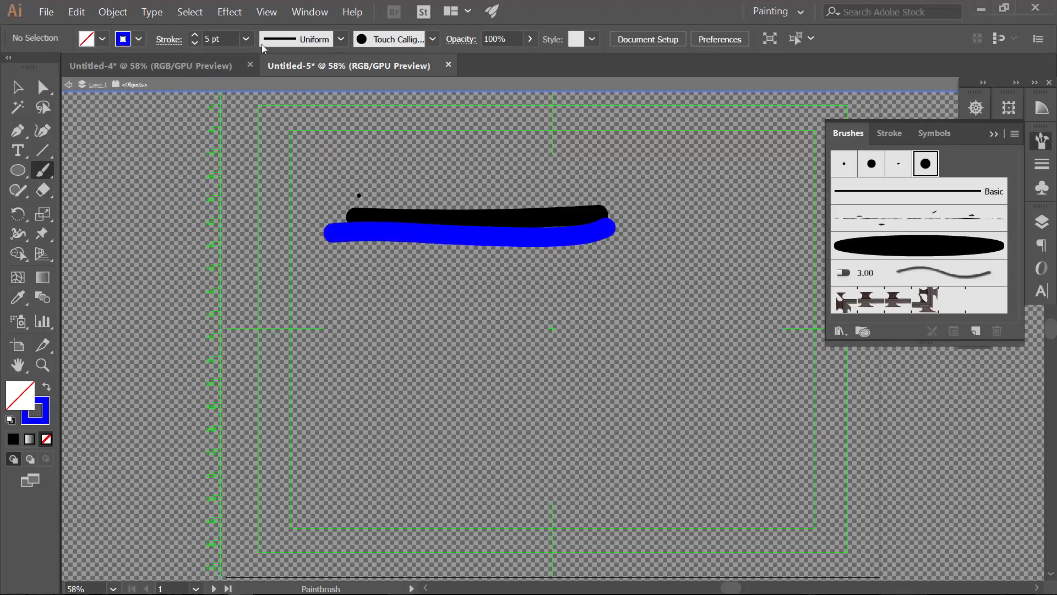
Paint a magenta stroke, then a tan stroke, stacked below the blue one
left_click(139, 39)
left_click(164, 70)
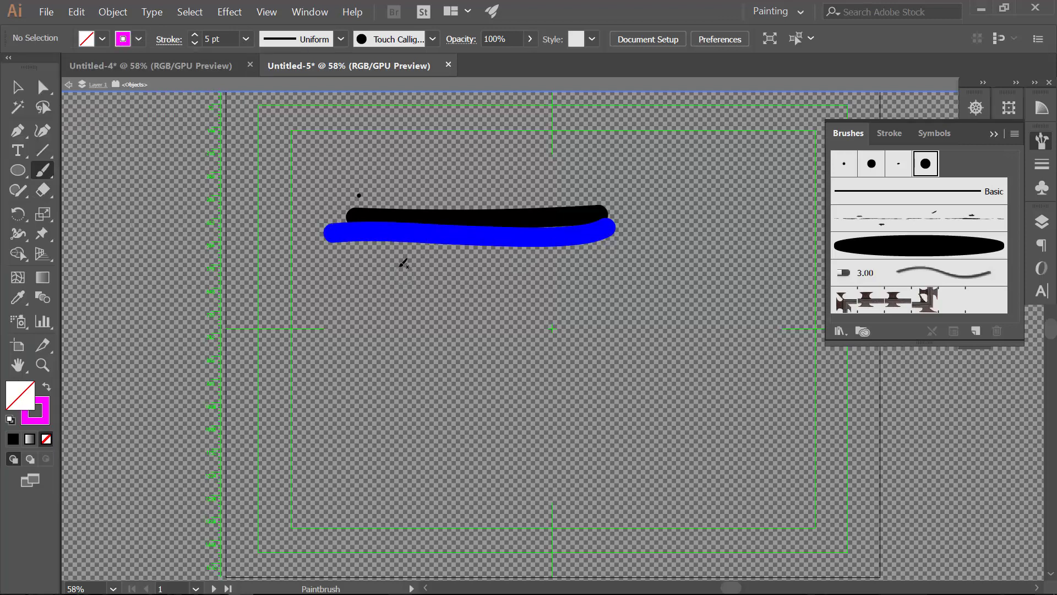
left_click_drag(310, 246, 631, 244)
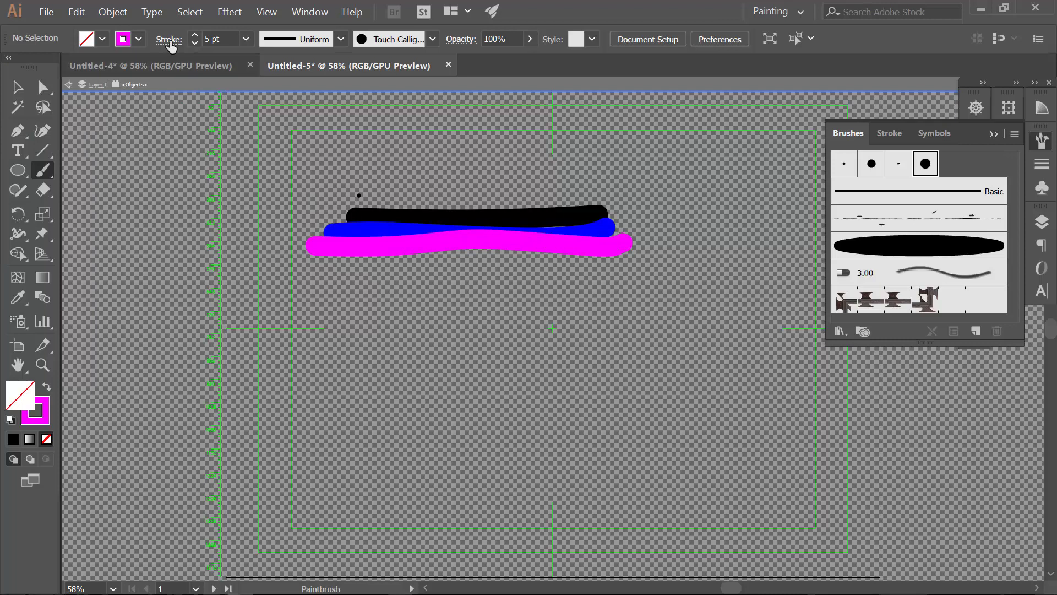
left_click(139, 39)
left_click(113, 119)
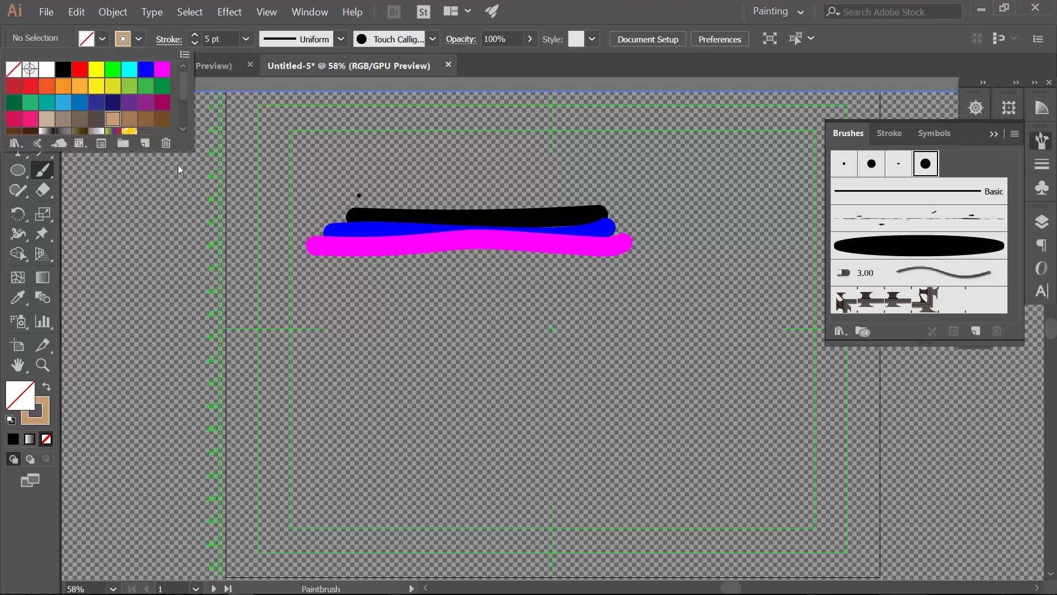
left_click(299, 249)
left_click_drag(655, 258, 295, 259)
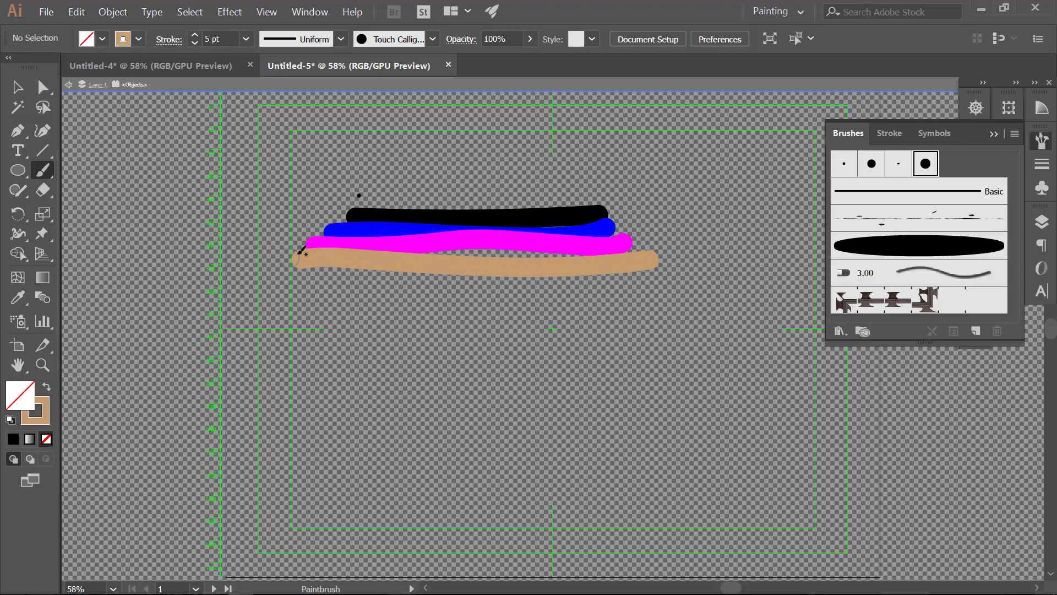
Switch the stroke colour to purple and paint a stroke over the magenta and tan
left_click(138, 39)
left_click(148, 105)
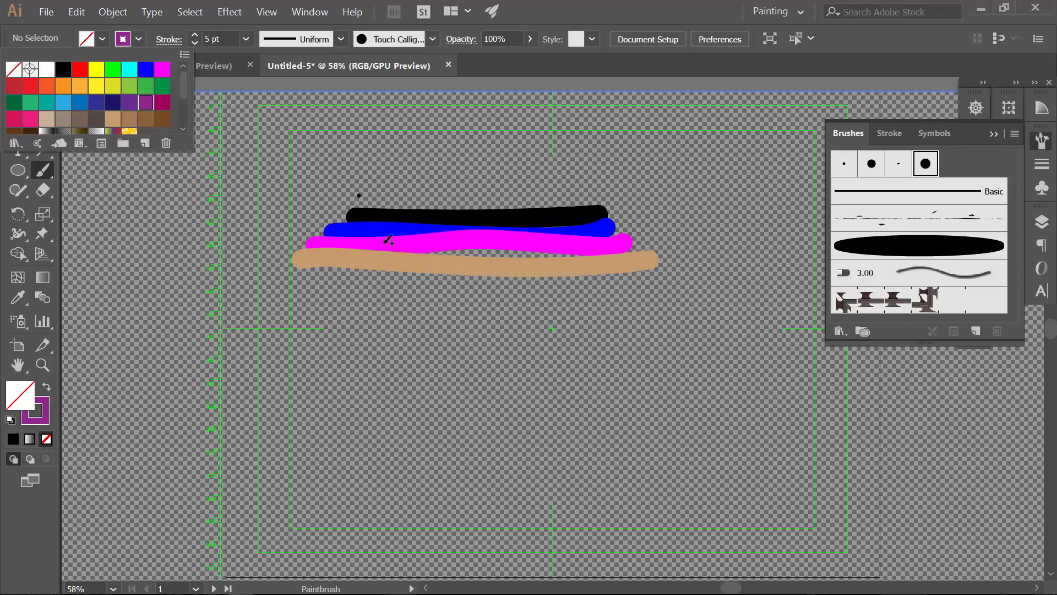
left_click(495, 249)
left_click_drag(538, 249, 402, 250)
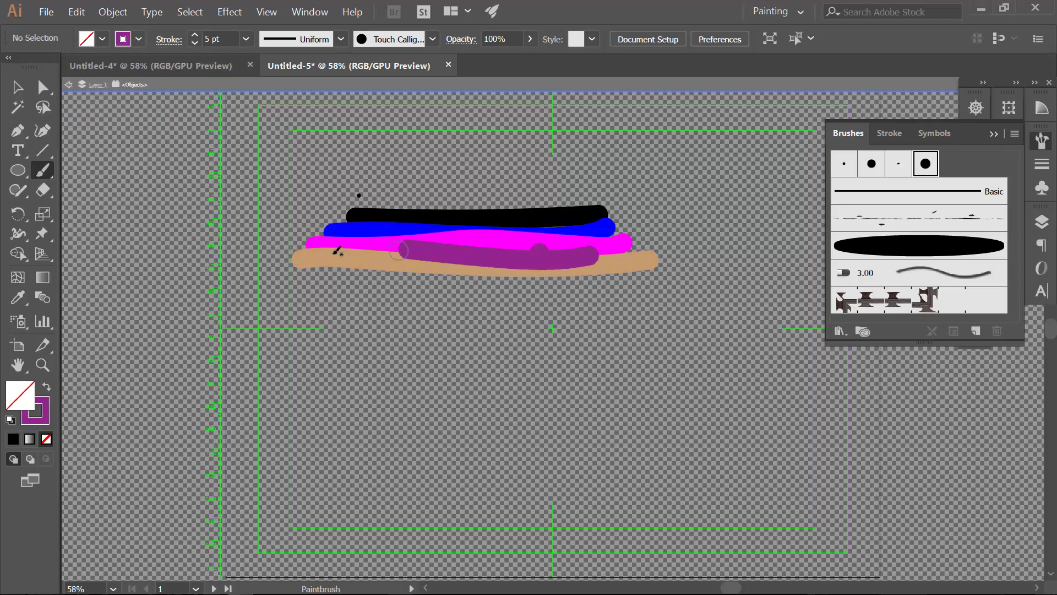
Exit isolation mode and delete the stray black dot above the strokes
left_click(16, 87)
double_click(420, 334)
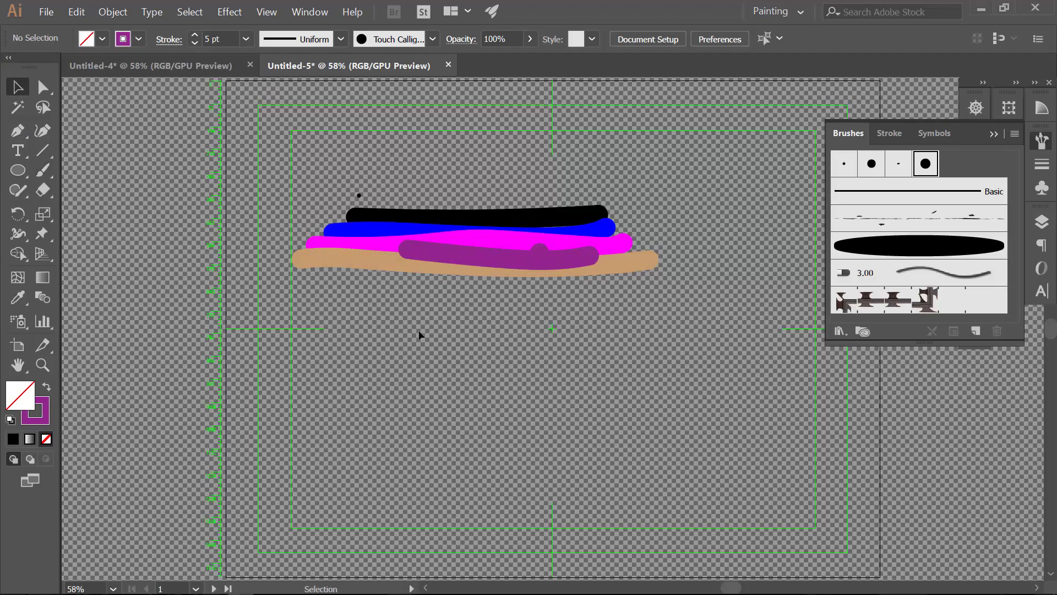
left_click(359, 197)
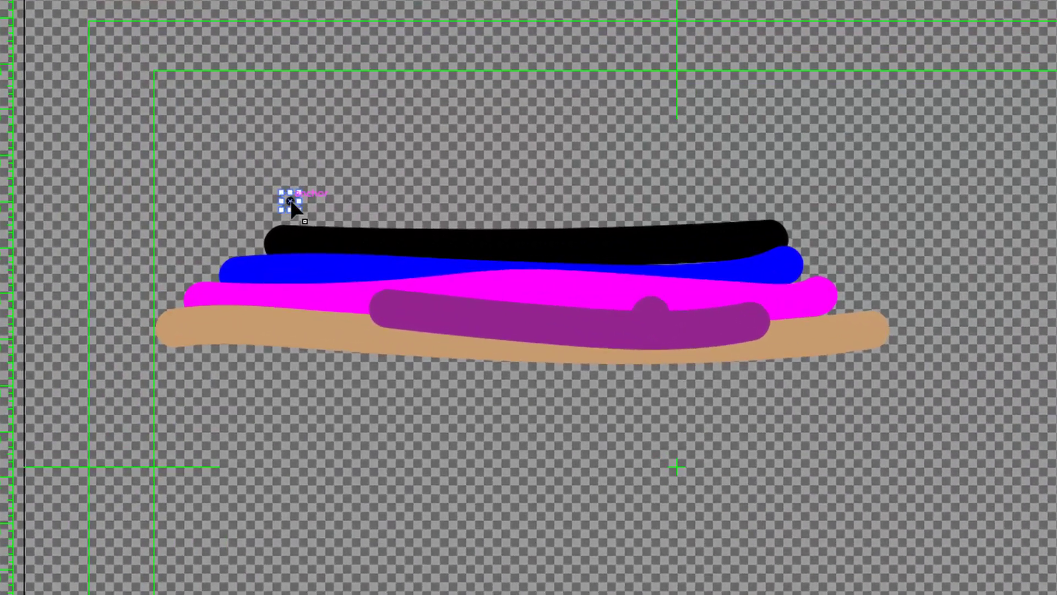
key("Delete")
Select all five coloured strokes and save them as a new art brush
key("ctrl+a")
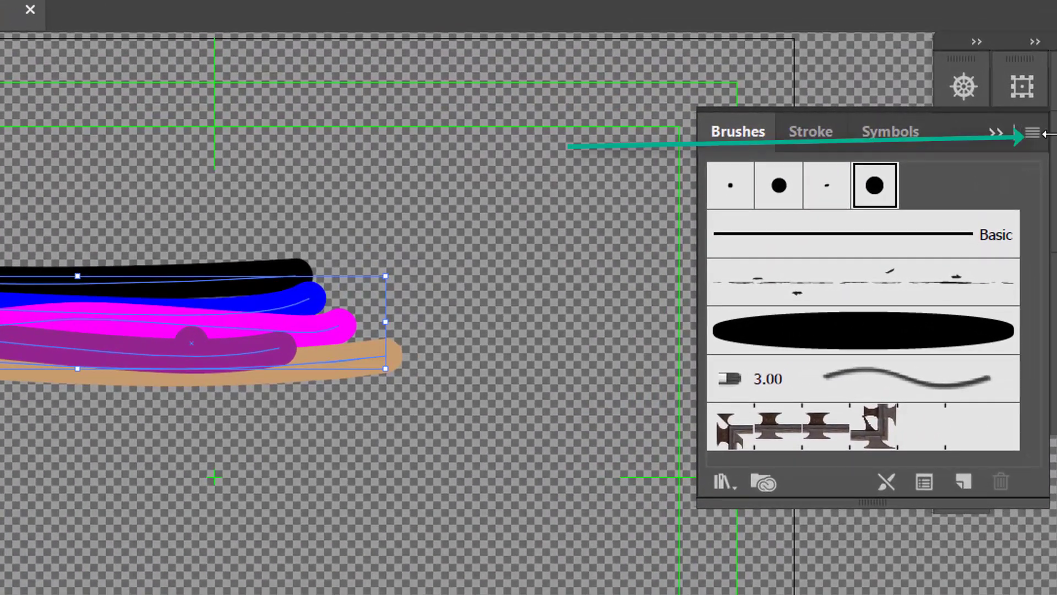
left_click(996, 133)
left_click(964, 186)
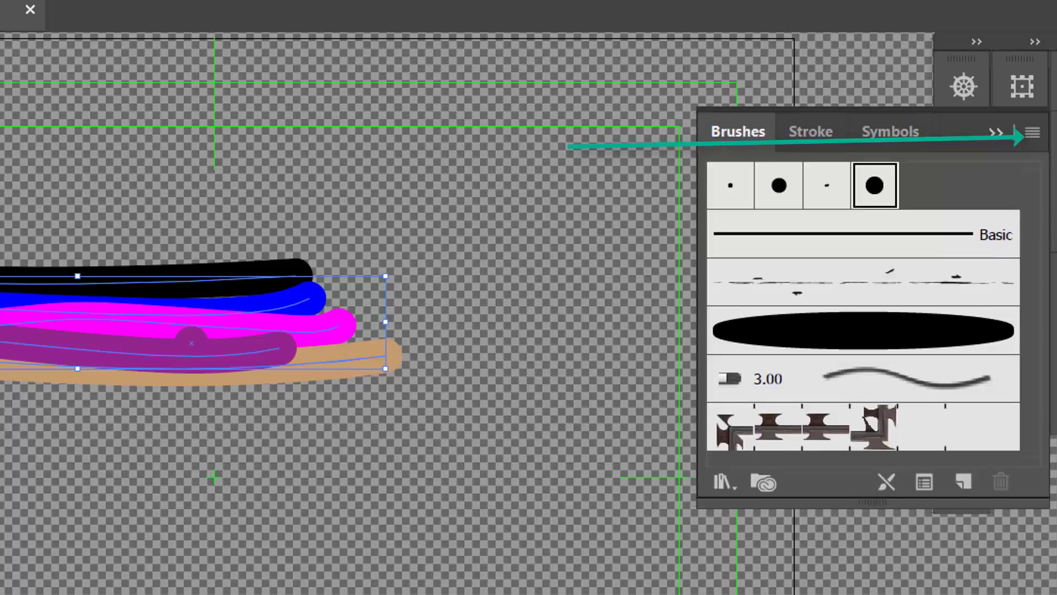
left_click(1032, 134)
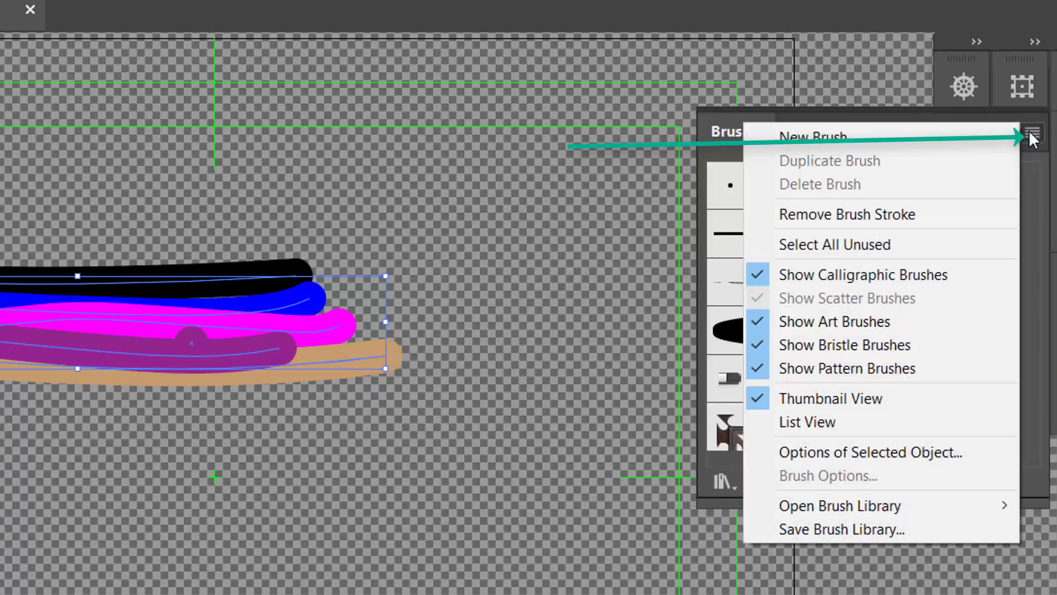
left_click(911, 143)
left_click(288, 356)
left_click(346, 494)
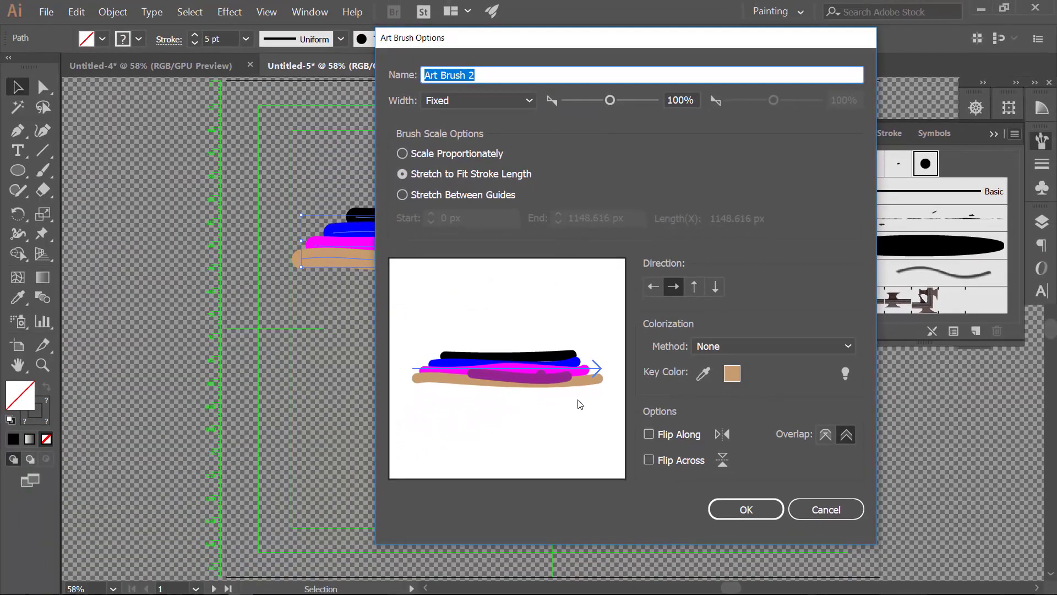
left_click(749, 507)
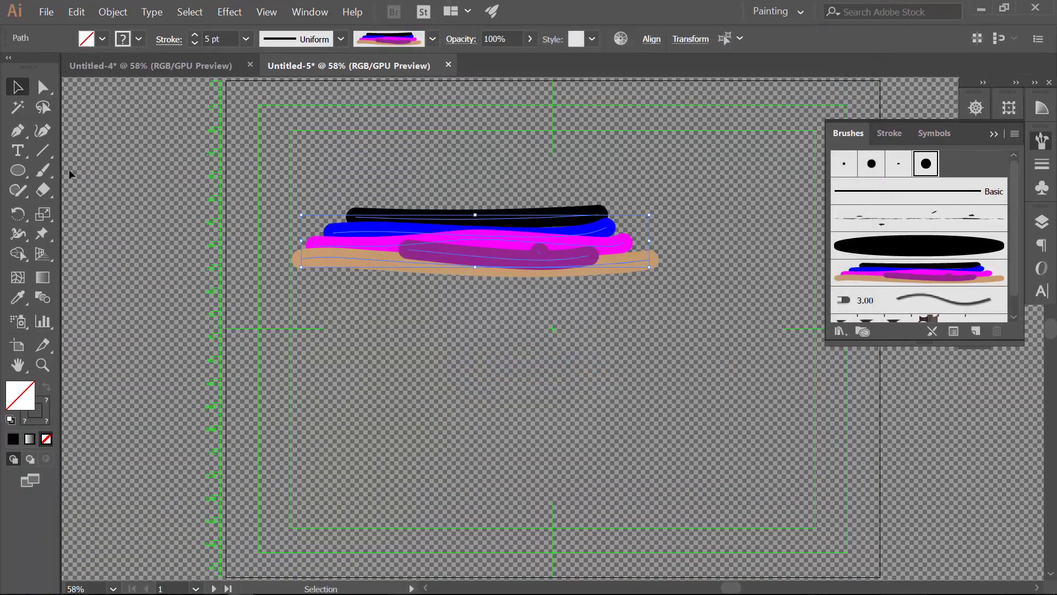
left_click(43, 170)
Paint a short black test line, then make Art Brush 2 the current brush
left_click_drag(302, 350, 361, 348)
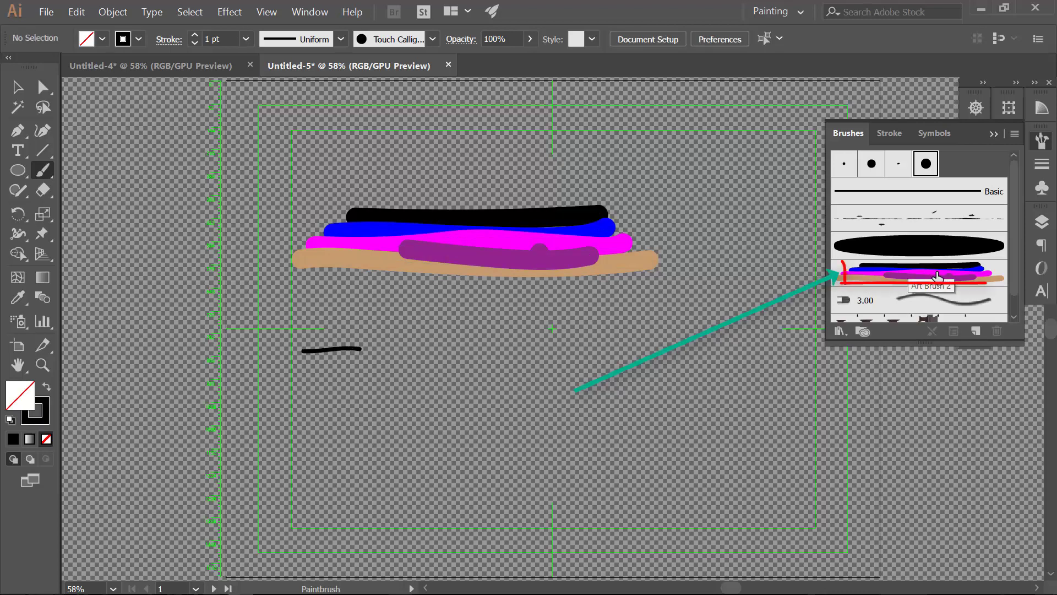
left_click(1042, 141)
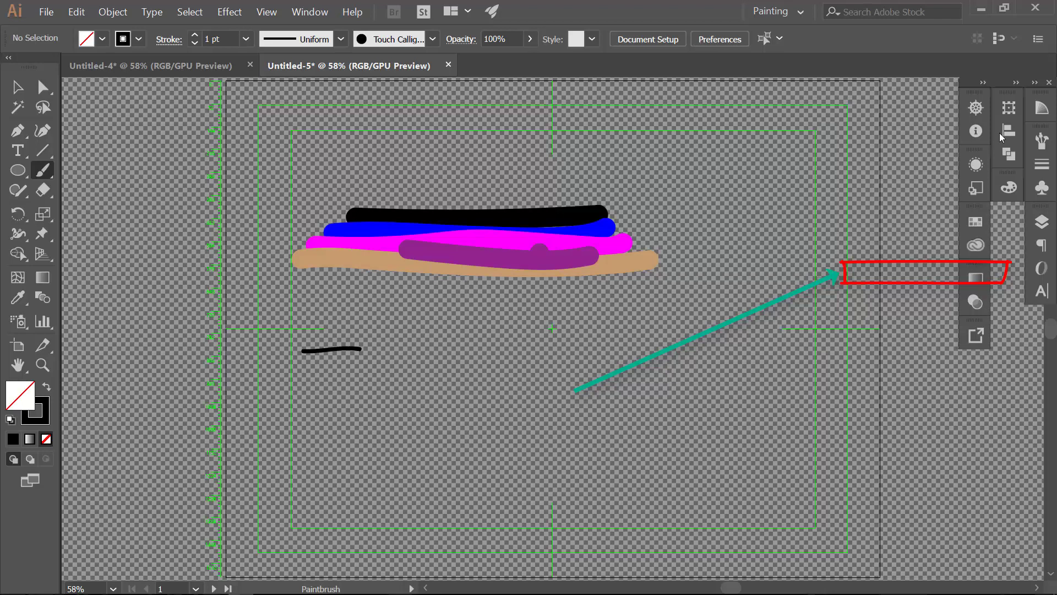
left_click(1046, 142)
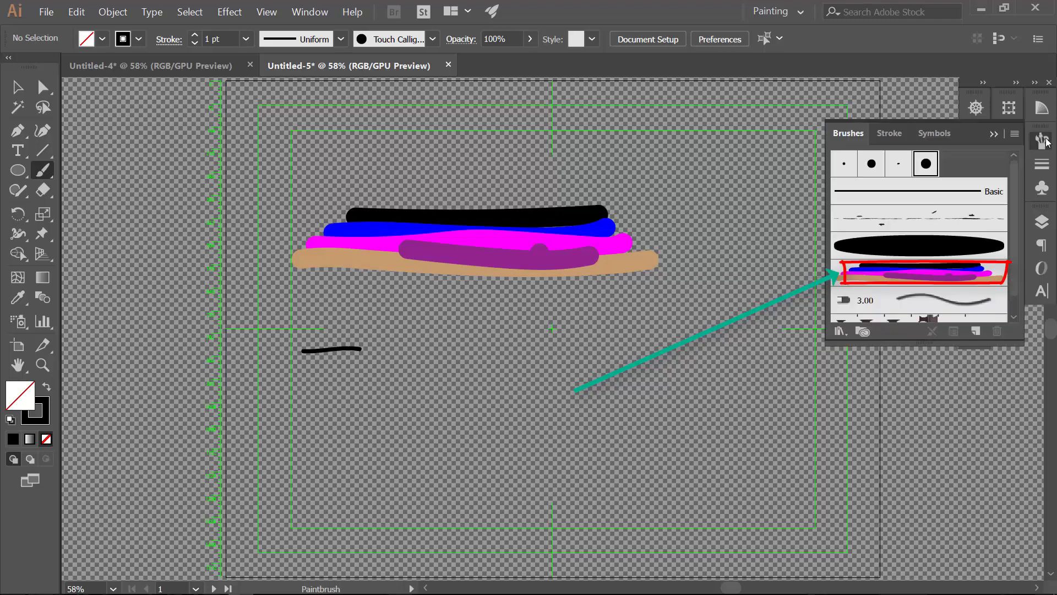
double_click(947, 276)
left_click(744, 508)
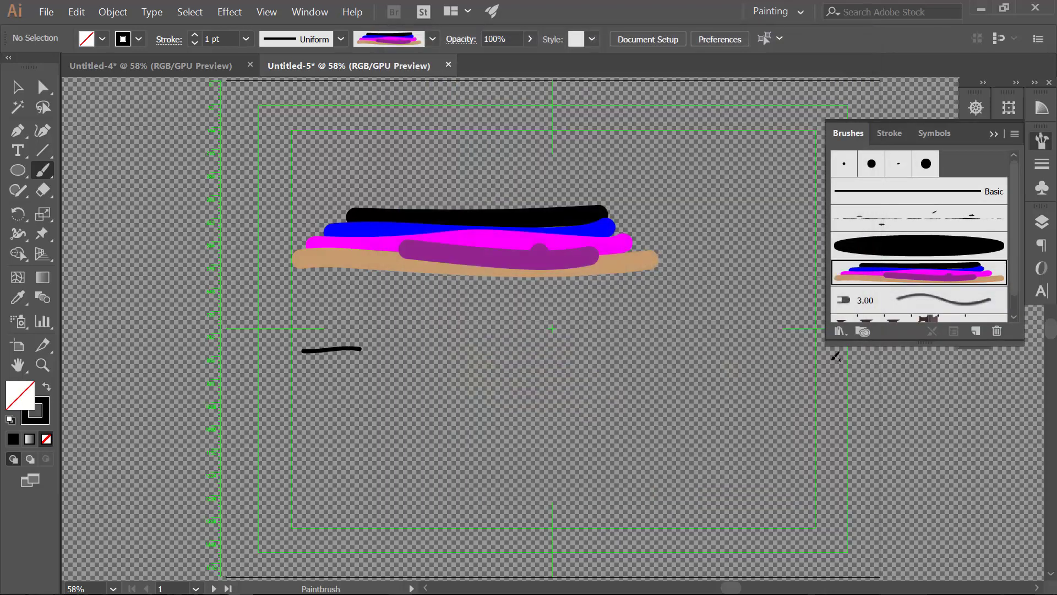
Paint three sweeping multicolour strokes: lower middle, across the top-right, and down the left
left_click_drag(353, 399, 602, 359)
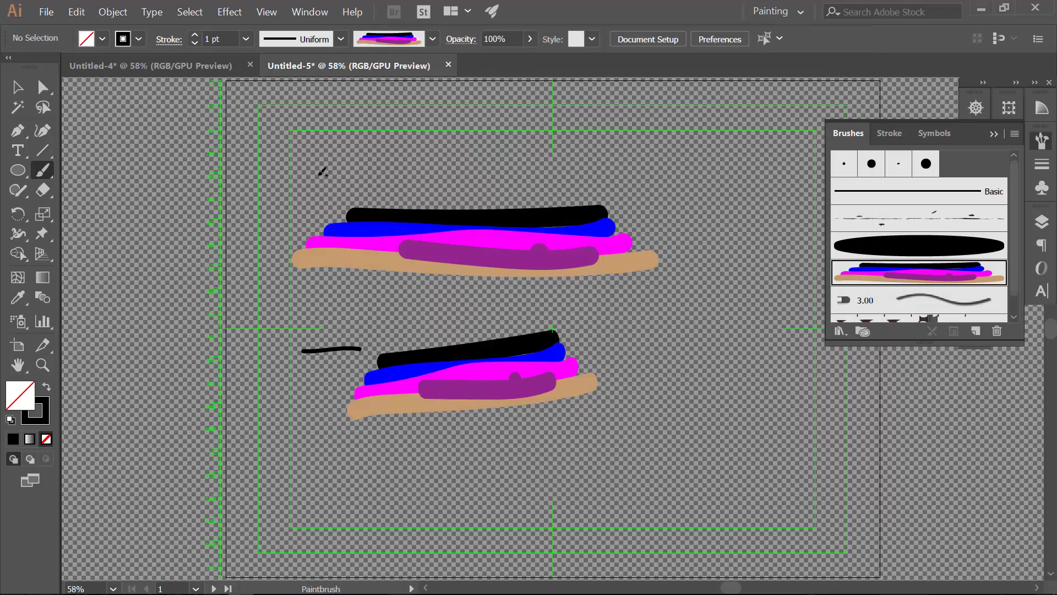
left_click_drag(314, 127, 668, 404)
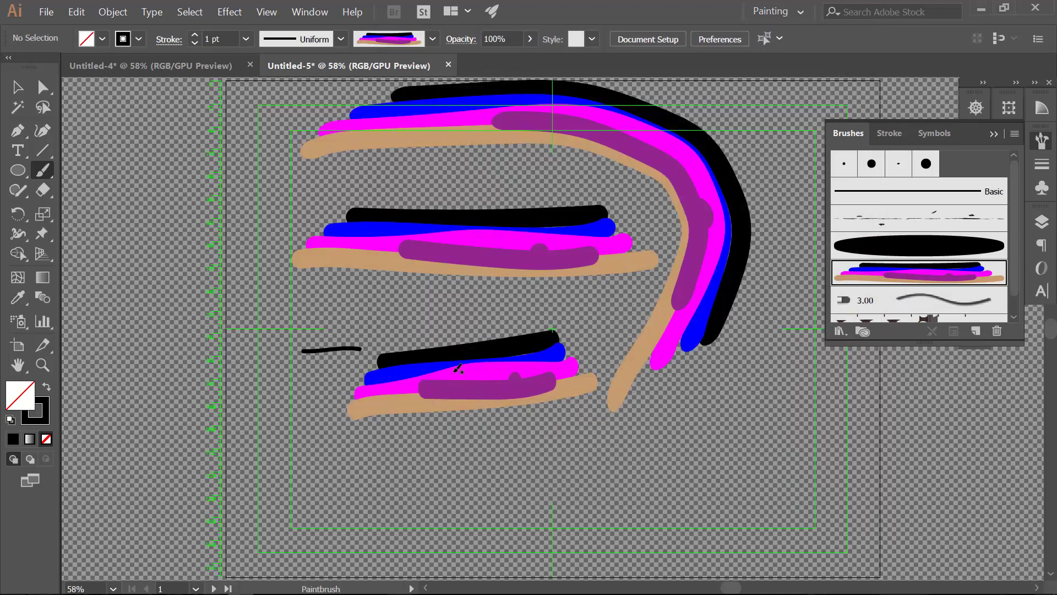
left_click_drag(182, 237, 526, 489)
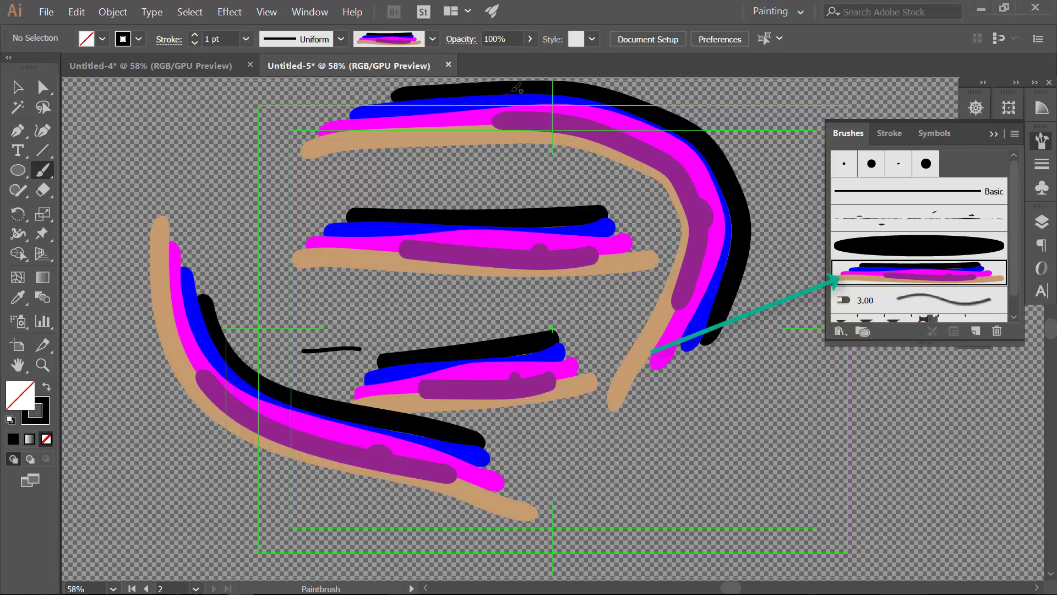
Reduce Art Brush 2's width to 43%, choosing Leave Strokes for existing artwork
double_click(954, 281)
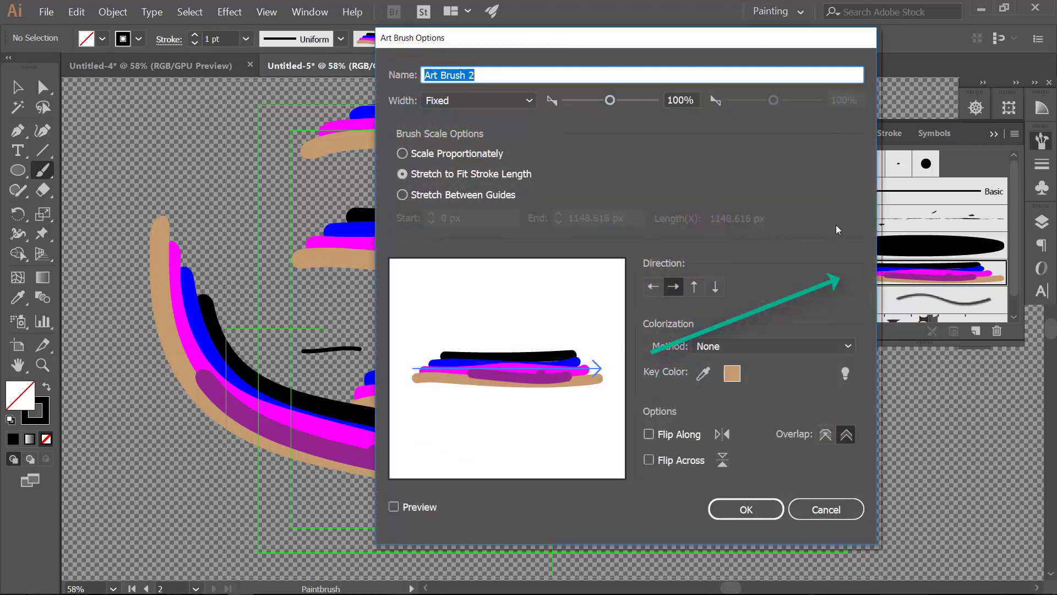
left_click_drag(611, 100, 588, 116)
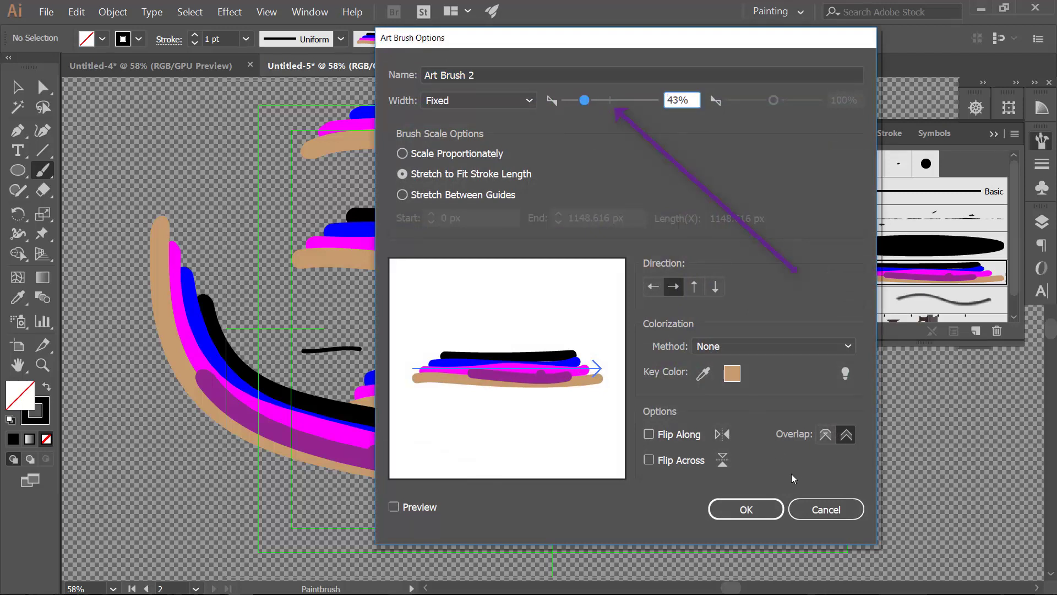
left_click(753, 510)
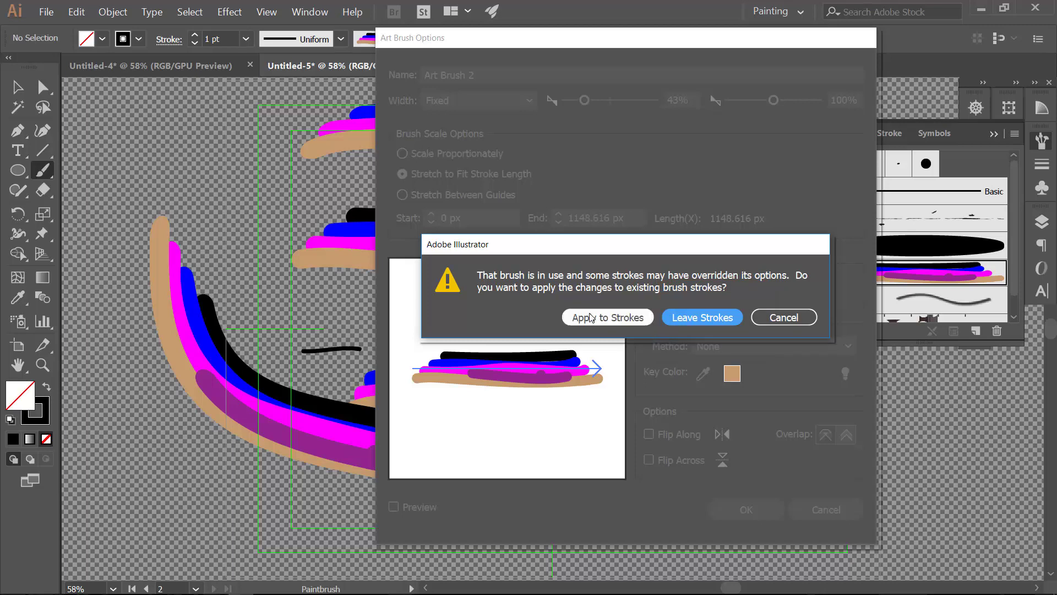
left_click(693, 317)
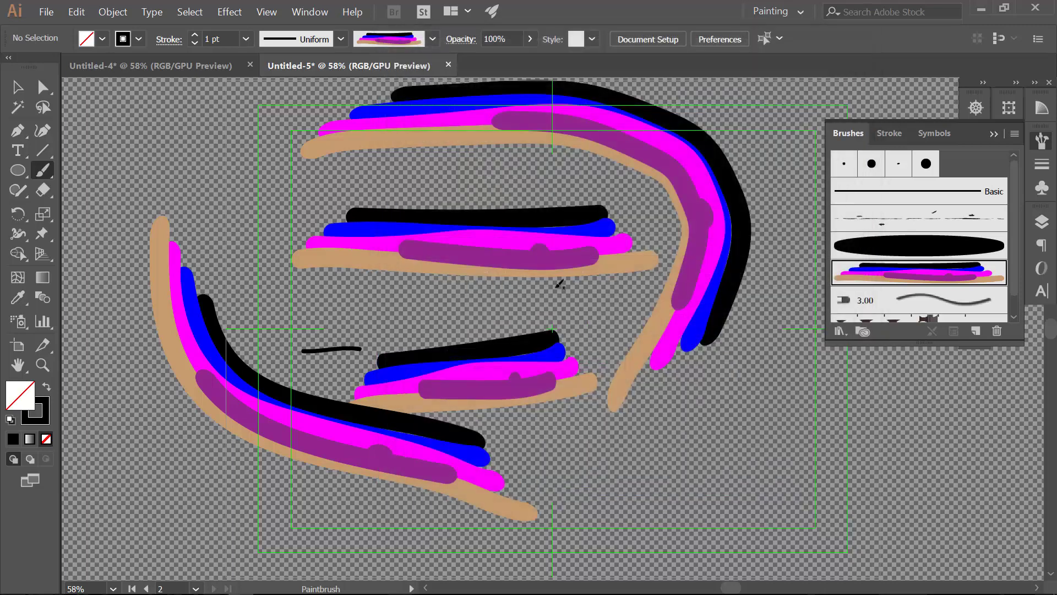
Paint three thin strokes with the narrowed brush, then go to the empty second artboard
left_click_drag(145, 136, 297, 232)
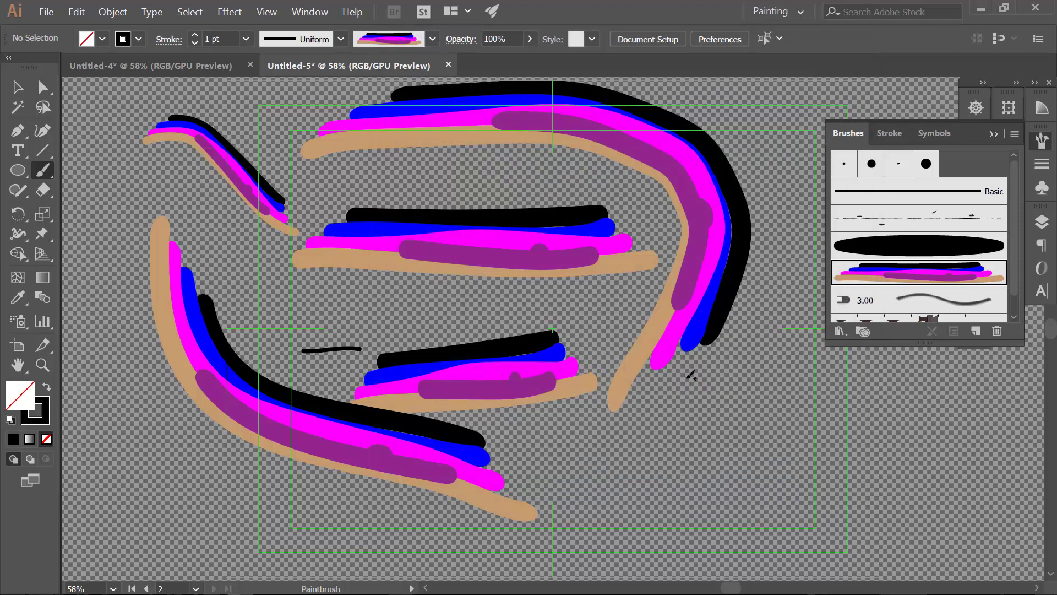
left_click_drag(813, 424, 513, 467)
left_click_drag(372, 311, 605, 472)
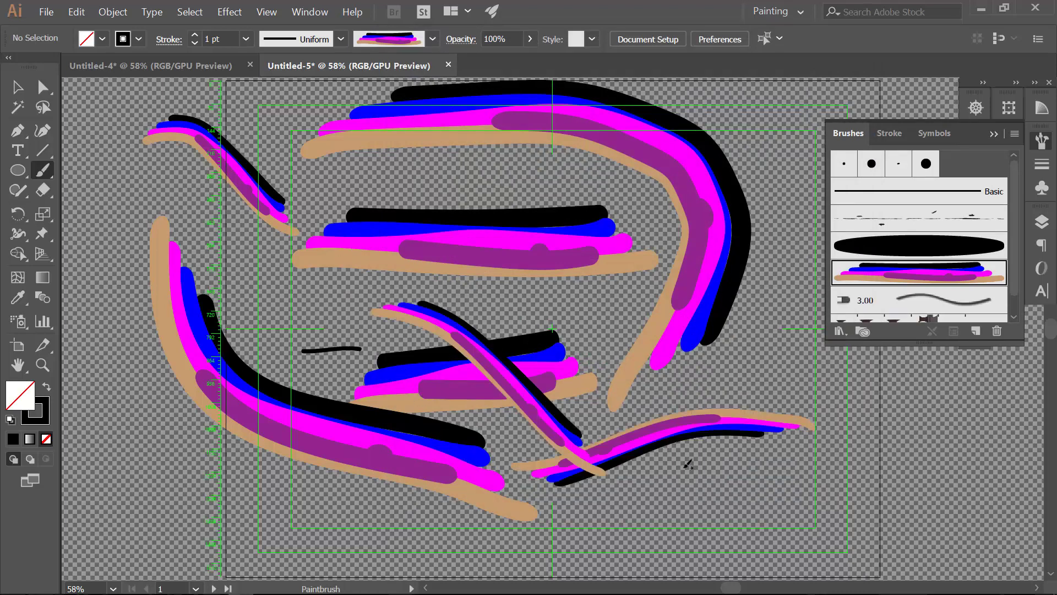
left_click(25, 92)
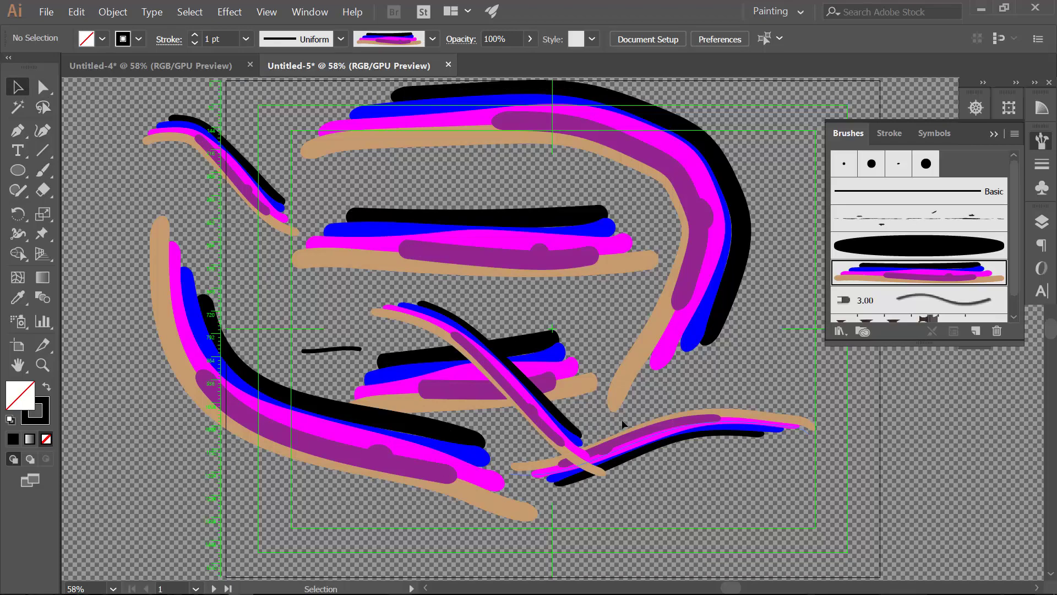
key("Page_Down")
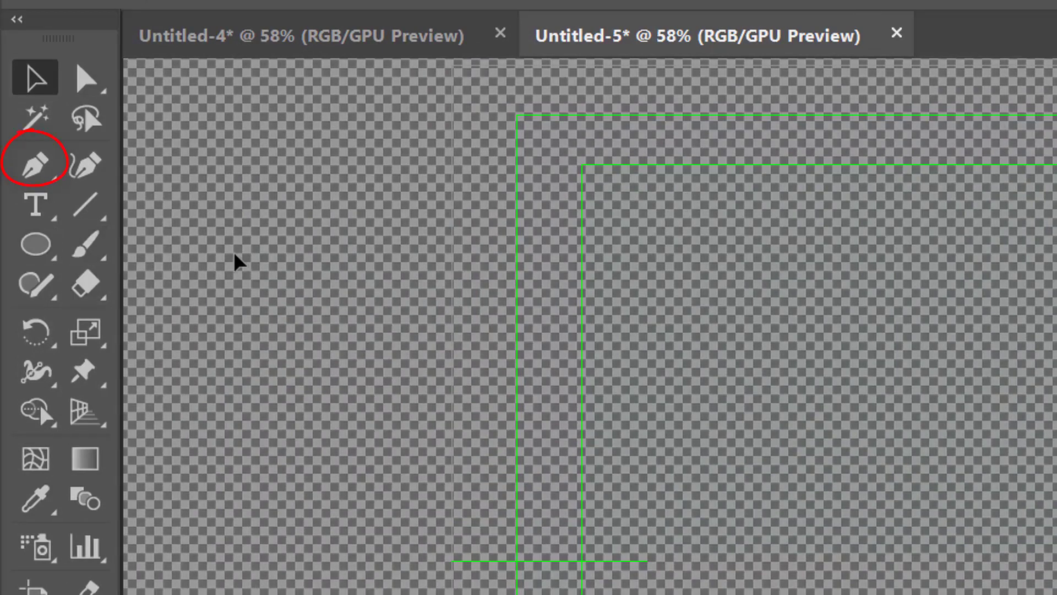
Draw a jagged, pointed leaf-shaped outline point by point with the Pen tool
left_click(41, 168)
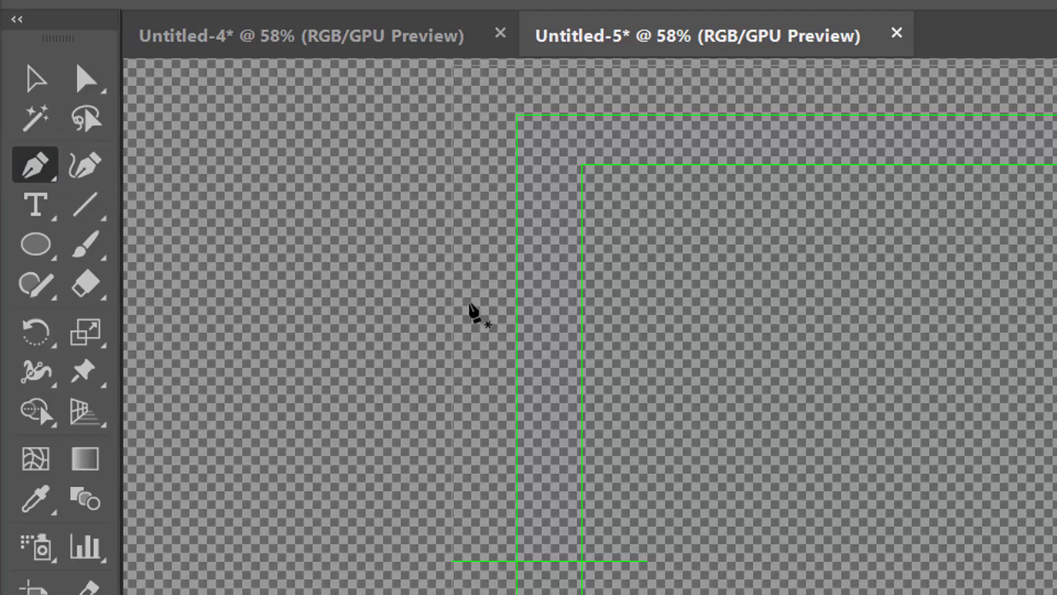
left_click(742, 330)
left_click(451, 454)
left_click(257, 373)
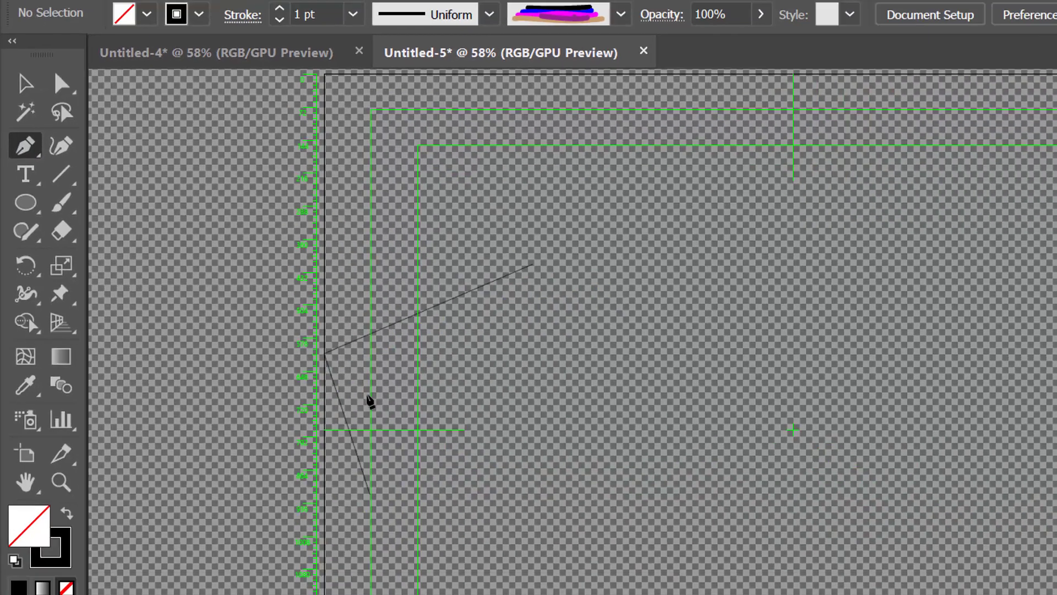
left_click(260, 281)
left_click(334, 291)
left_click(396, 266)
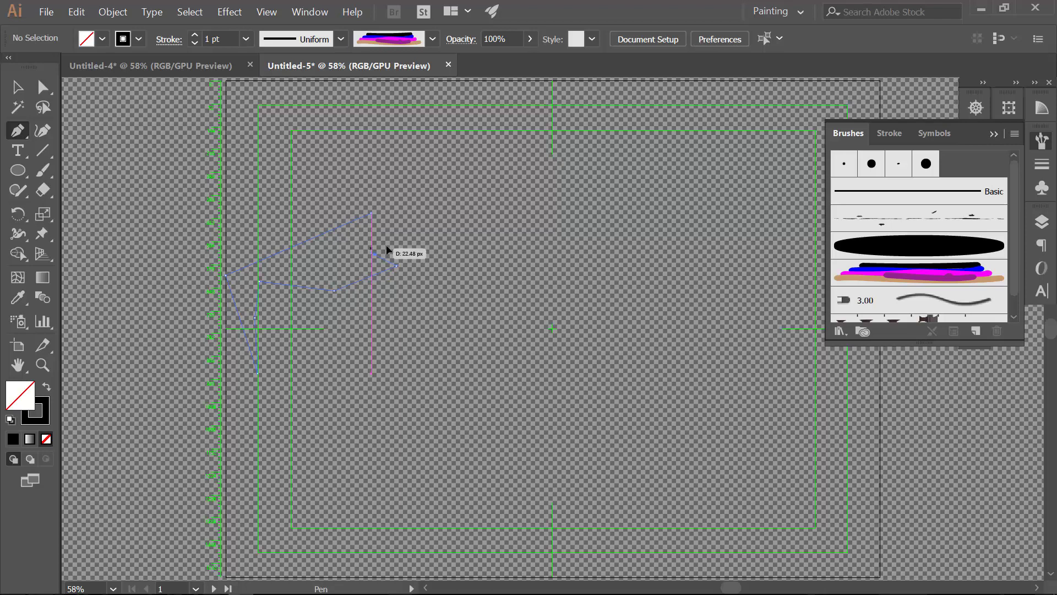
left_click(374, 252)
left_click(428, 239)
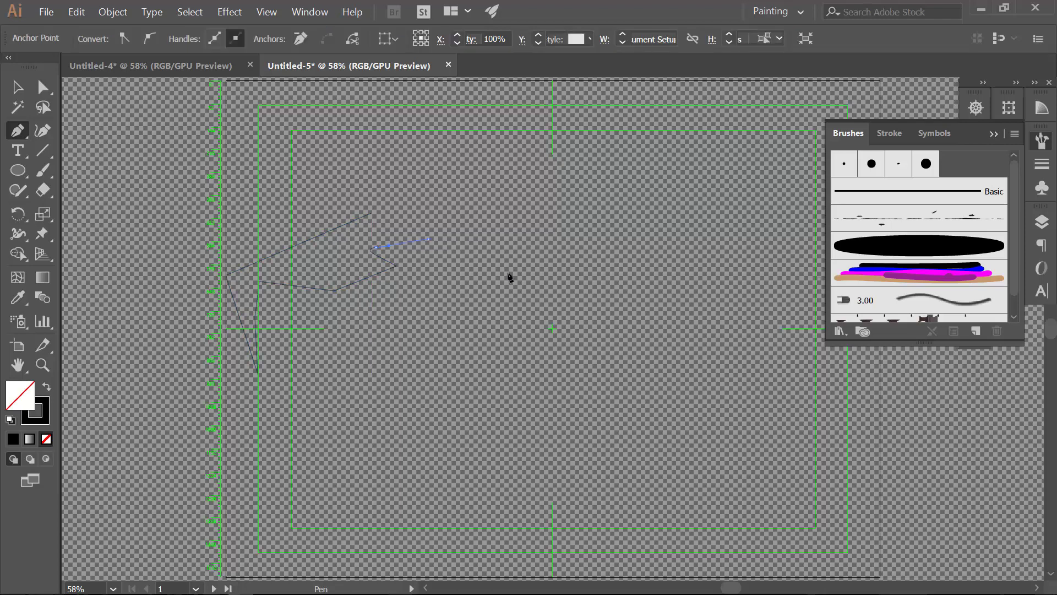
left_click(530, 306)
left_click(575, 380)
left_click(629, 391)
left_click(654, 328)
left_click(571, 266)
left_click(595, 182)
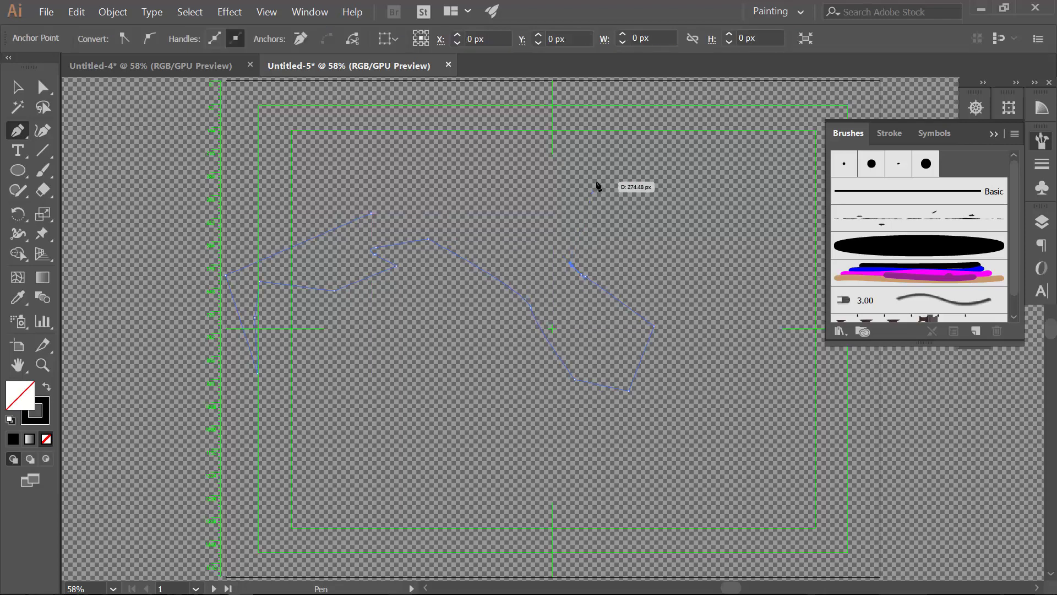
left_click(545, 194)
left_click(569, 275)
left_click(477, 228)
left_click(417, 211, "ctrl")
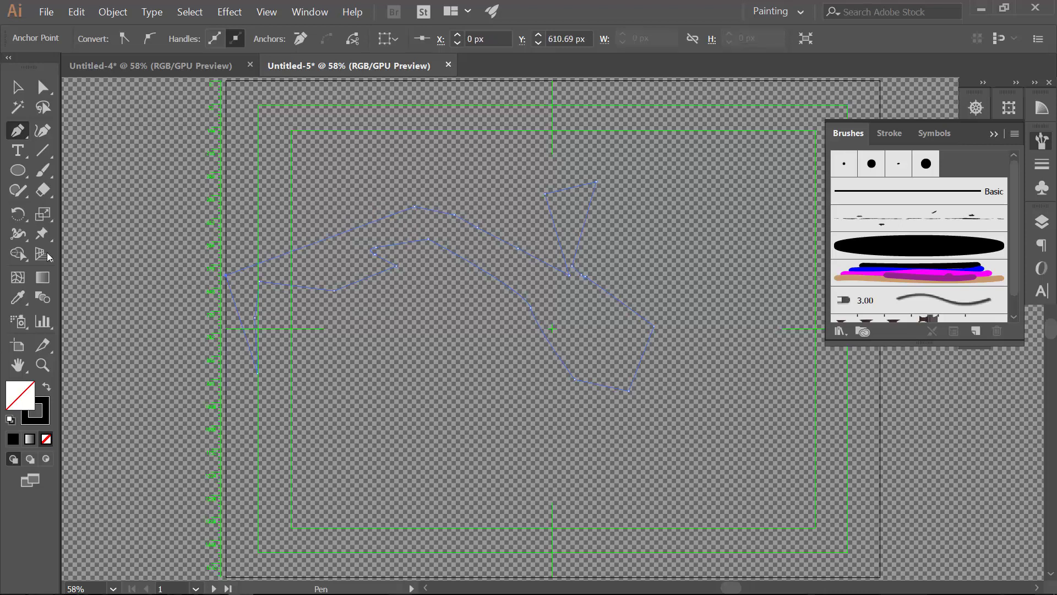
Fill the shape with solid black and nudge it slightly up and right
double_click(26, 399)
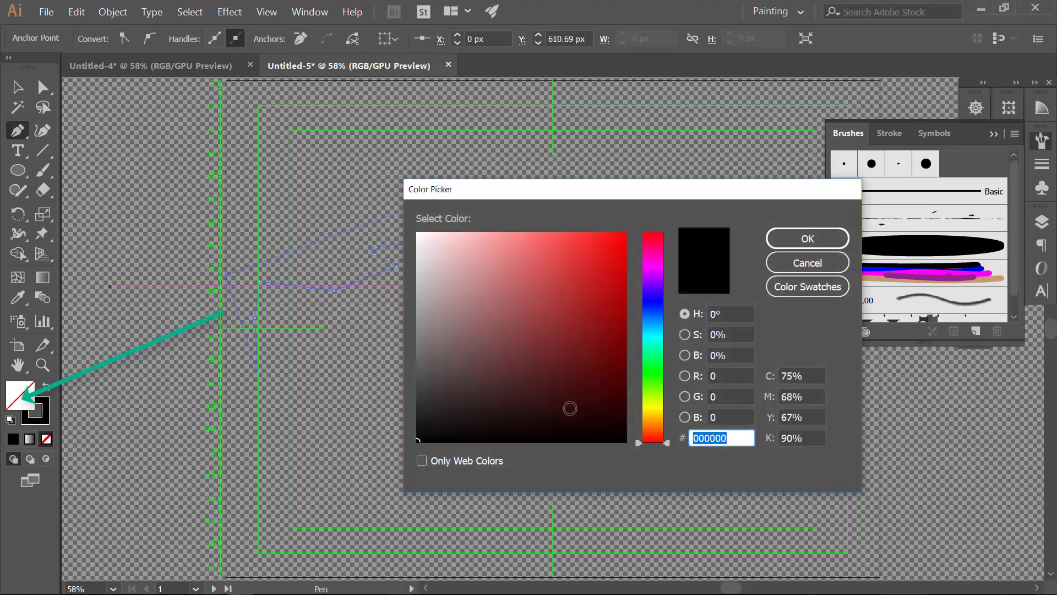
left_click(542, 430)
left_click(807, 239)
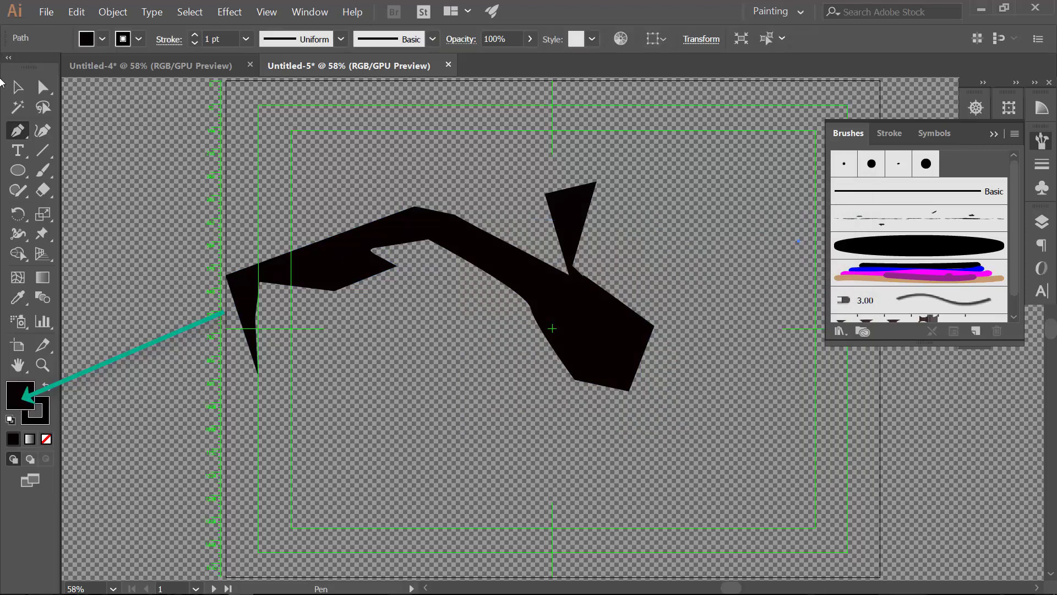
left_click(15, 85)
left_click_drag(596, 325, 627, 314)
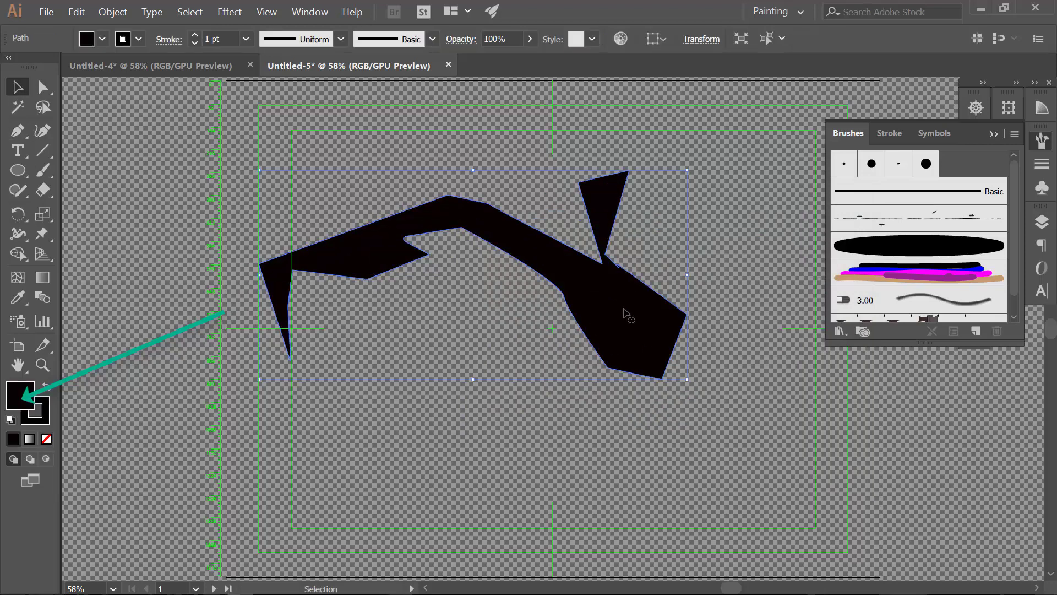
Save the black jagged shape as Art Brush 3 with its width set to 45%
left_click(1015, 133)
left_click(944, 141)
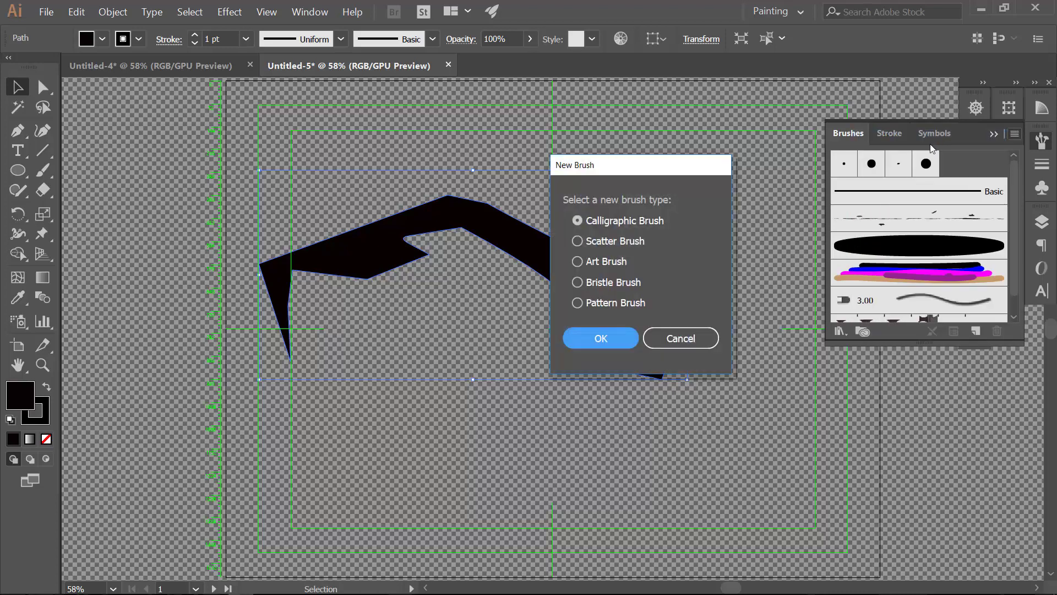
left_click(590, 262)
left_click(633, 340)
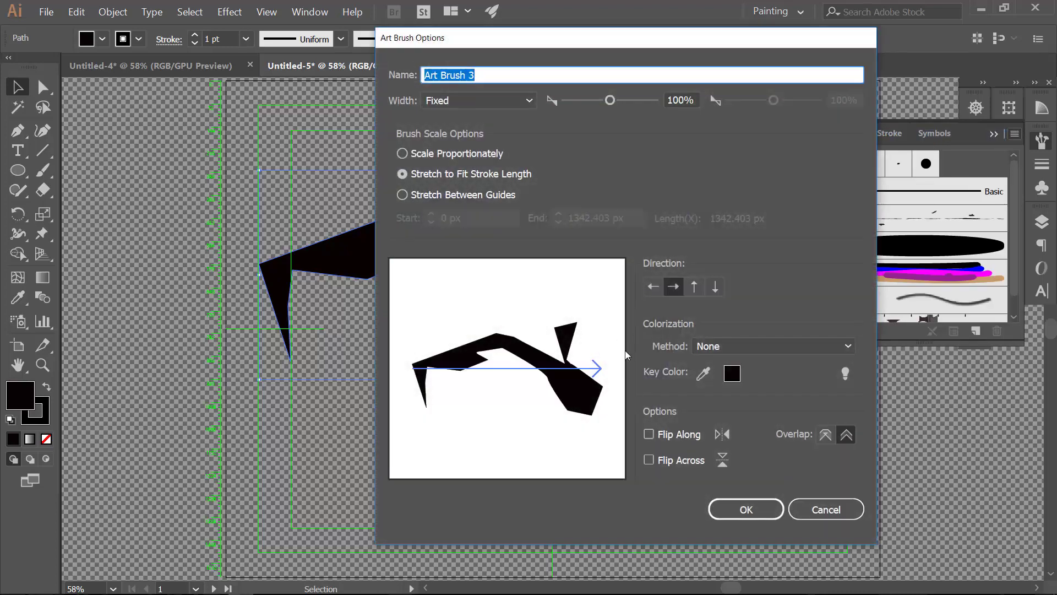
left_click_drag(606, 100, 585, 100)
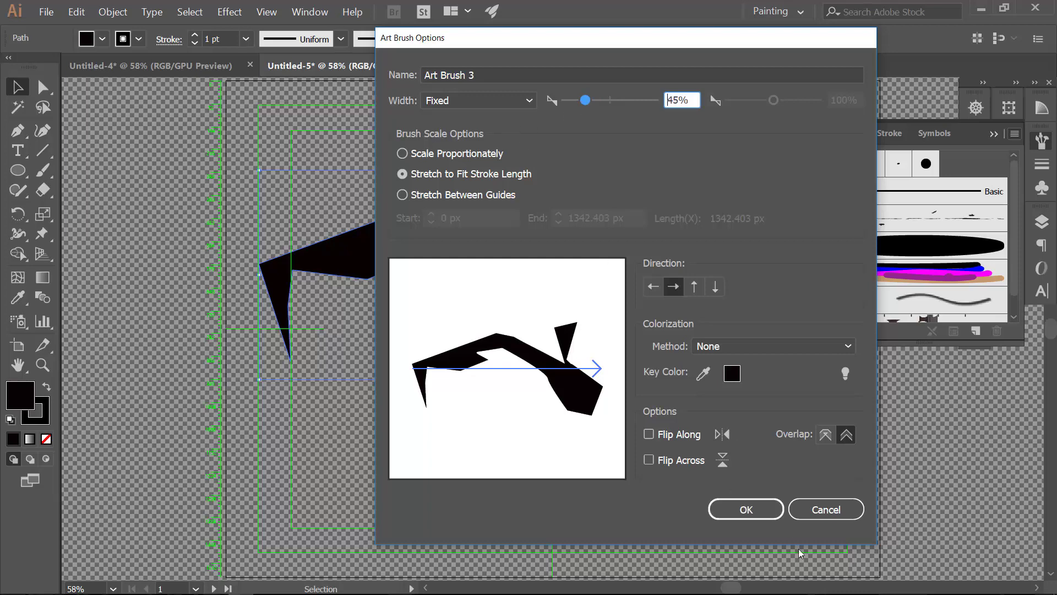
left_click(747, 510)
left_click(43, 171)
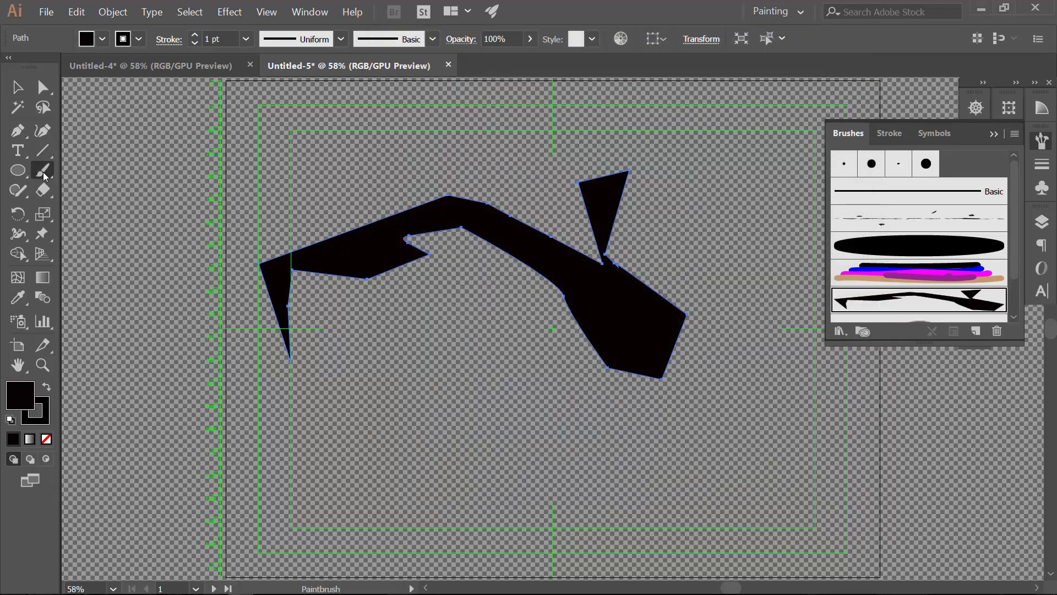
Paint three test strokes with the jagged art brush, then undo and delete everything
left_click_drag(290, 116, 289, 207)
left_click_drag(392, 159, 542, 199)
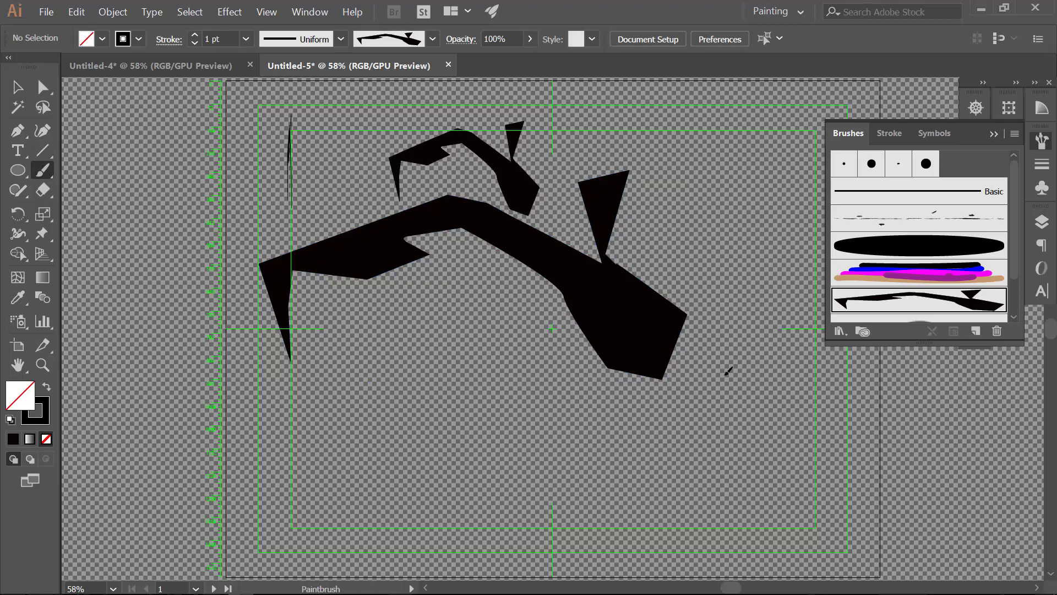
left_click_drag(572, 248, 368, 379)
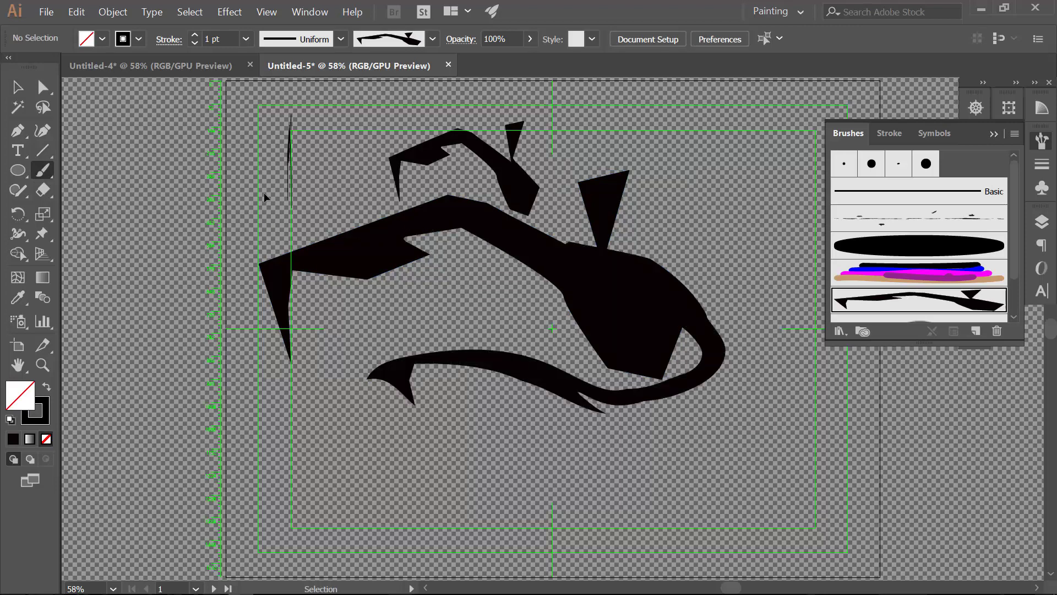
key("ctrl+z")
left_click(18, 87)
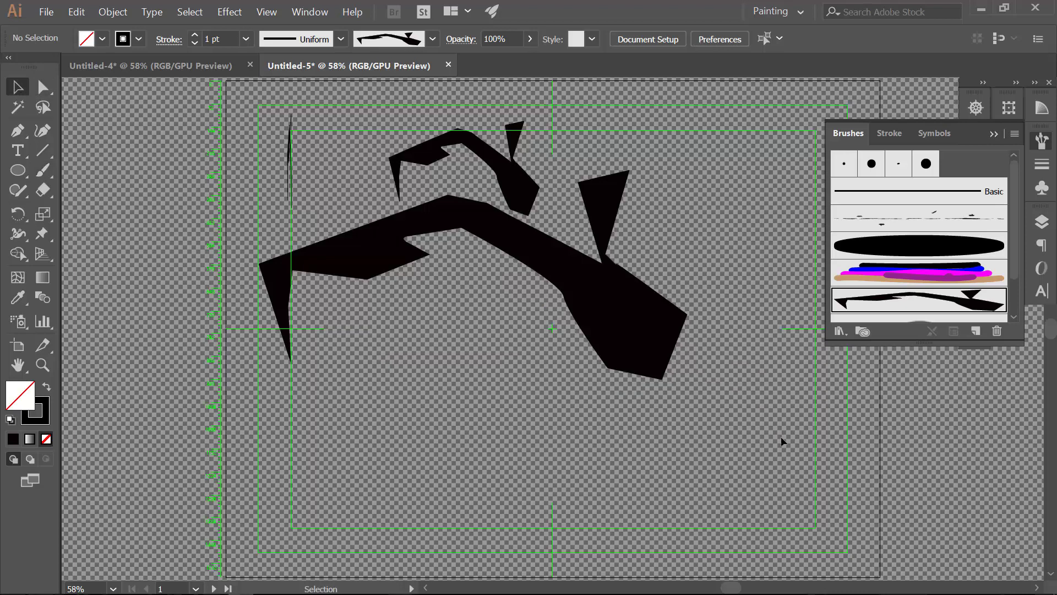
key("ctrl+a")
key("Delete")
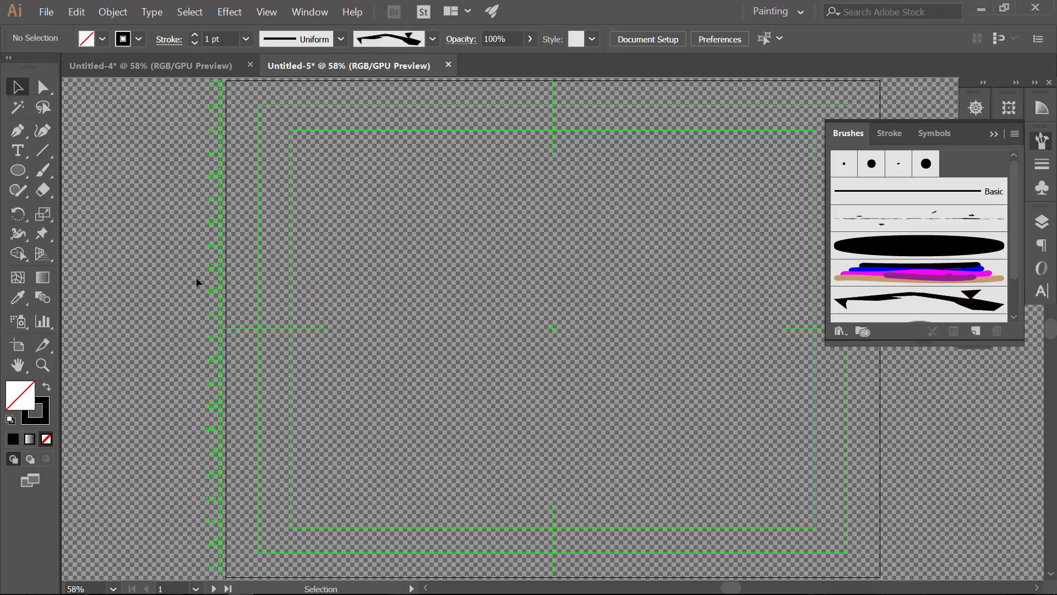
Paint four more curved test strokes, then marquee-select and delete them all
left_click(44, 171)
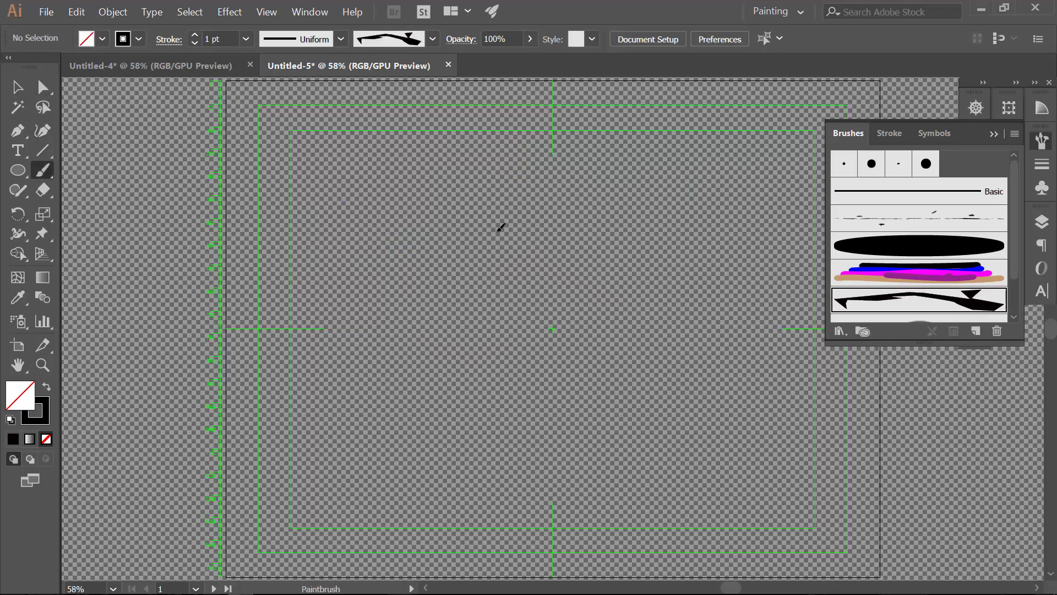
left_click_drag(344, 194, 713, 237)
left_click_drag(291, 390, 526, 479)
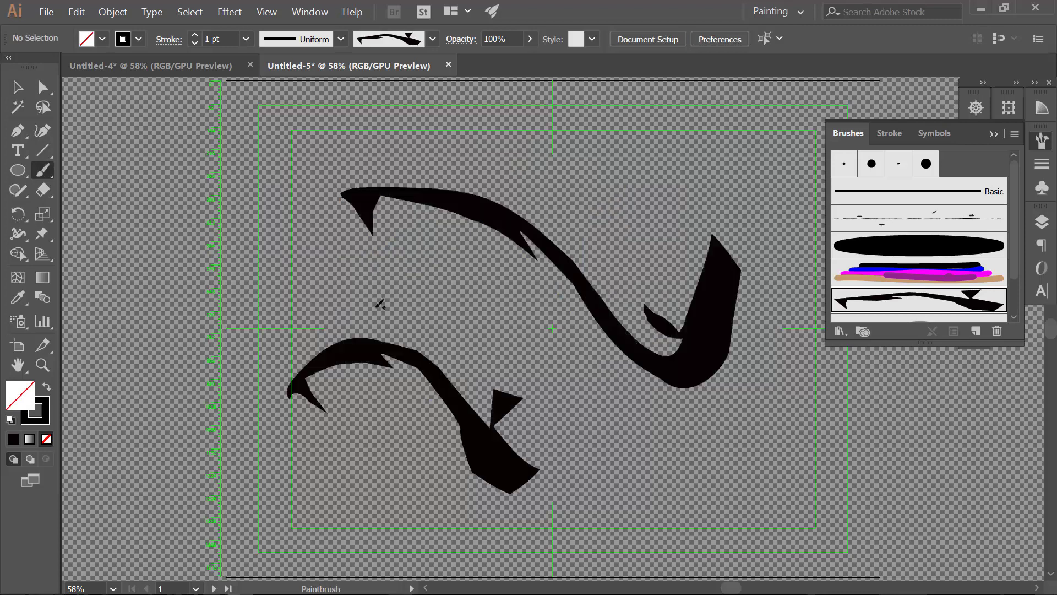
left_click_drag(221, 247, 380, 142)
left_click_drag(653, 194, 438, 308)
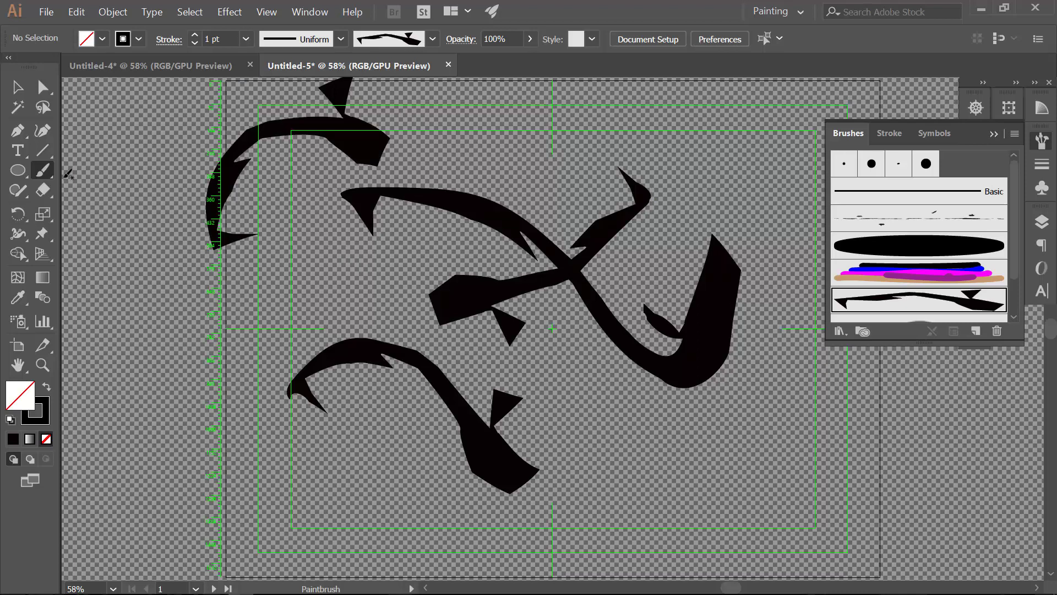
left_click(22, 94)
left_click_drag(731, 516, 103, 118)
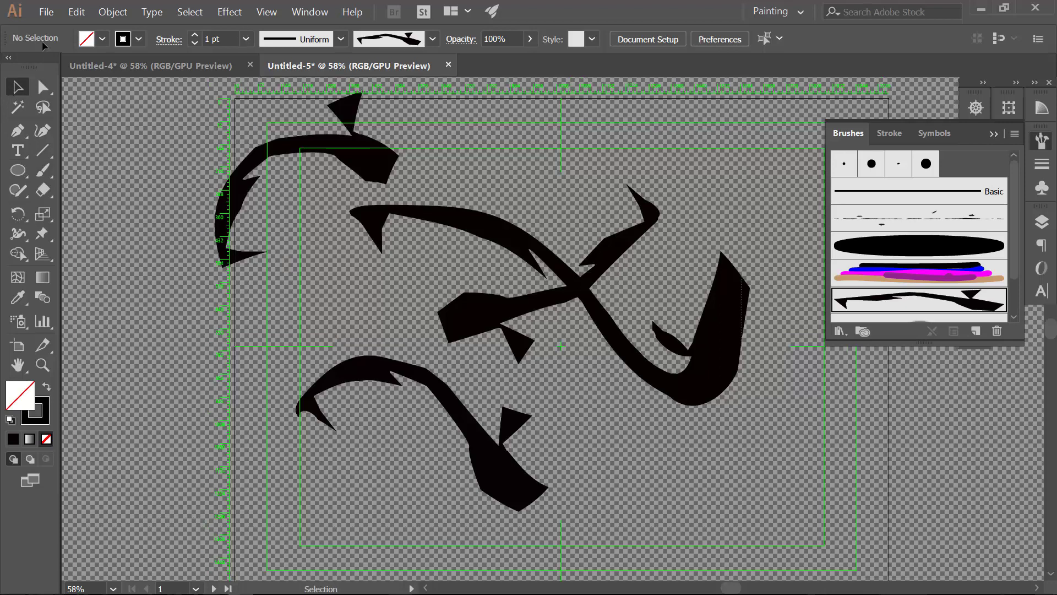
key("Delete")
scroll(65, 203, "down", 2)
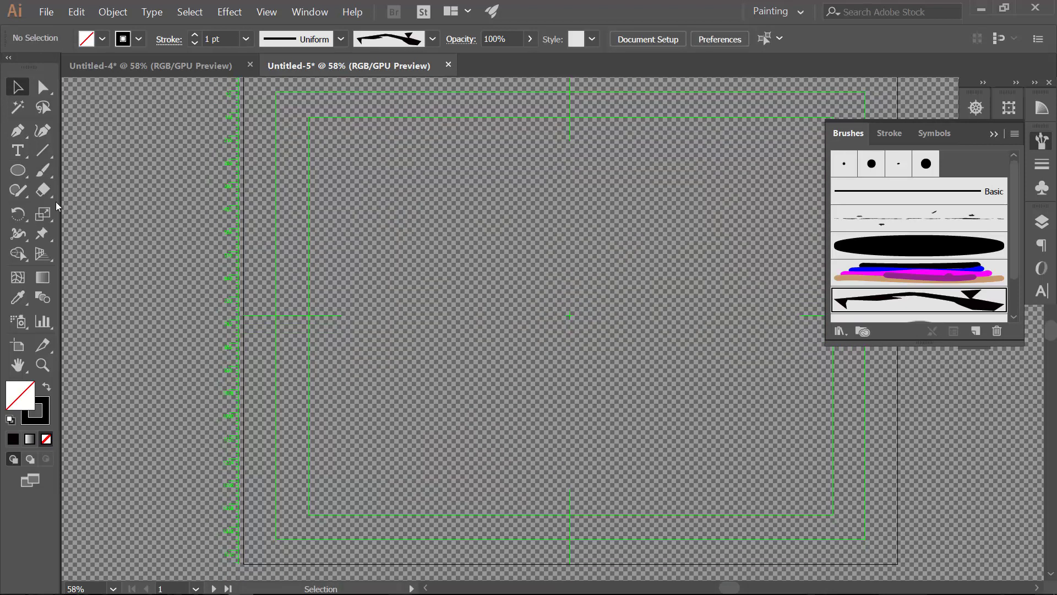
Start a jagged Pen outline, discard it, and zoom the view to 100%
left_click(19, 131)
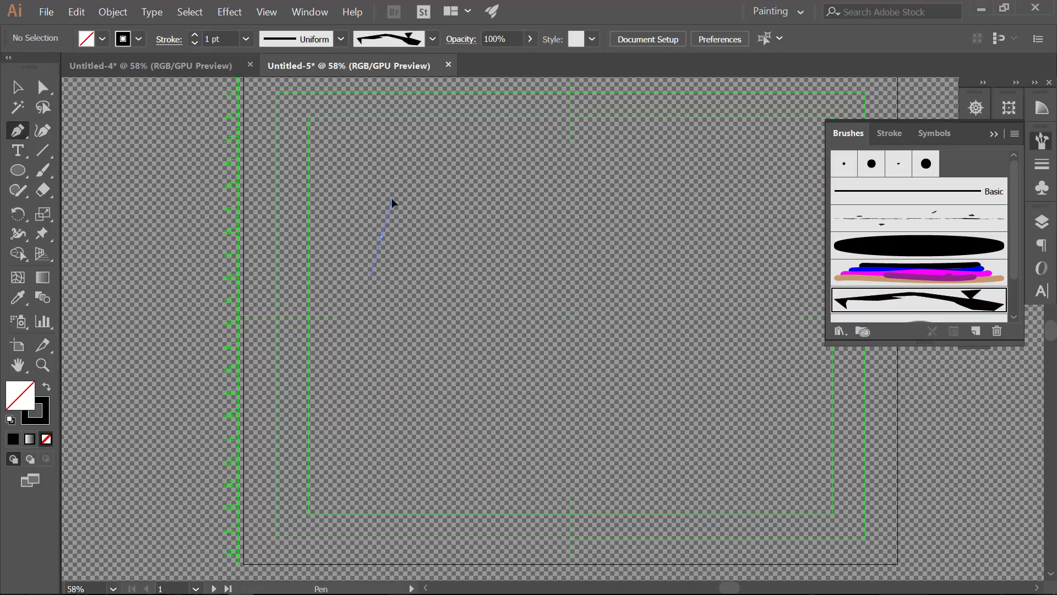
left_click(417, 243)
left_click(474, 181)
left_click(481, 232)
left_click(632, 205)
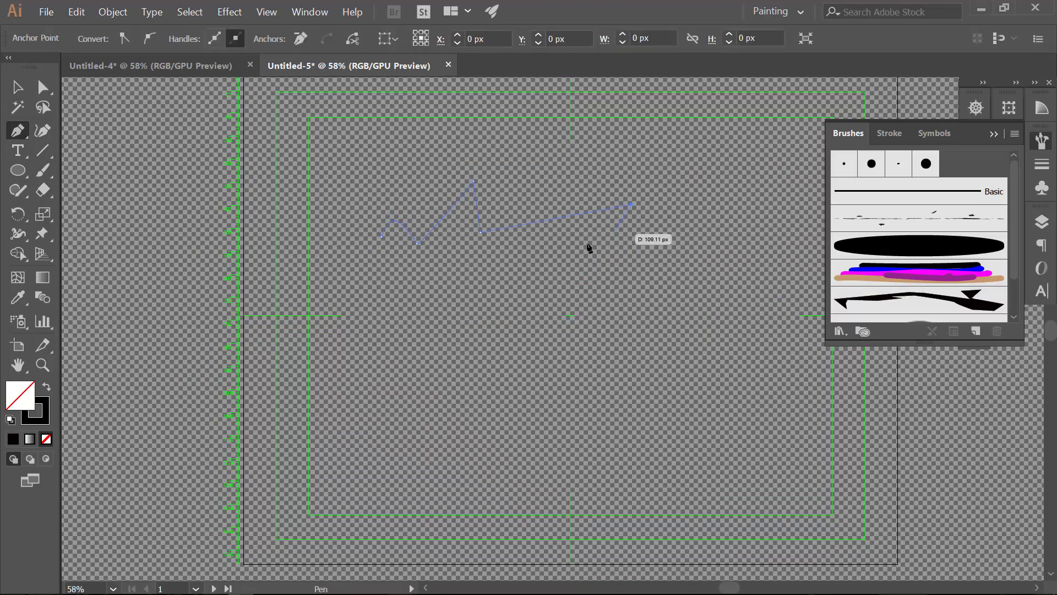
key("Delete")
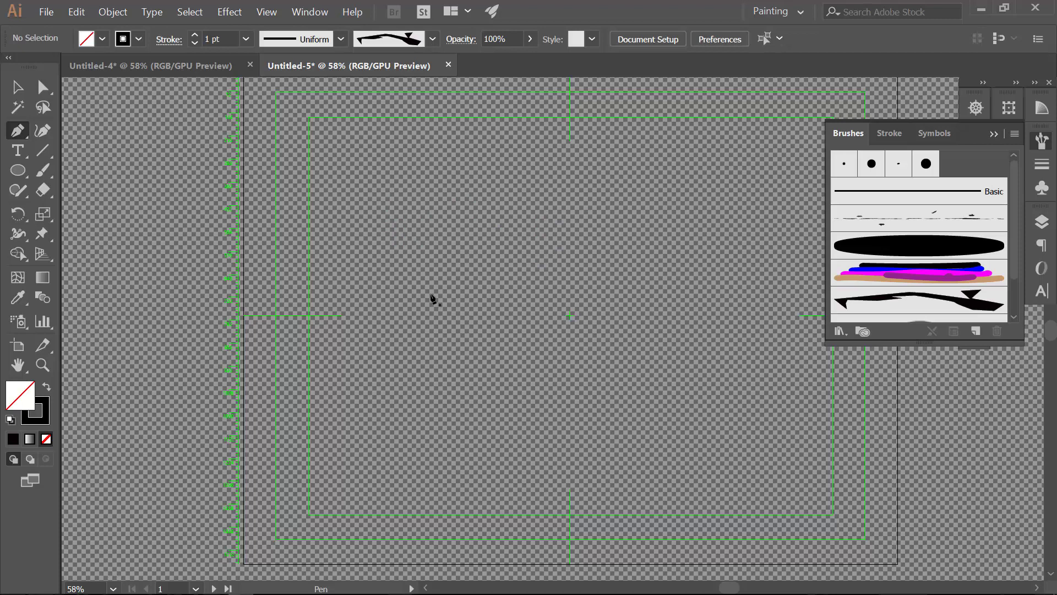
key("ctrl+1")
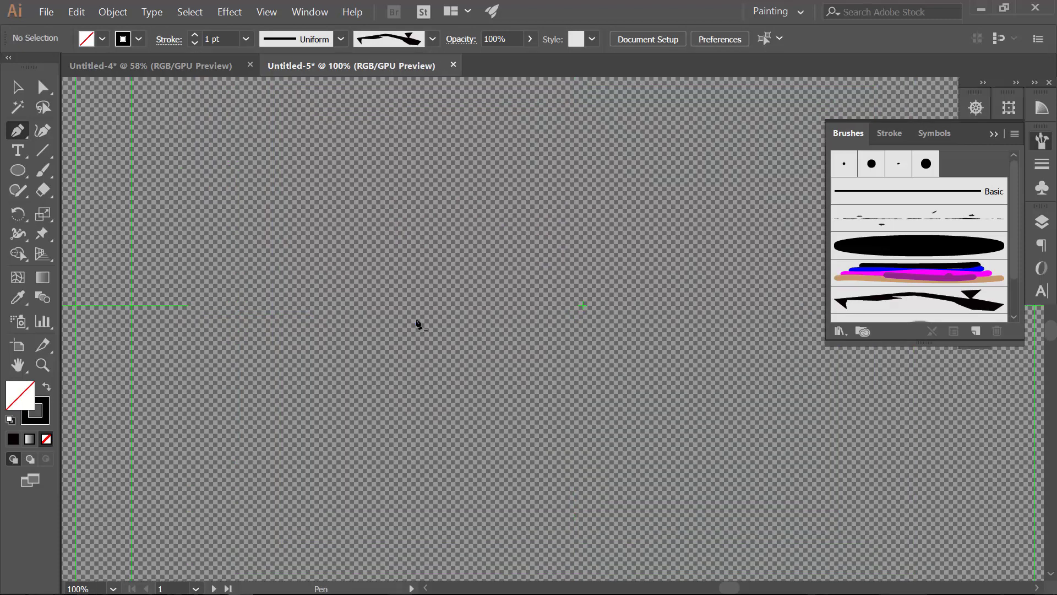
Click out a closed zigzag leaf outline with spikes along its top and right edges
left_click(418, 325)
left_click(372, 201)
left_click(417, 241)
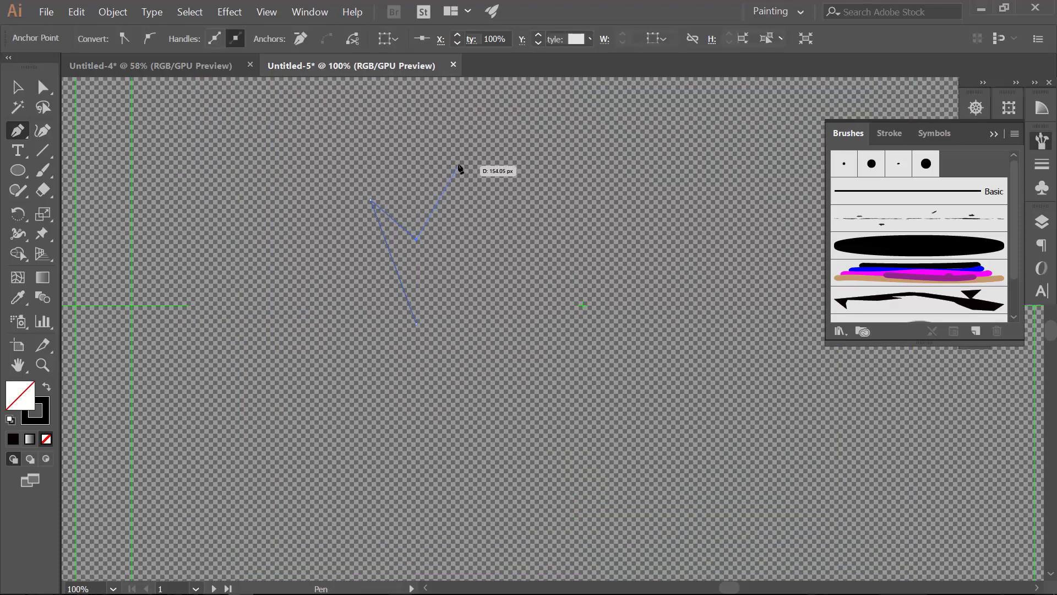
left_click(458, 165)
left_click(476, 199)
left_click(560, 164)
left_click(533, 204)
left_click(634, 201)
left_click(594, 222)
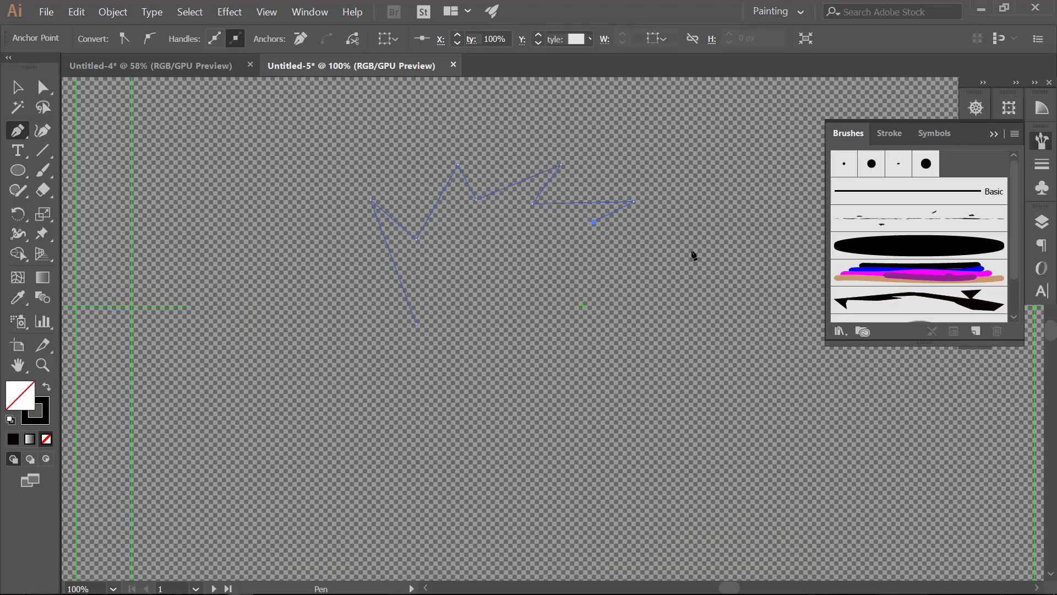
left_click(690, 250)
left_click(642, 264)
left_click(671, 287)
left_click(619, 304)
left_click(522, 317)
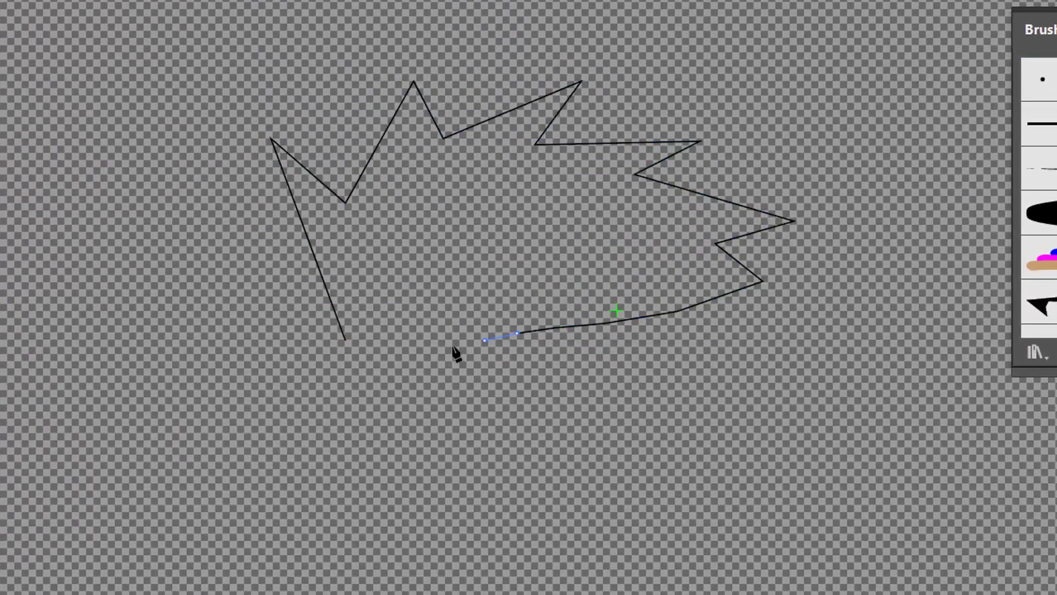
left_click(449, 345)
left_click(346, 340)
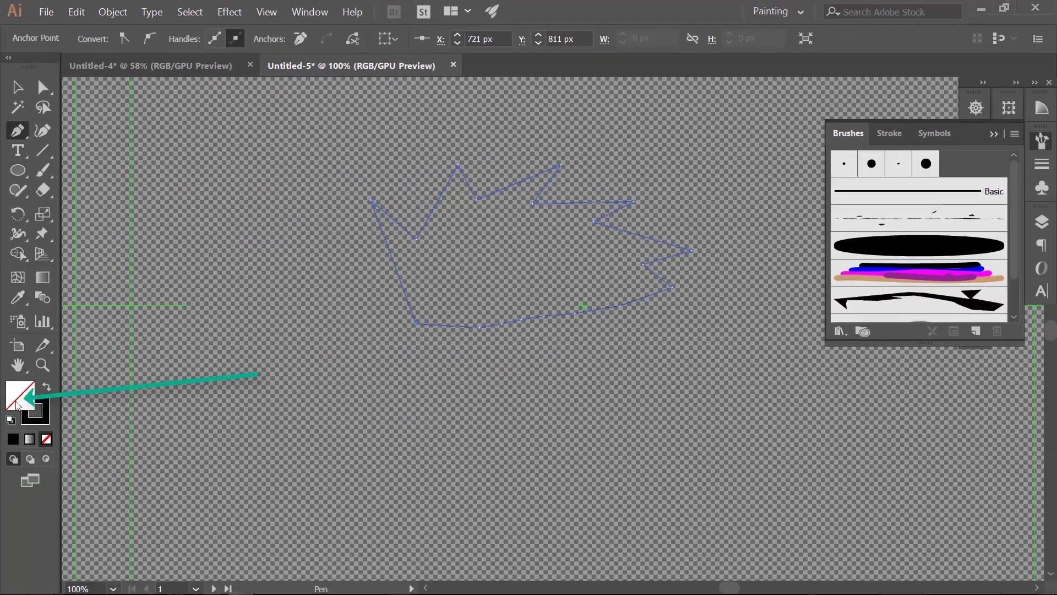
Give the leaf outline a solid green fill via the Color Picker
double_click(19, 395)
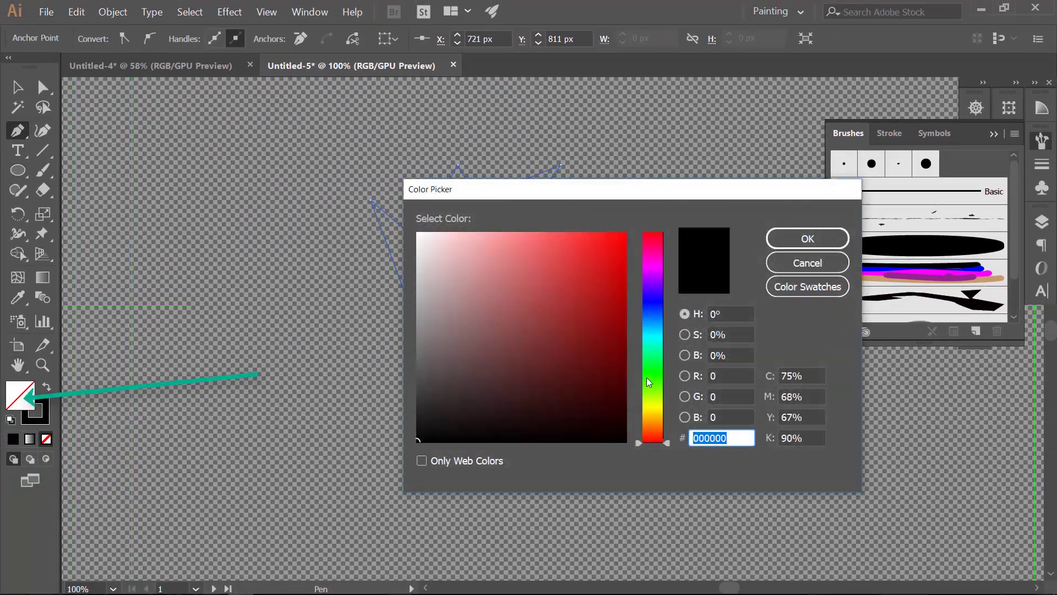
left_click(655, 365)
left_click(606, 305)
left_click(807, 238)
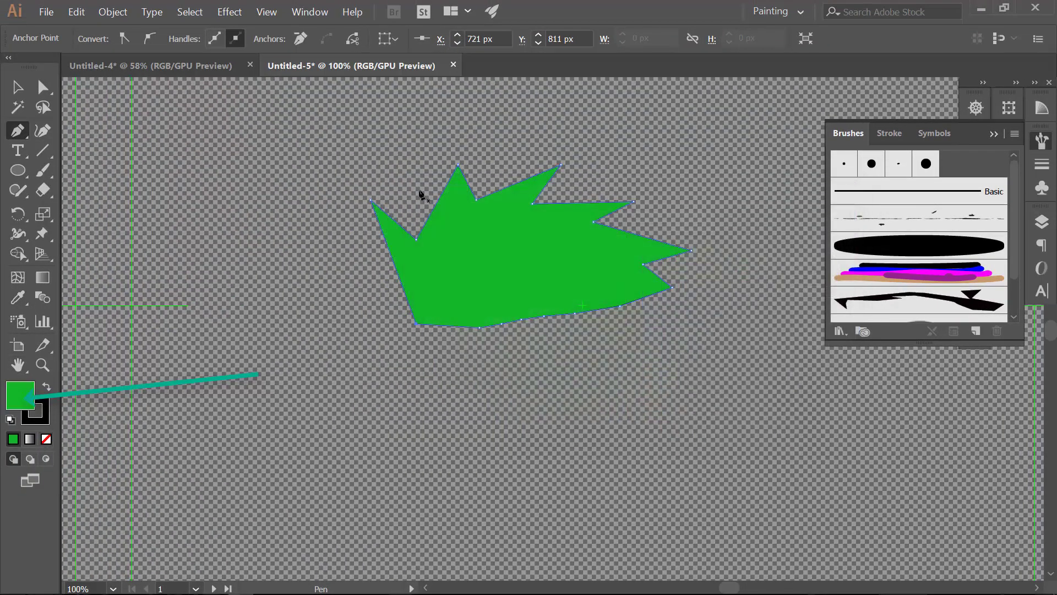
Deselect the leaf and pick the Paintbrush with the round calligraphic dot brush
key("v")
left_click(174, 133)
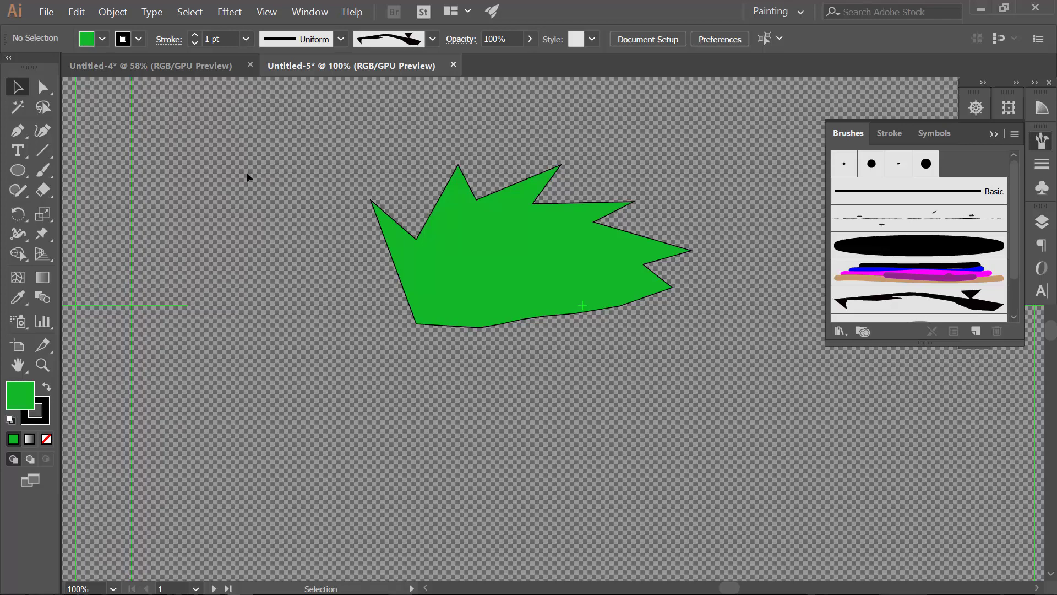
left_click(43, 170)
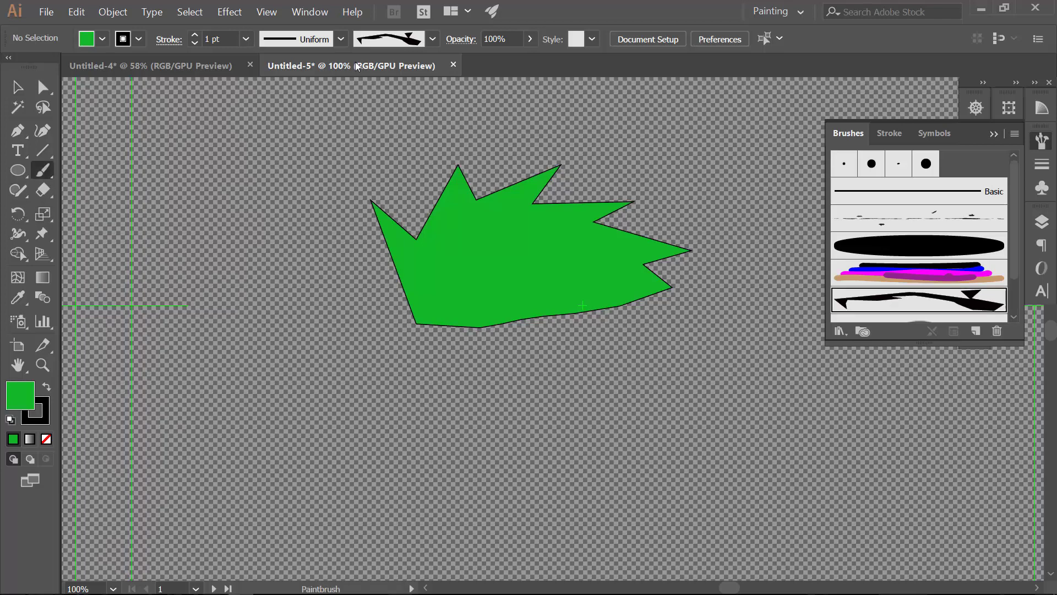
left_click(432, 38)
scroll(352, 126, "up", 5)
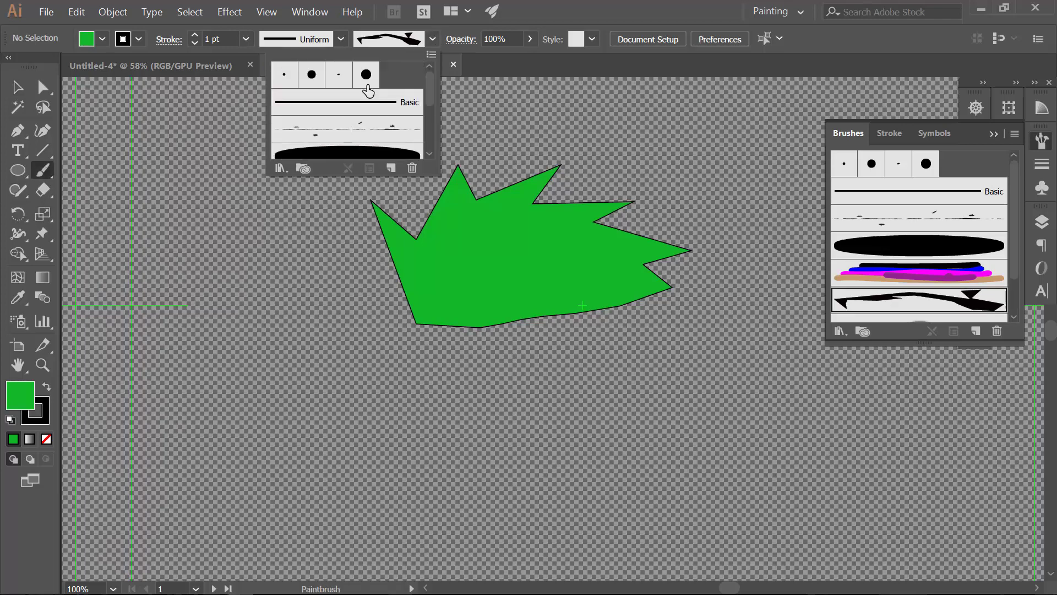
left_click(367, 74)
left_click(422, 314)
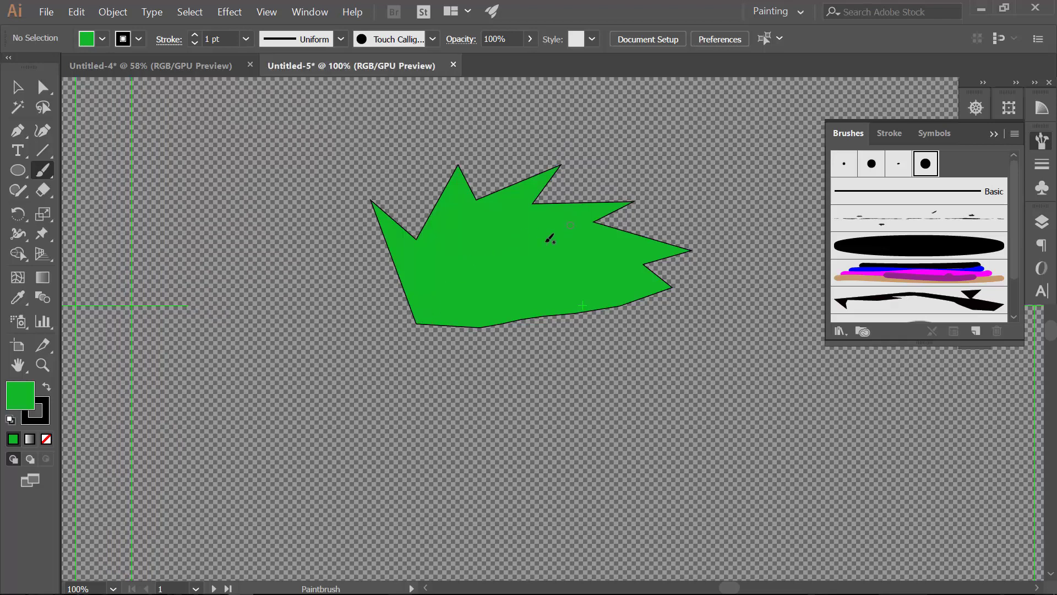
Paint a black central vein and six branching side veins across the green leaf
left_click_drag(422, 324, 589, 237)
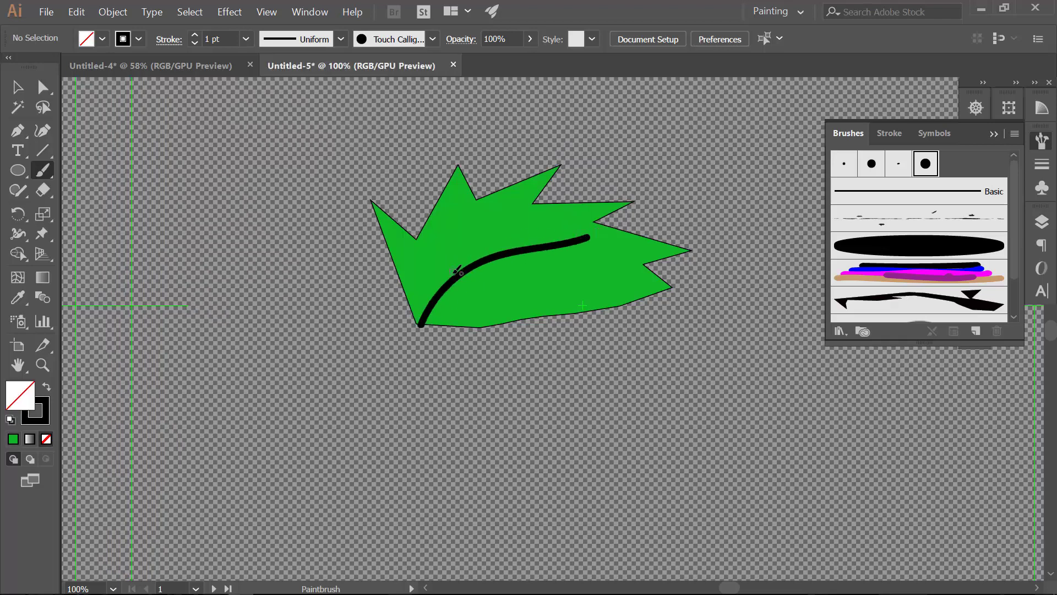
left_click_drag(453, 273, 464, 206)
left_click_drag(498, 251, 517, 203)
left_click_drag(534, 239, 581, 212)
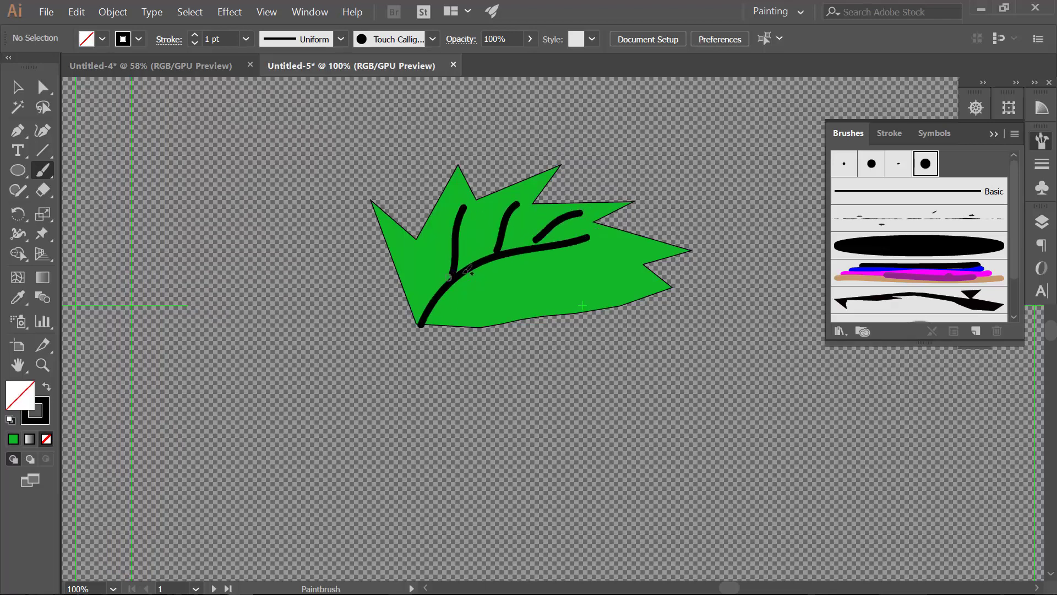
left_click_drag(460, 275, 564, 322)
left_click_drag(533, 260, 614, 289)
left_click_drag(567, 248, 625, 269)
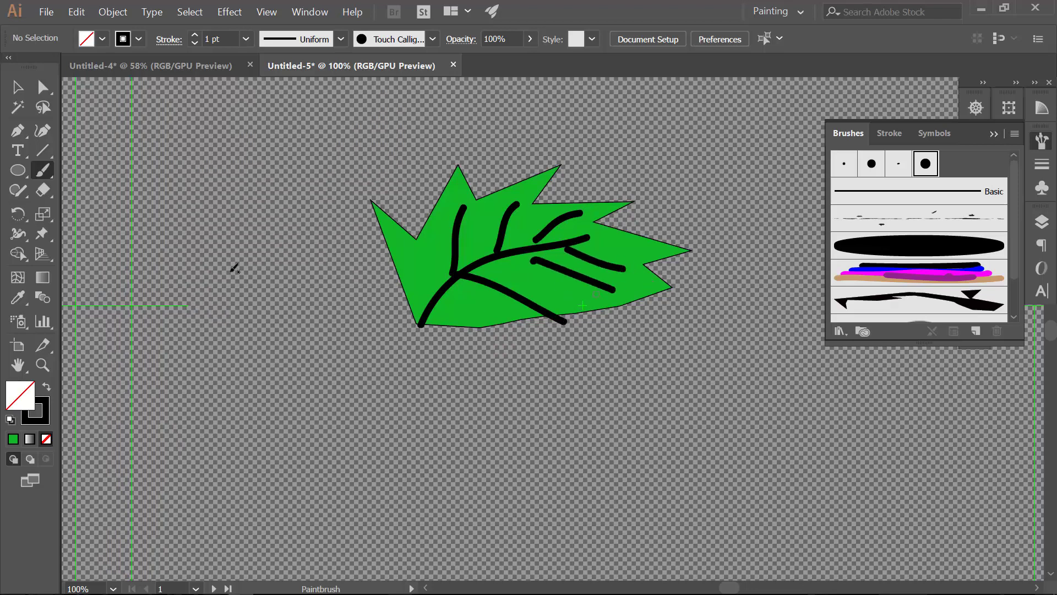
Shorten the lower vein with the Eraser and nudge it up and left
left_click(42, 190)
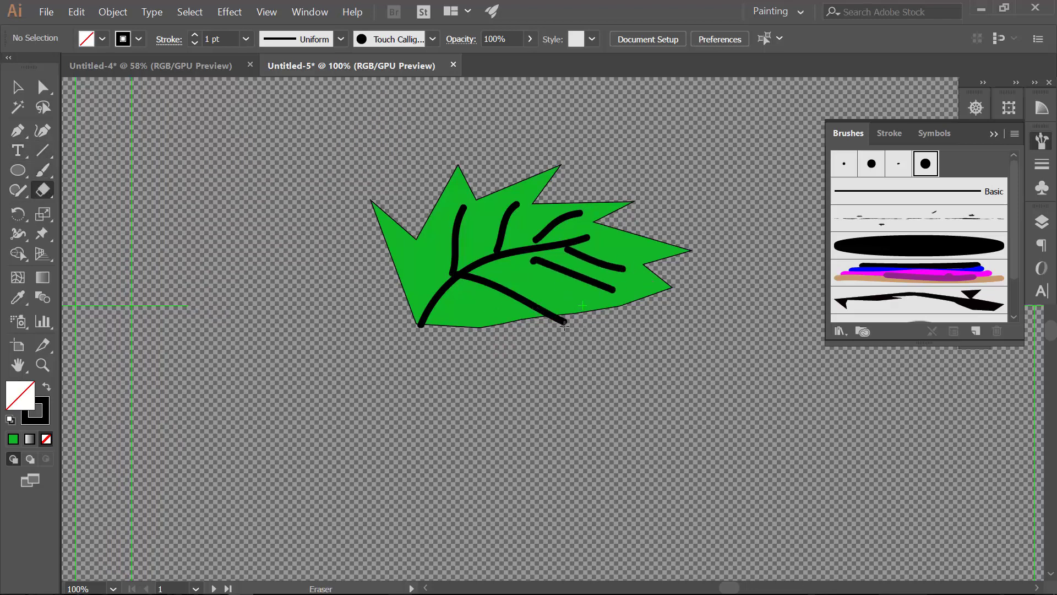
left_click_drag(564, 325, 529, 337)
left_click(17, 87)
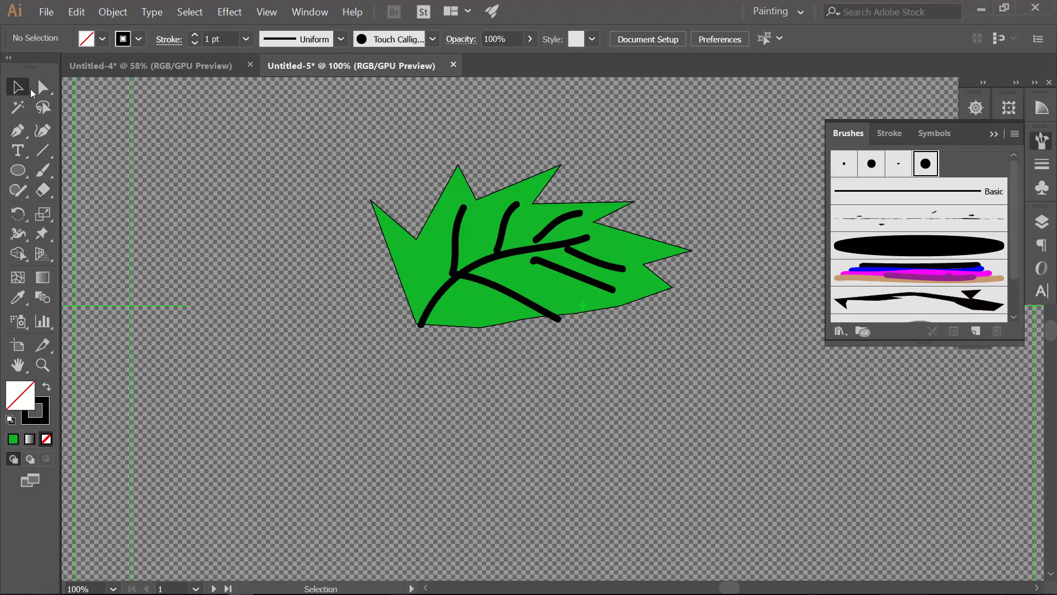
left_click(490, 290)
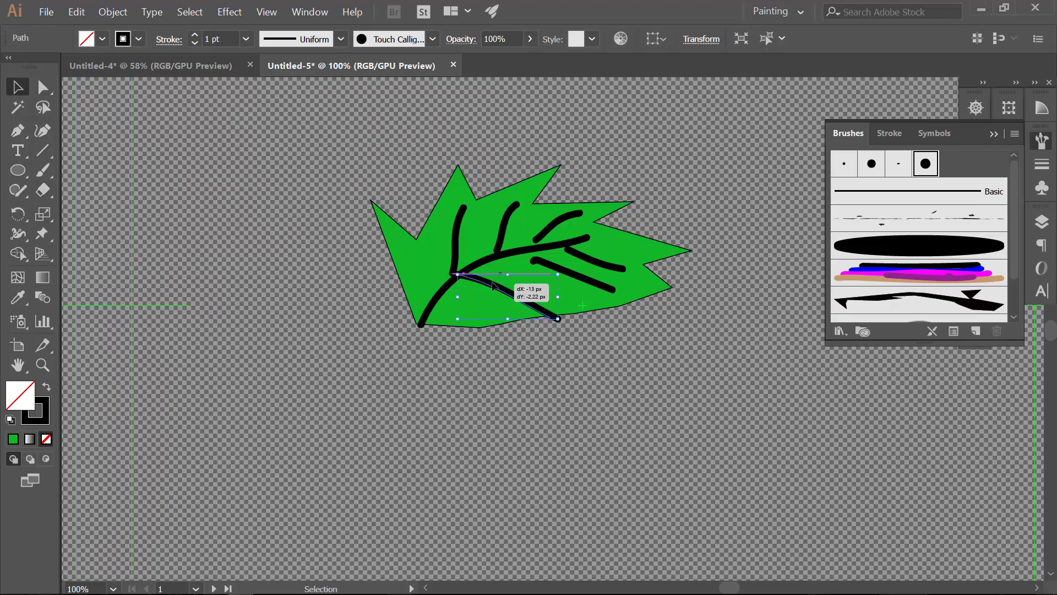
left_click_drag(492, 292, 479, 285)
left_click(538, 419)
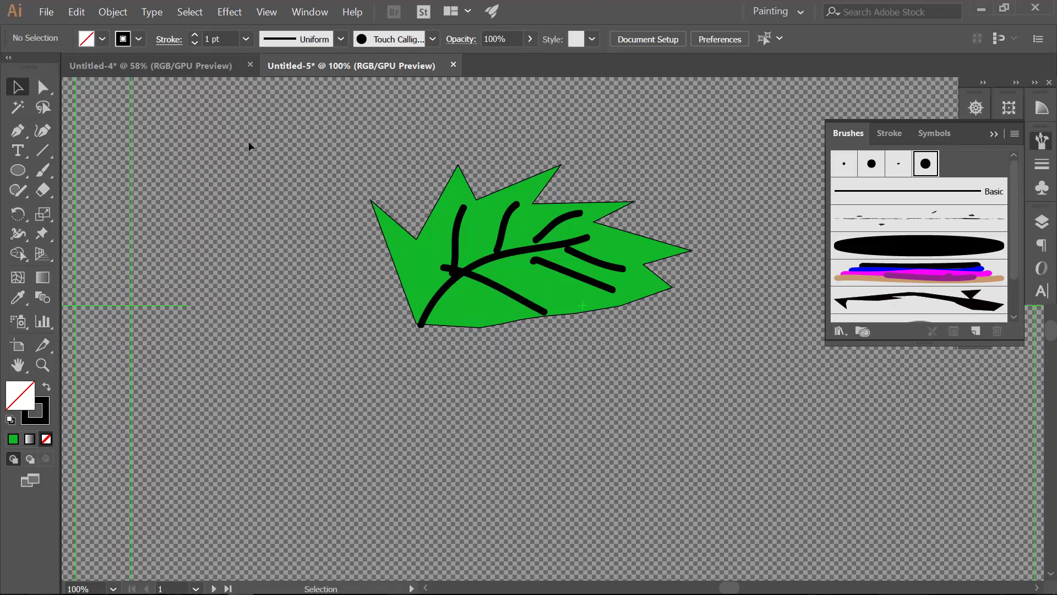
Select all the leaf artwork, the green shape and its veins
key("ctrl+a")
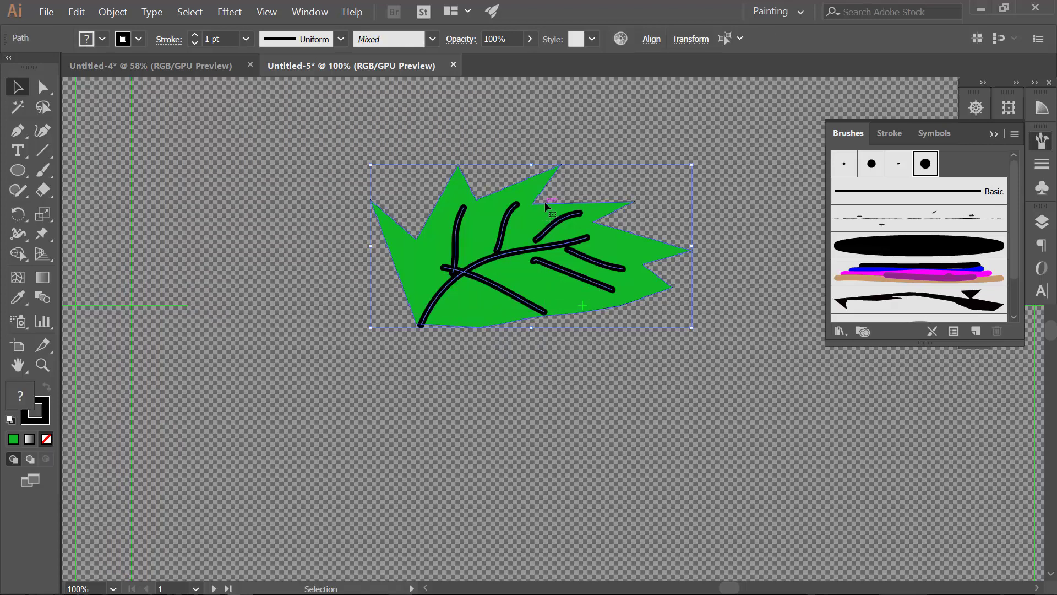
left_click(702, 372)
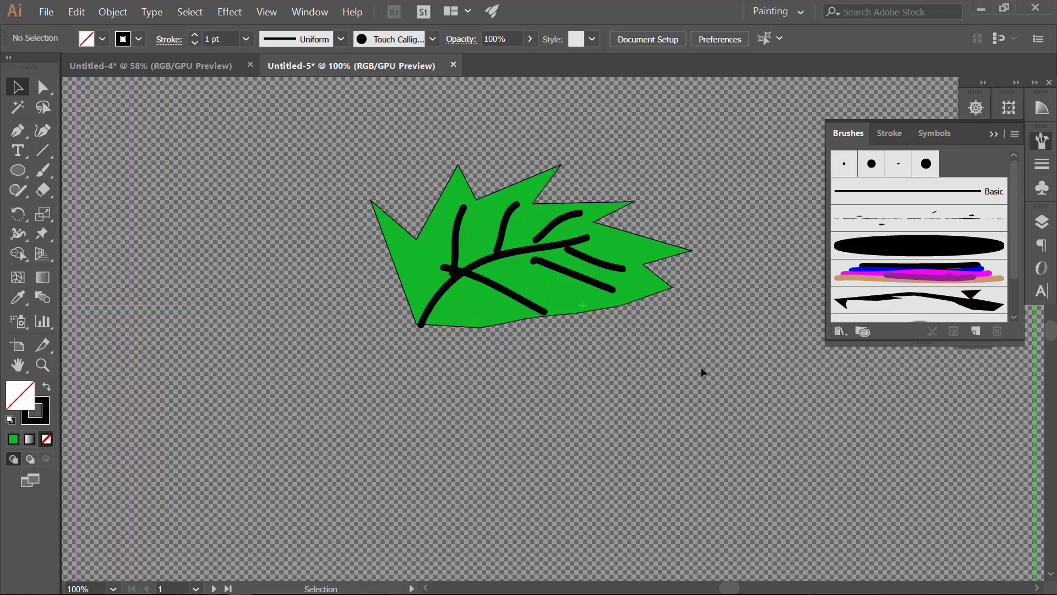
left_click(575, 293)
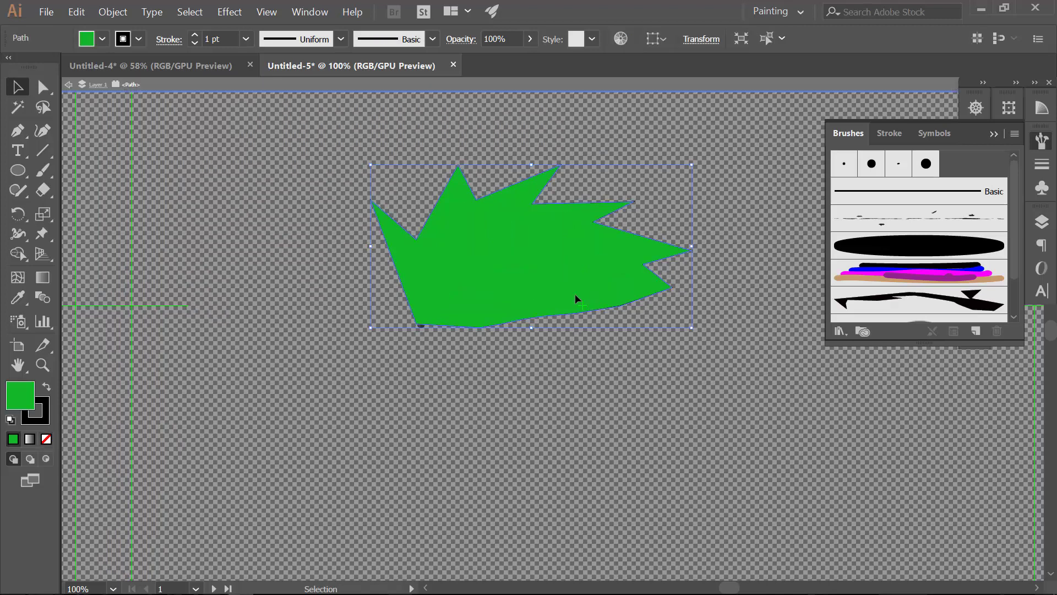
left_click(281, 148)
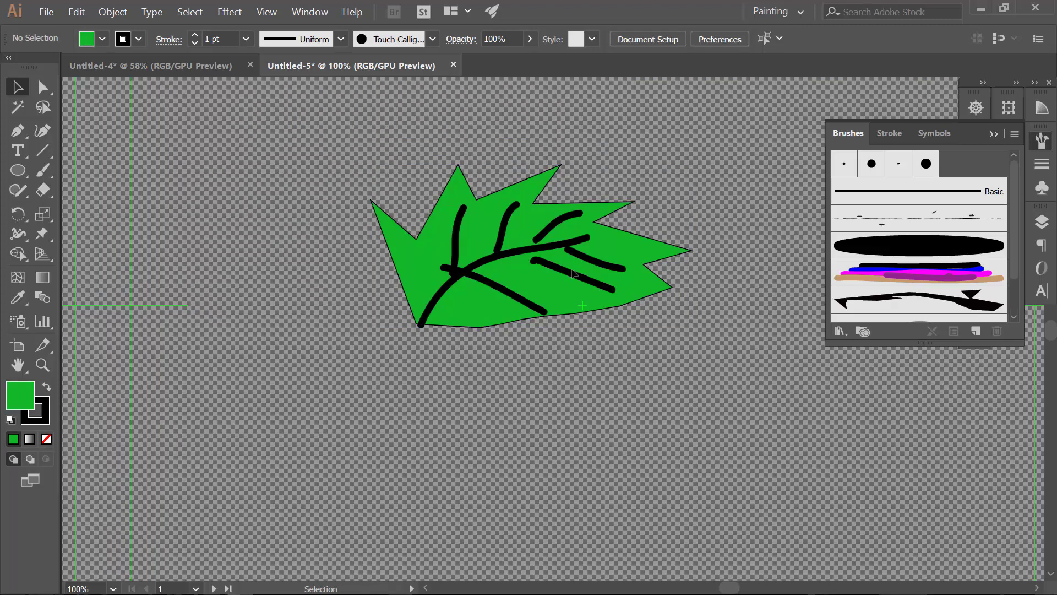
key("ctrl+a")
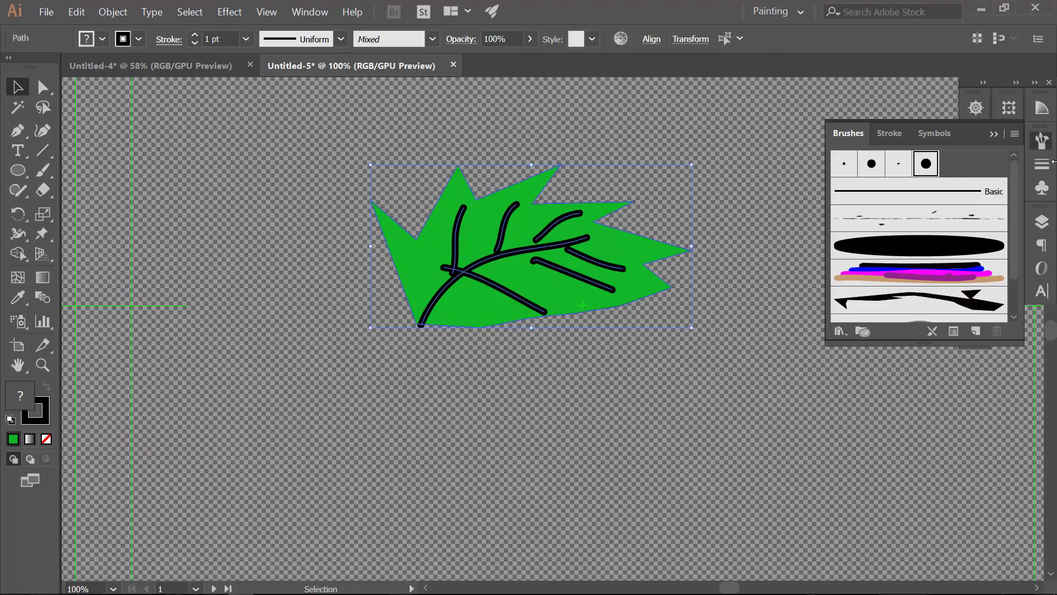
Create a new Art Brush from the selected leaf, accepting the default Art Brush Options
left_click(1014, 134)
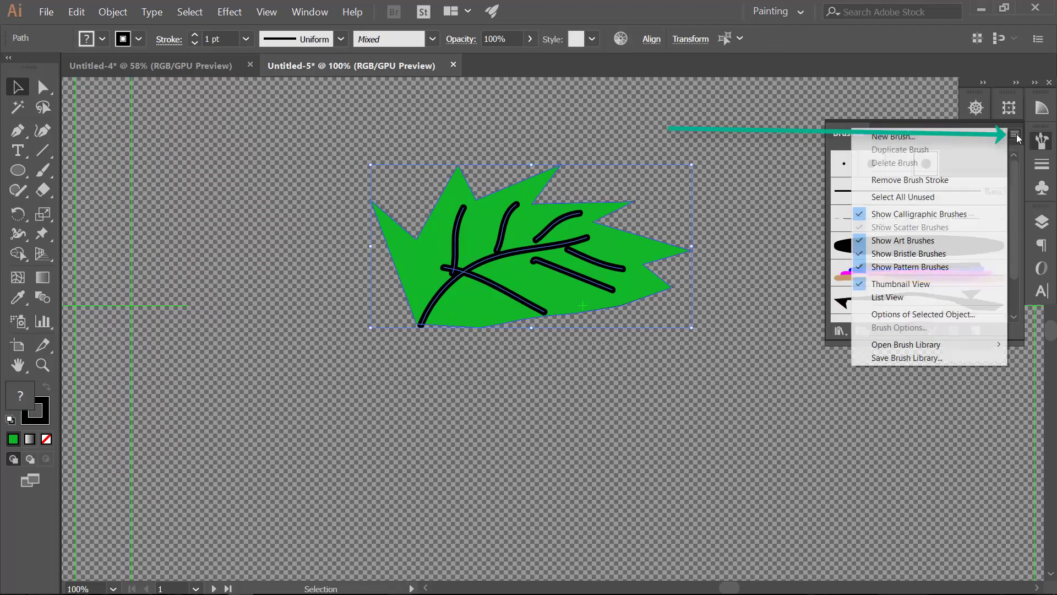
left_click(947, 137)
left_click(593, 262)
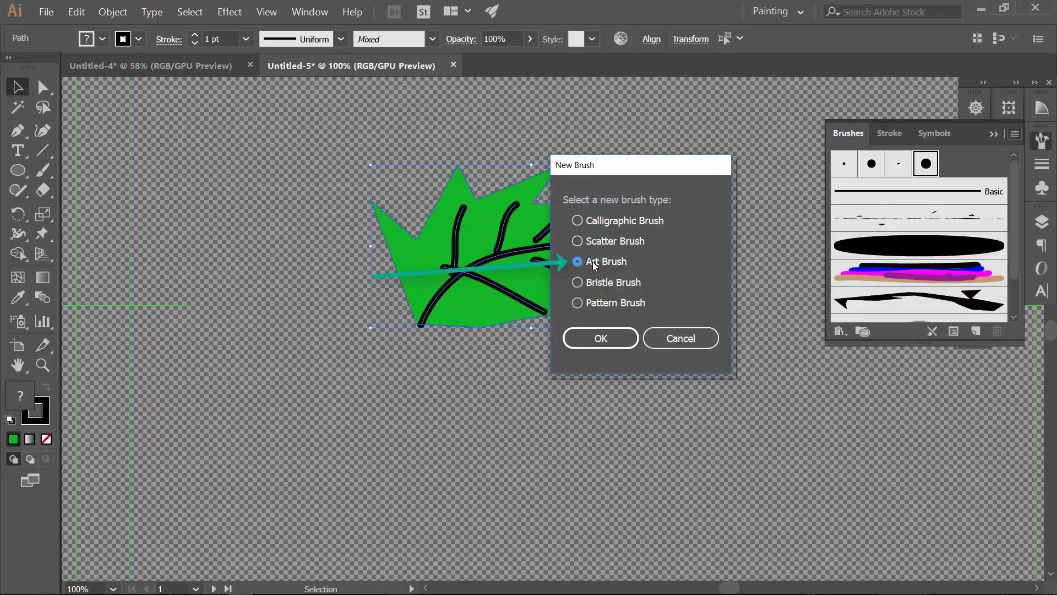
left_click(615, 349)
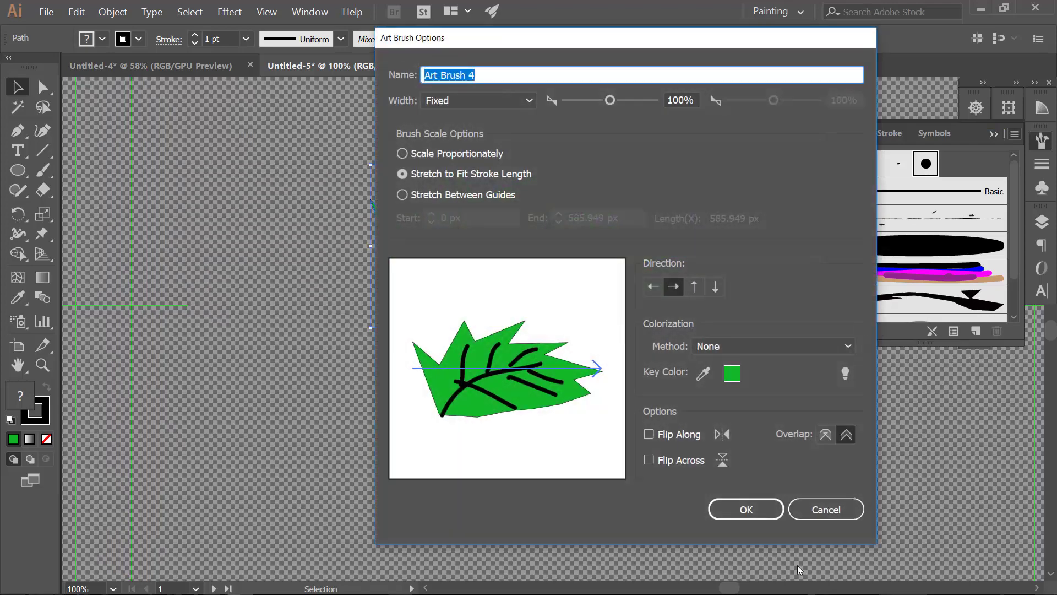
left_click(743, 510)
Return to the Paintbrush tool and scroll down the brush list
left_click(44, 170)
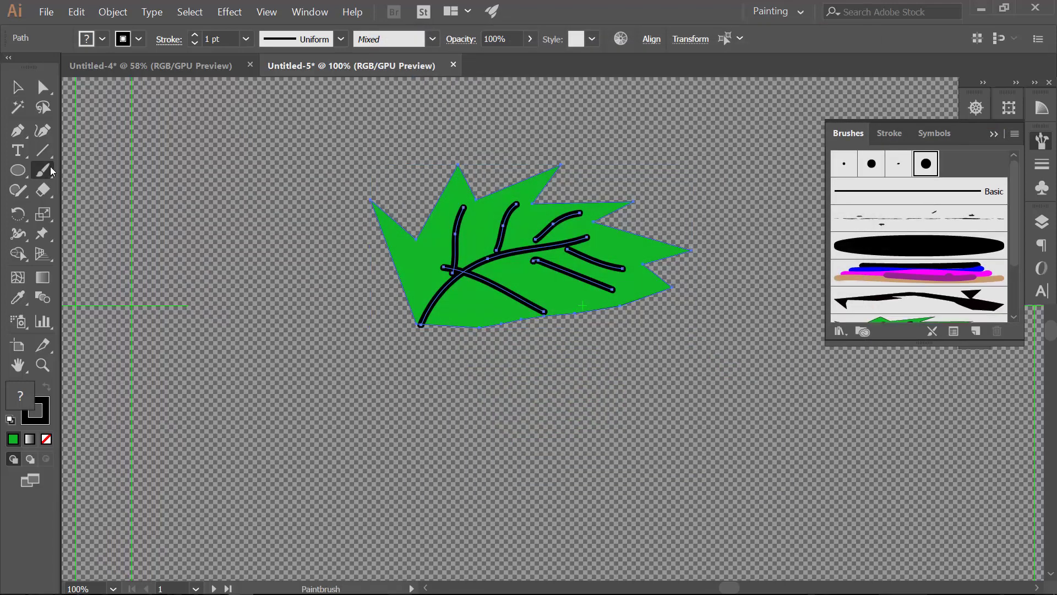
left_click(135, 272)
left_click(159, 204)
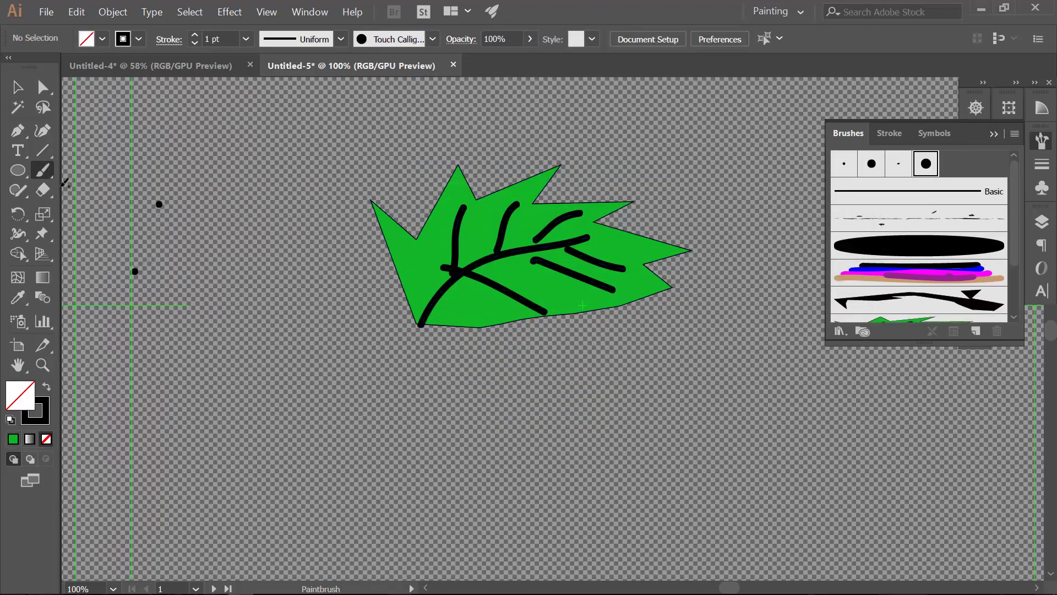
scroll(989, 302, "down", 3)
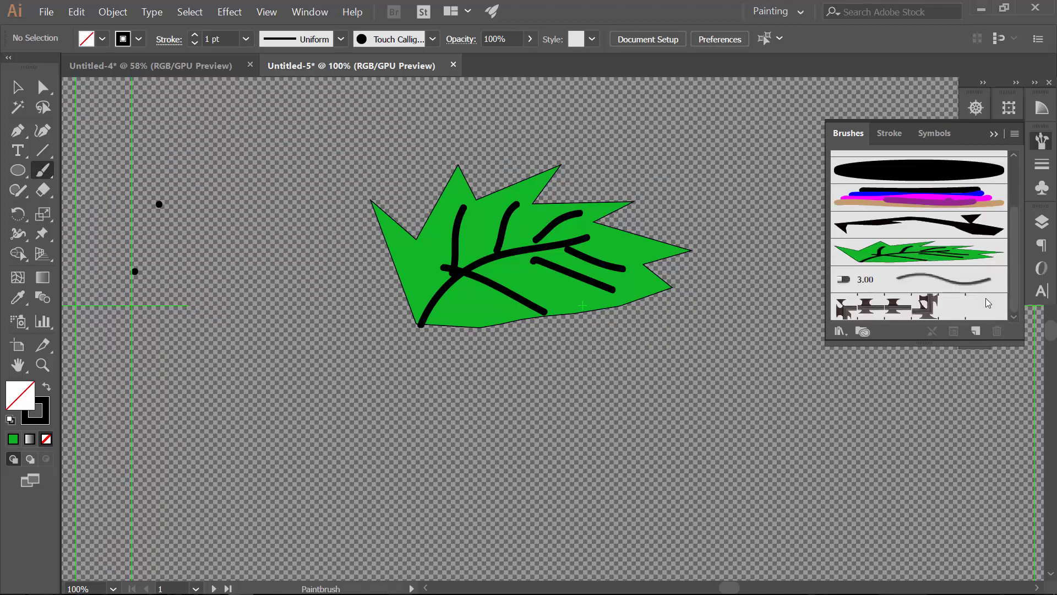
Pick the leaf art brush and paint leaves left, below, right and above the original leaf
left_click(927, 256)
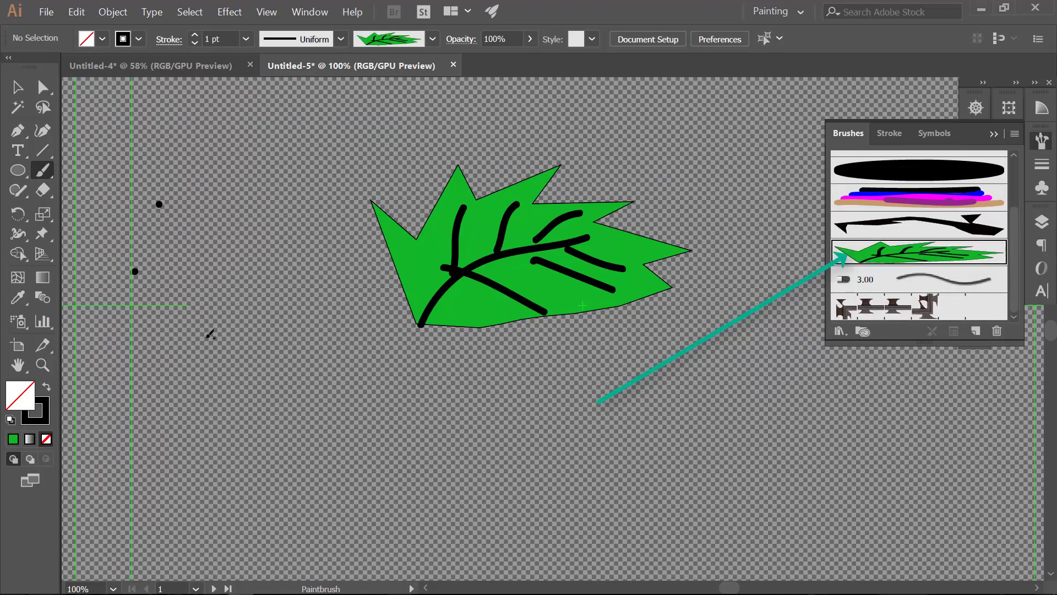
left_click_drag(147, 274, 283, 367)
left_click_drag(327, 326, 440, 455)
left_click_drag(502, 354, 617, 479)
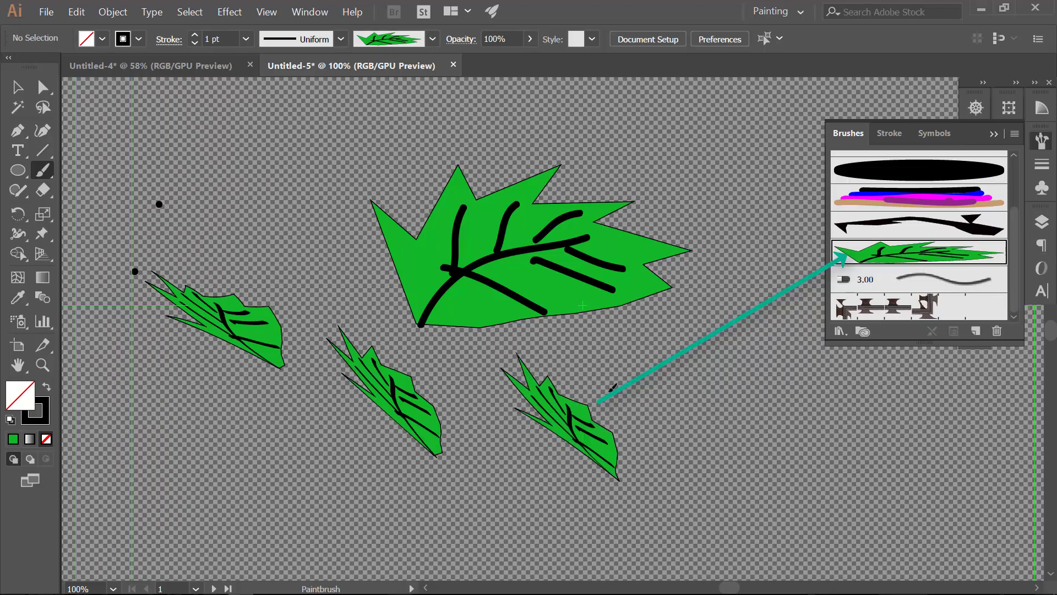
left_click_drag(620, 307, 732, 420)
left_click_drag(648, 267, 767, 392)
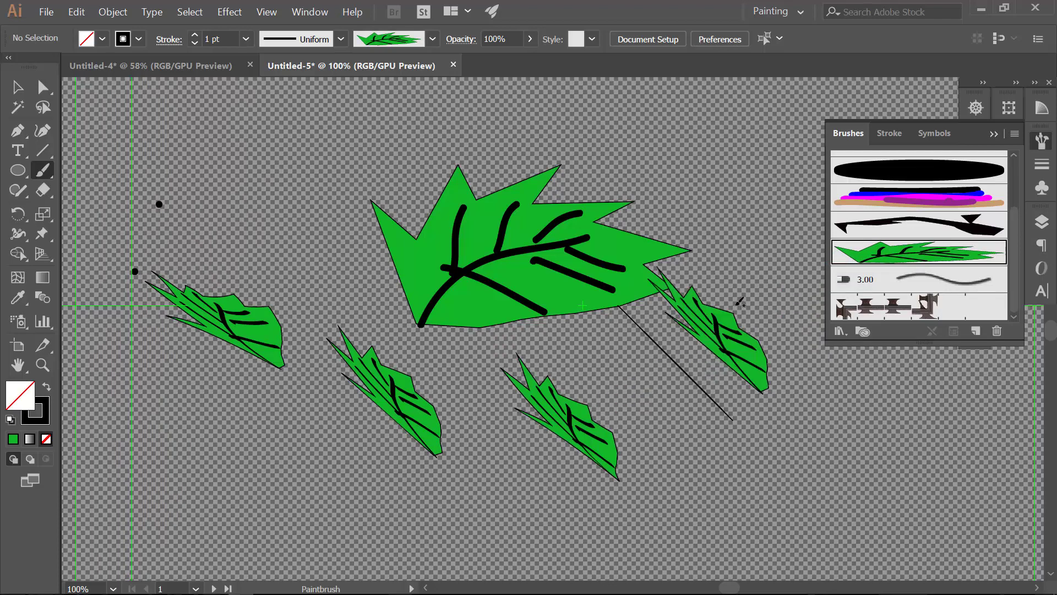
left_click_drag(699, 184, 823, 265)
left_click_drag(571, 212, 571, 77)
left_click_drag(623, 210, 694, 77)
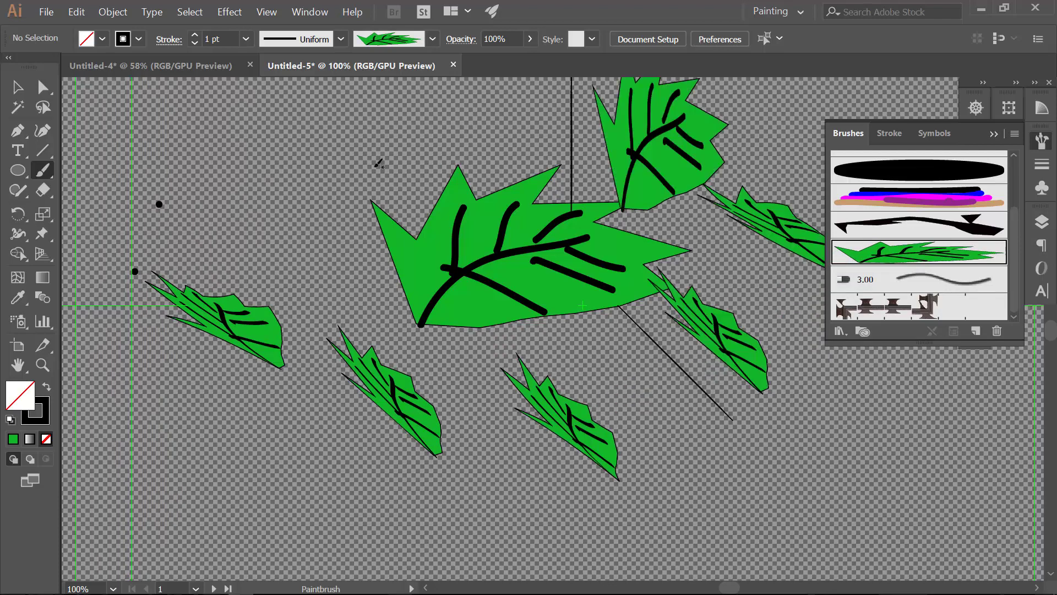
Paint more leaves at the top, upper middle, left, lower corners and right edge
left_click_drag(439, 211, 430, 77)
left_click_drag(278, 121, 528, 181)
left_click_drag(243, 272, 380, 293)
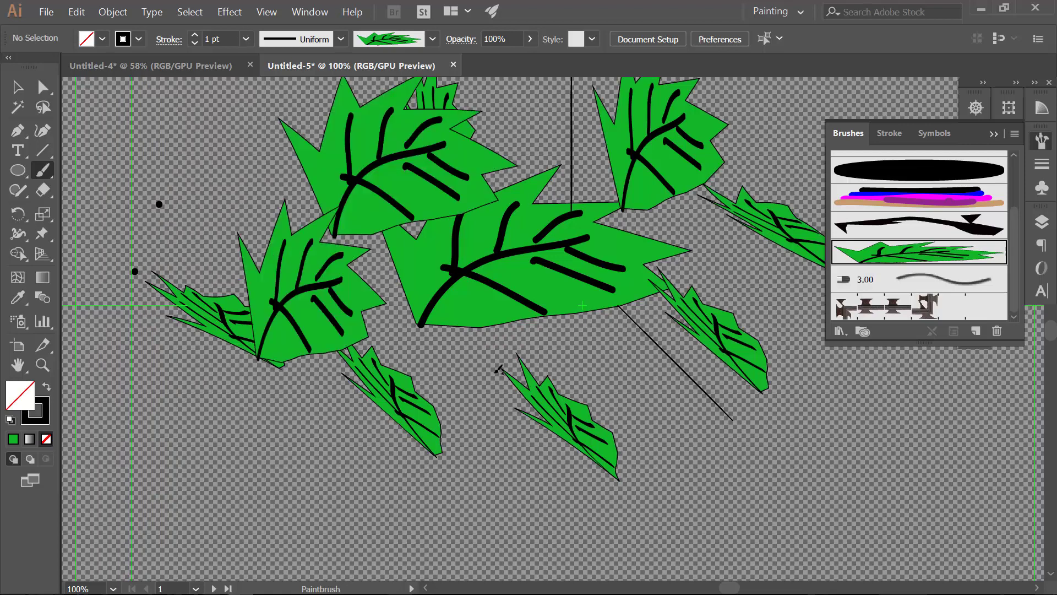
left_click_drag(325, 496, 383, 398)
left_click_drag(628, 402, 619, 369)
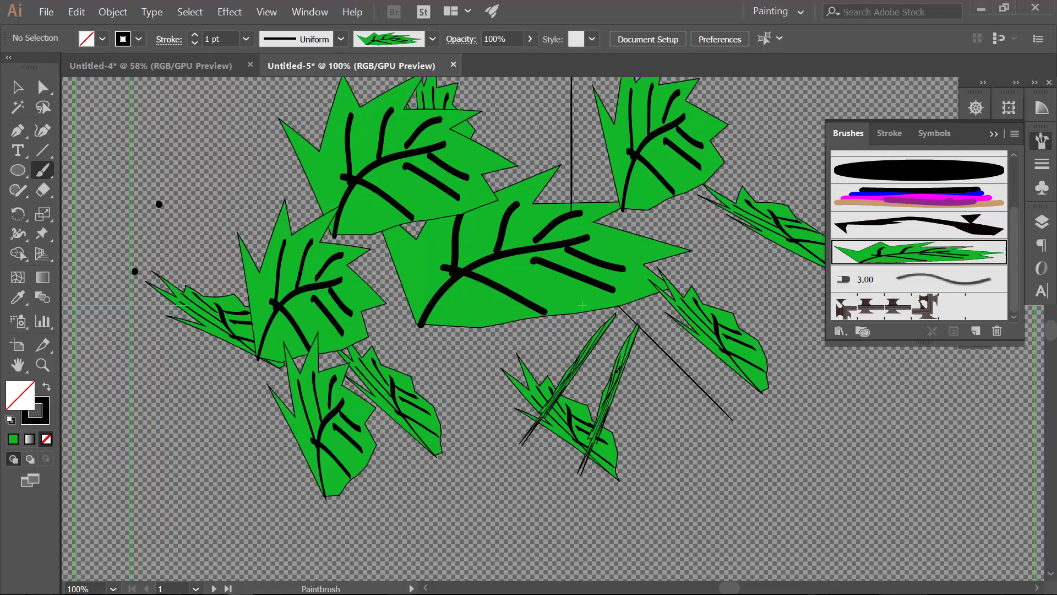
left_click_drag(746, 440, 793, 396)
left_click_drag(876, 411, 1038, 417)
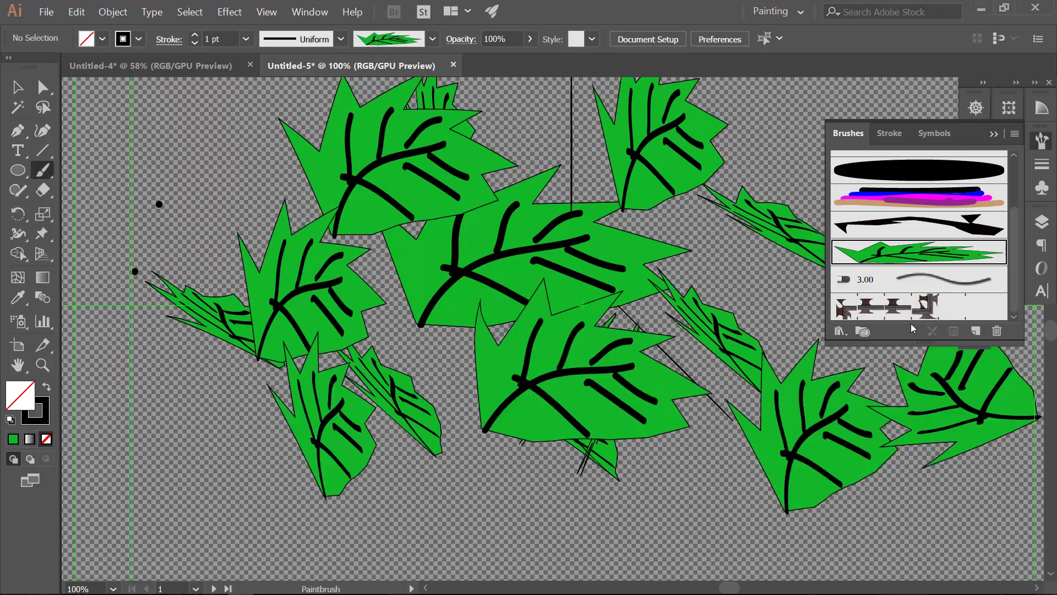
left_click_drag(677, 187, 821, 248)
left_click_drag(600, 328, 738, 265)
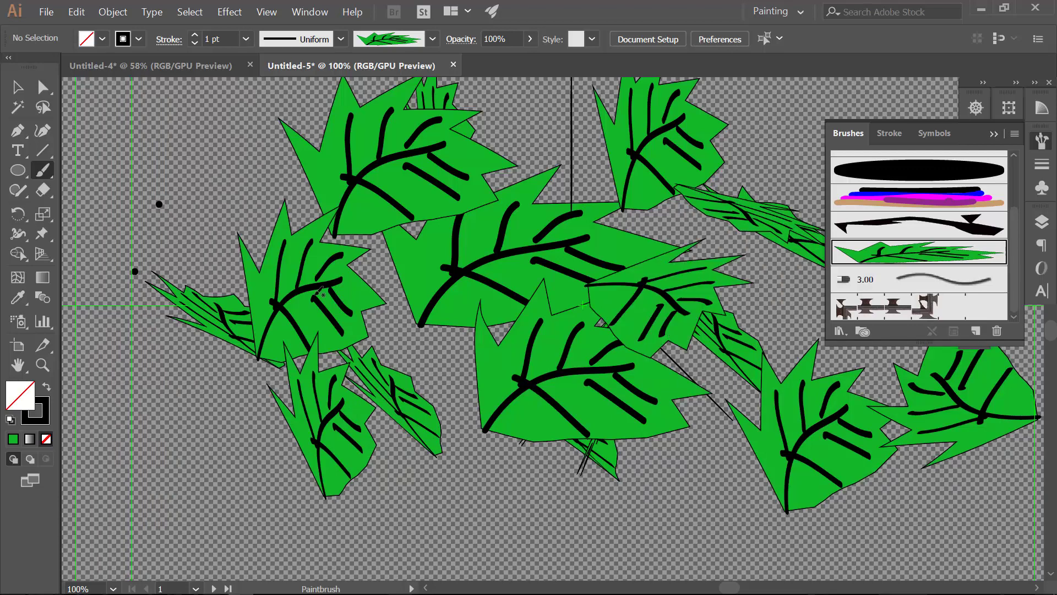
Fill the remaining upper-left, lower-left and lower-middle areas with more leaves
left_click_drag(272, 363, 386, 264)
left_click_drag(124, 231, 226, 116)
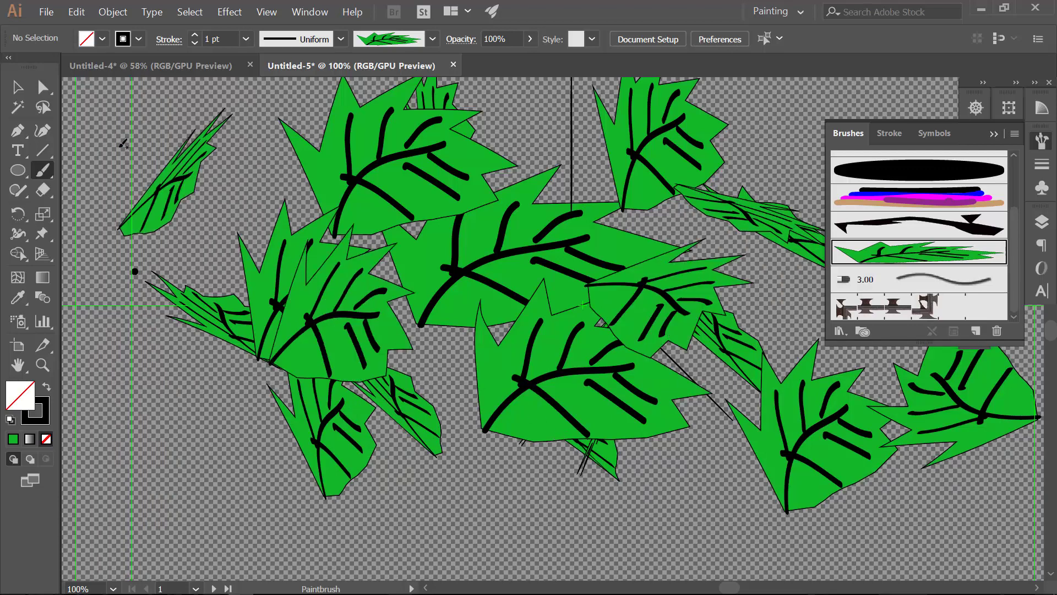
left_click_drag(76, 203, 194, 101)
mouse_move(161, 255)
left_mouse_down()
mouse_move(270, 141)
mouse_move(264, 107)
left_mouse_up()
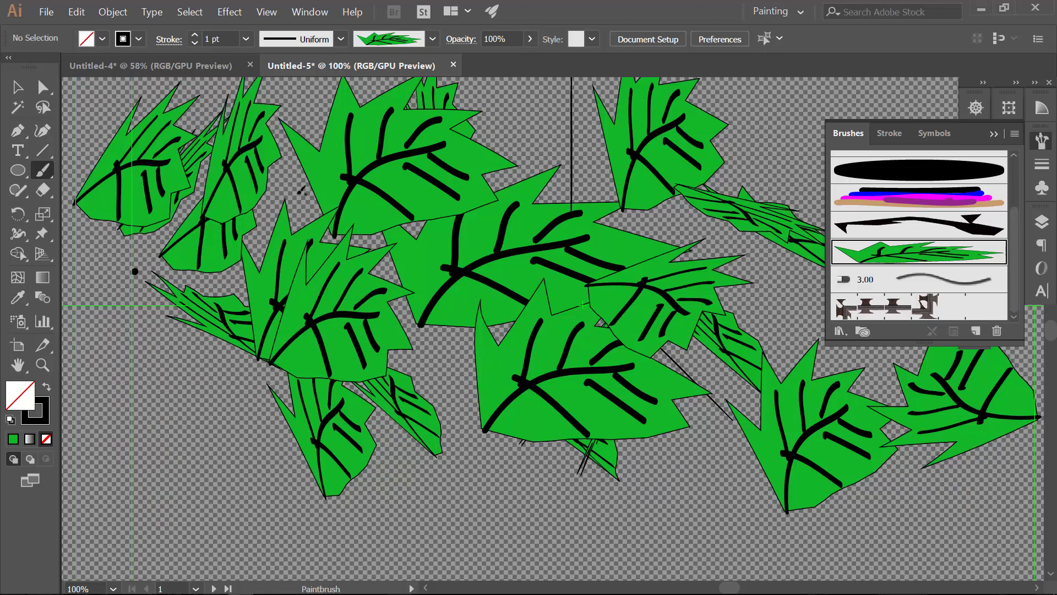
left_click_drag(131, 368, 275, 425)
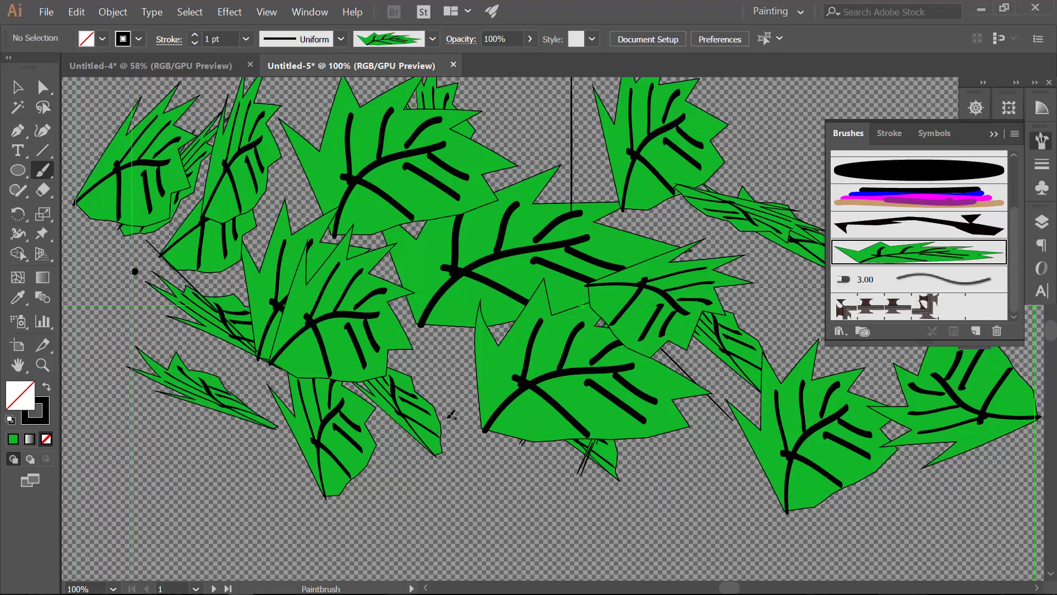
left_click_drag(383, 339, 524, 416)
left_click_drag(410, 399, 533, 504)
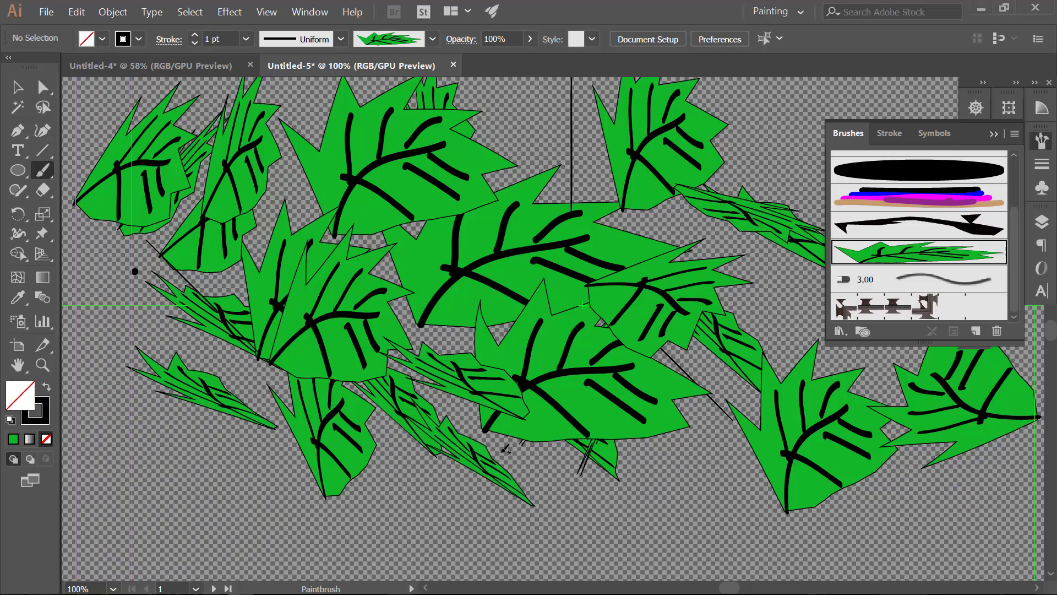
left_click_drag(505, 381, 614, 516)
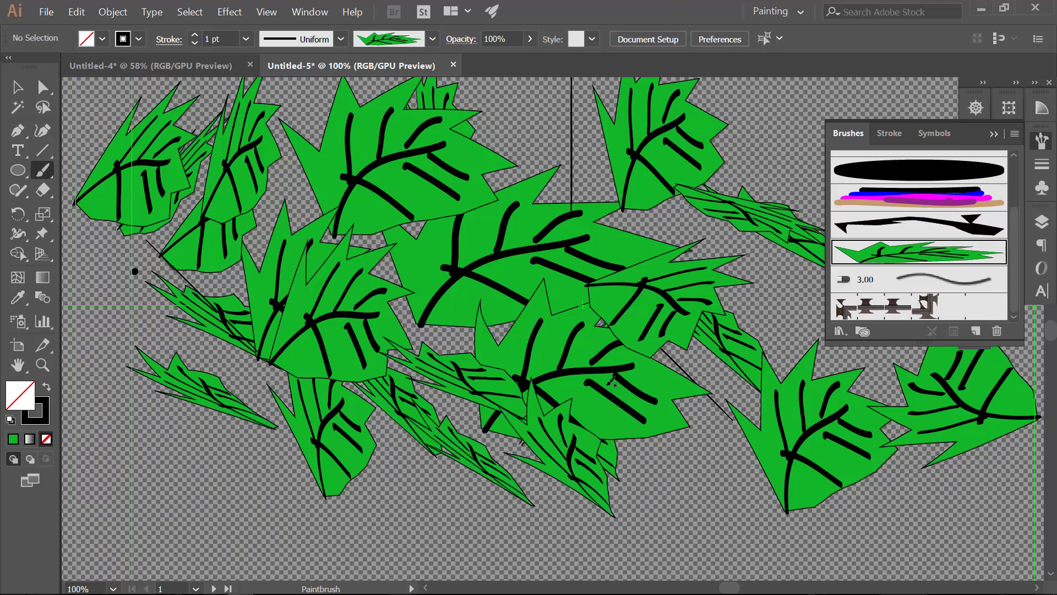